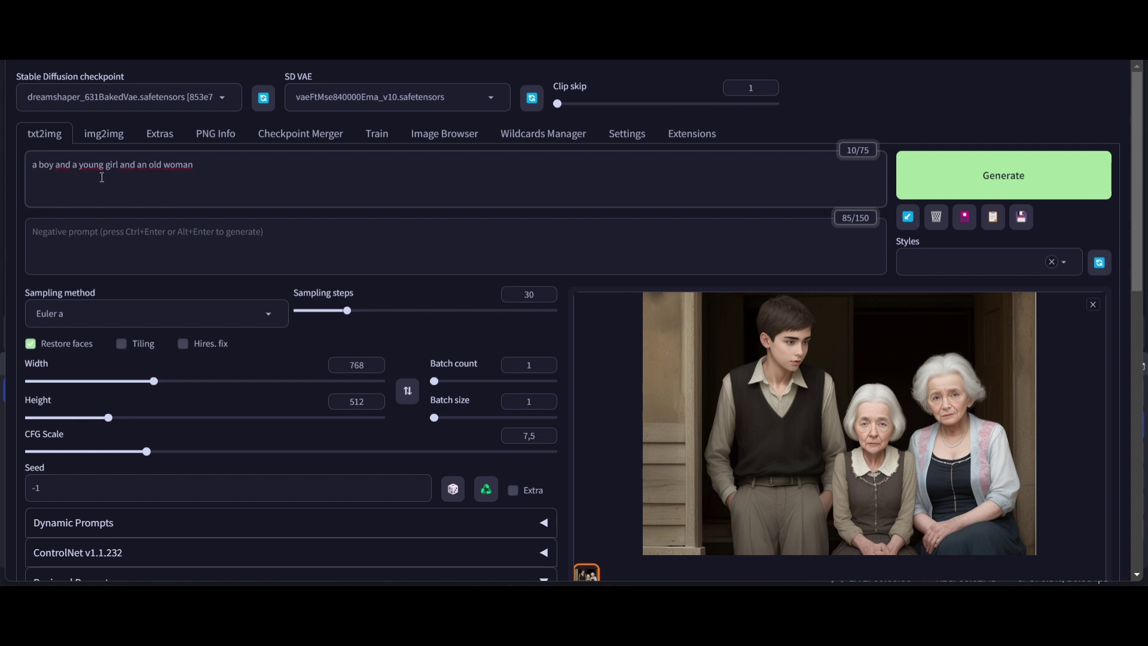
Wrap "a young girl" in parentheses in the prompt and generate a new image.
text(()
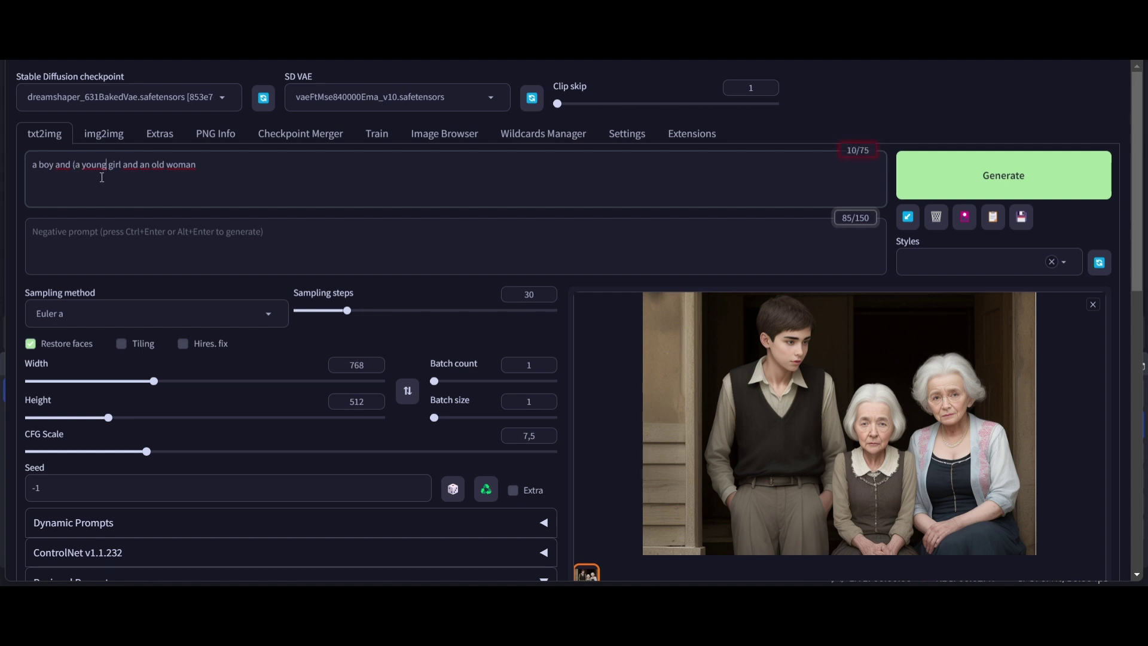
text())
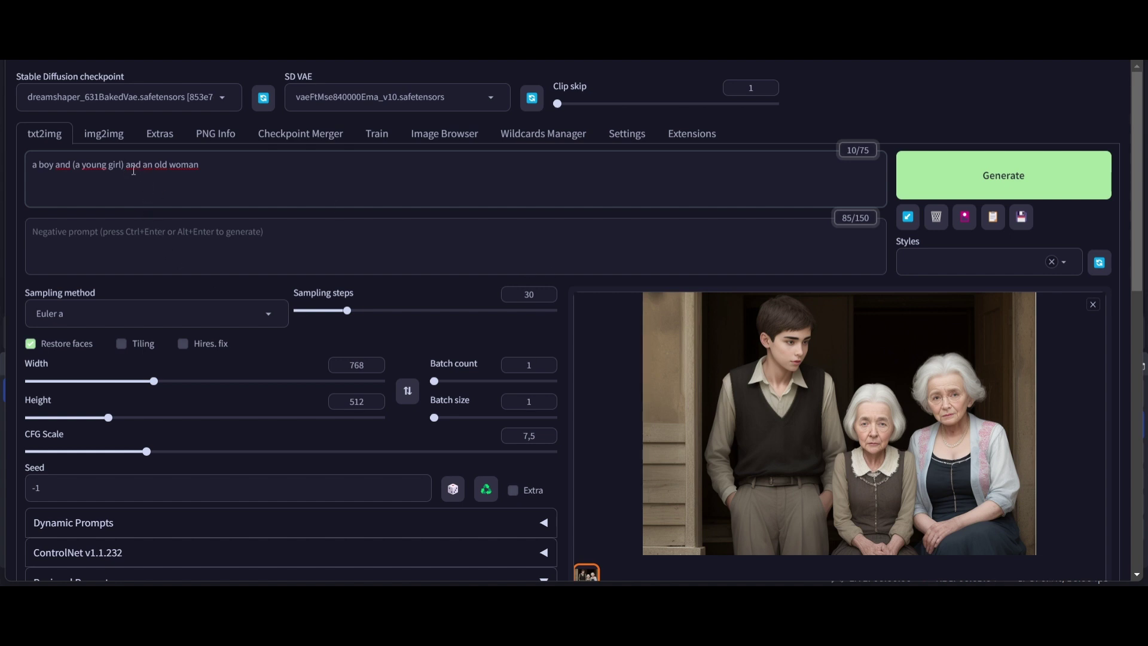
click(1008, 182)
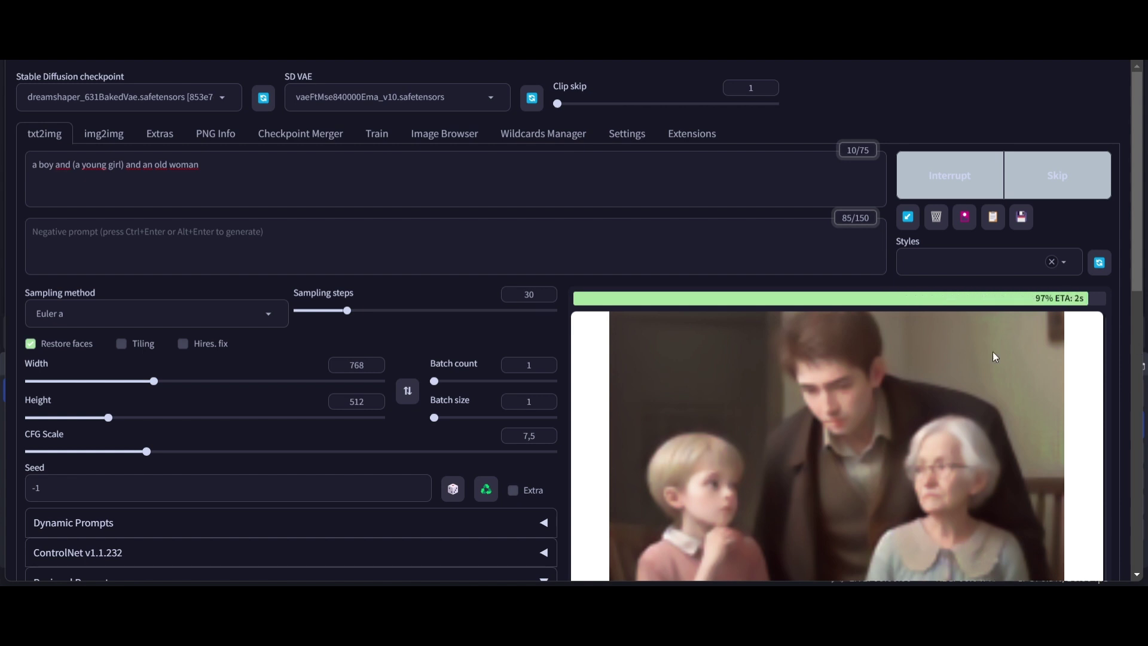
View the newly generated image at full size, then close the enlarged view.
scroll(874, 412, down, 1)
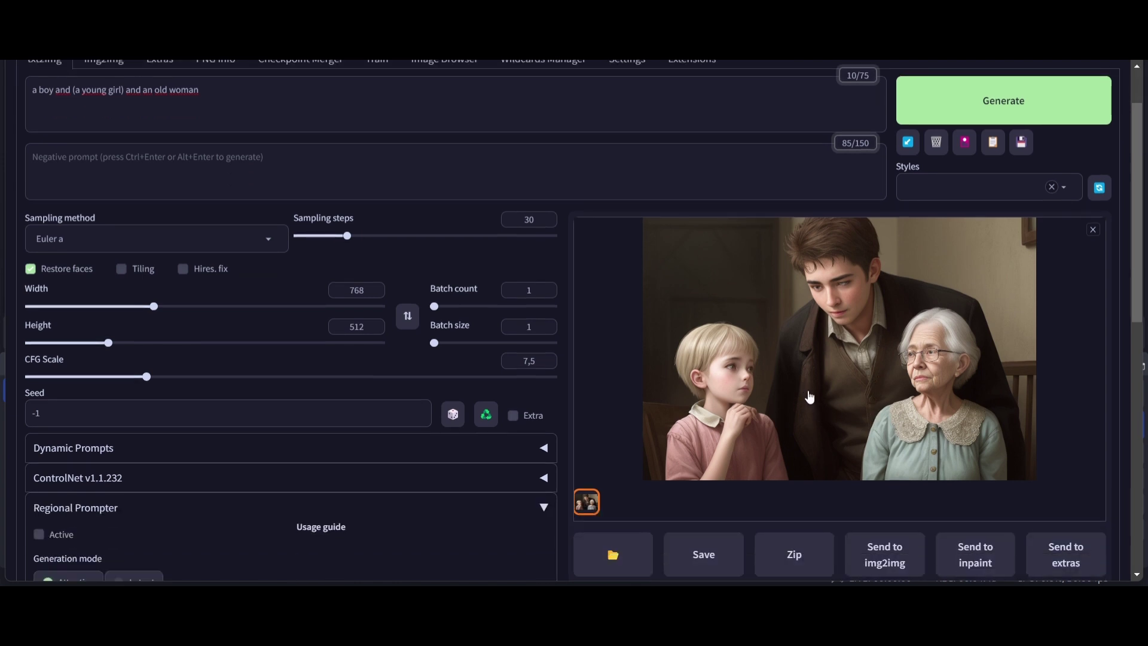
click(799, 375)
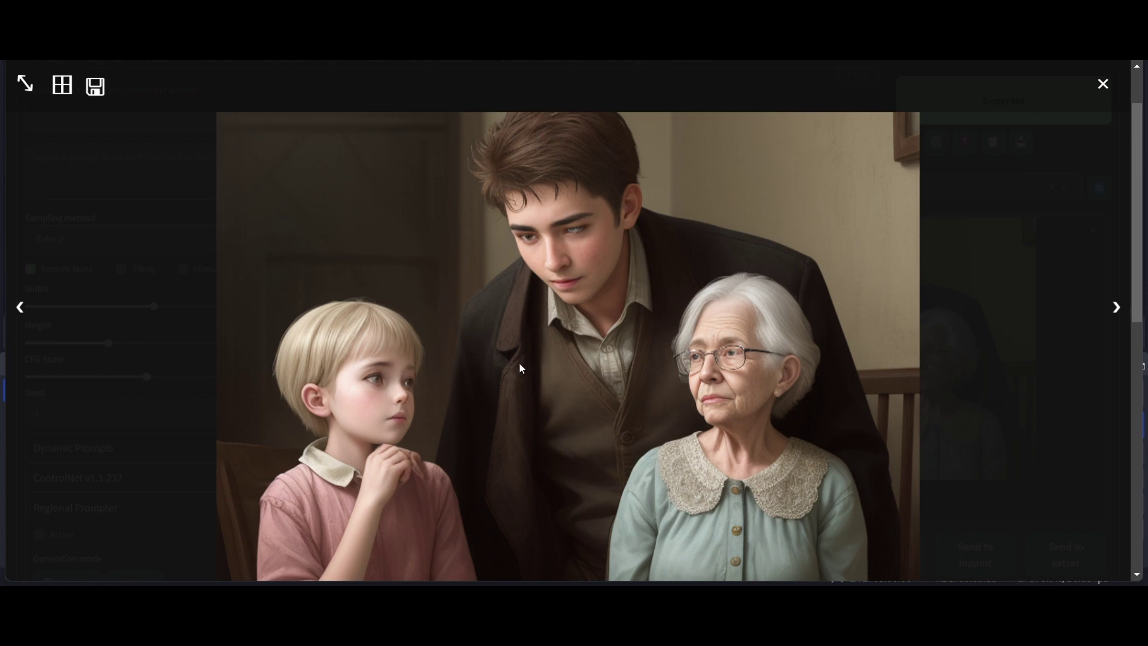
click(1104, 85)
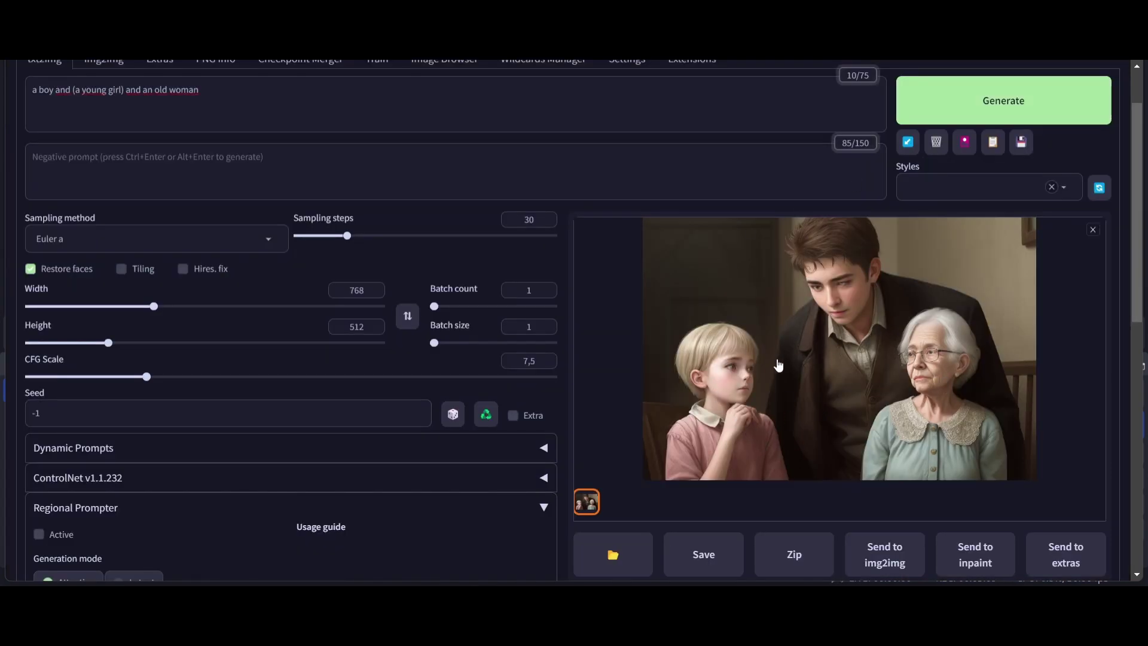
scroll(766, 376, up, 1)
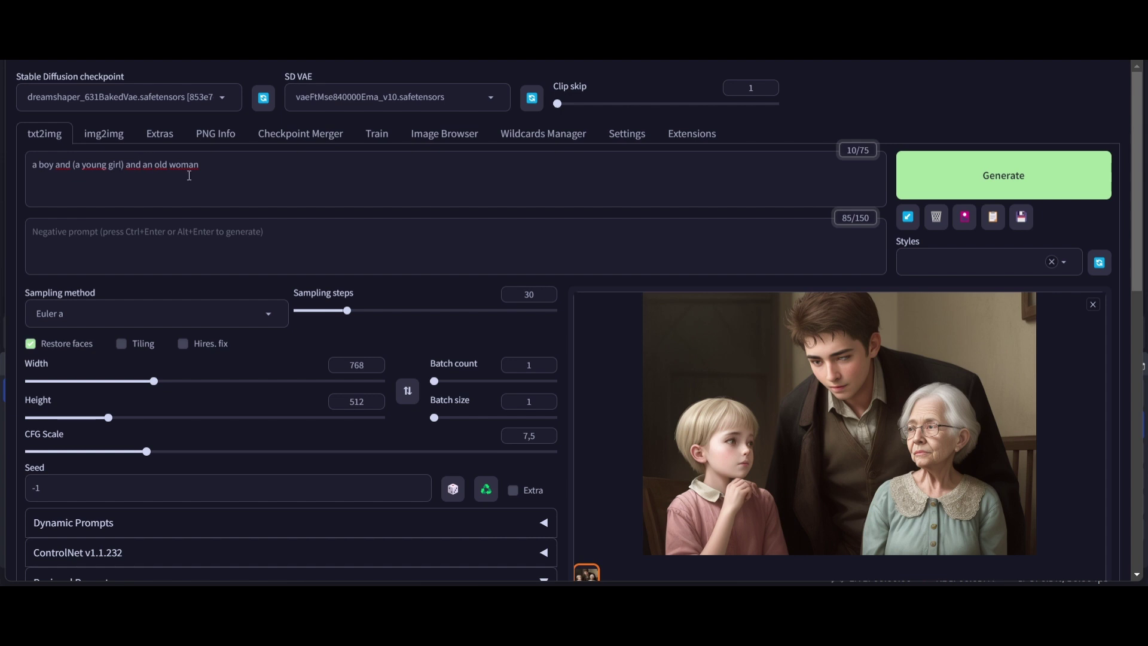
Activate the Regional Prompter for the txt2img generation.
scroll(777, 470, down, 1)
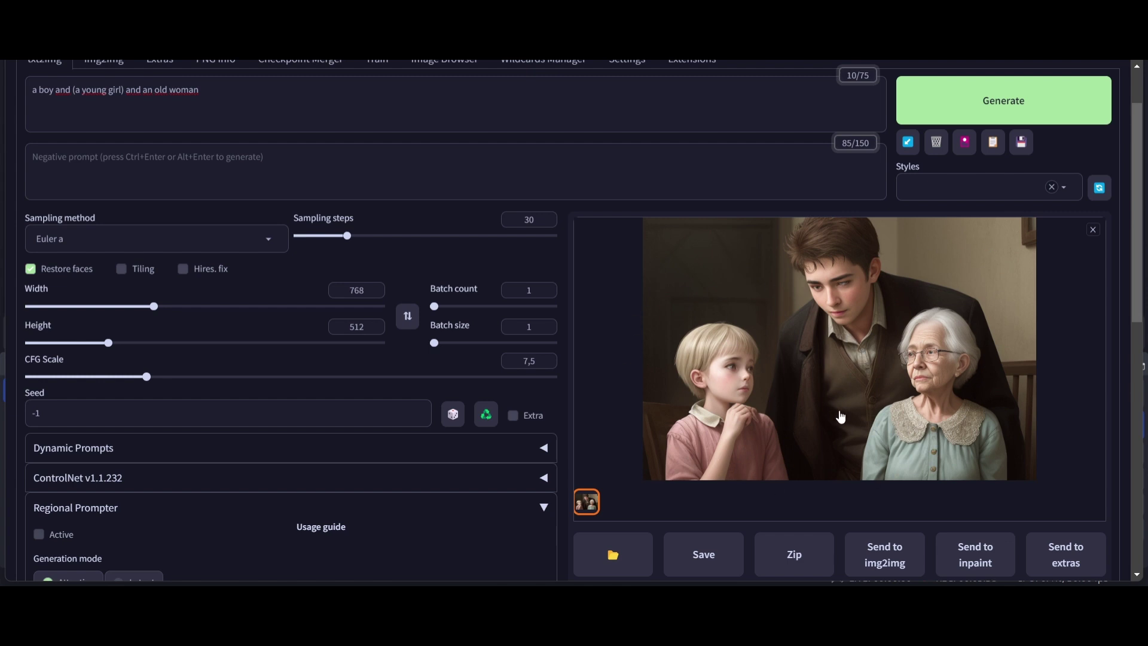
scroll(164, 333, down, 5)
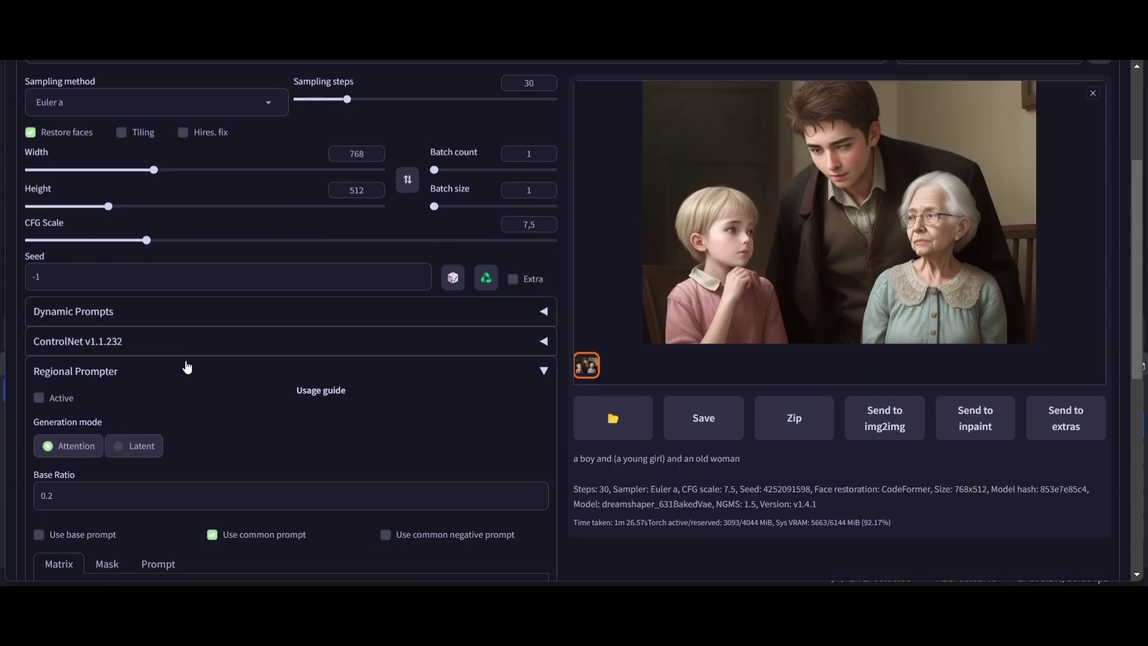
scroll(92, 216, down, 1)
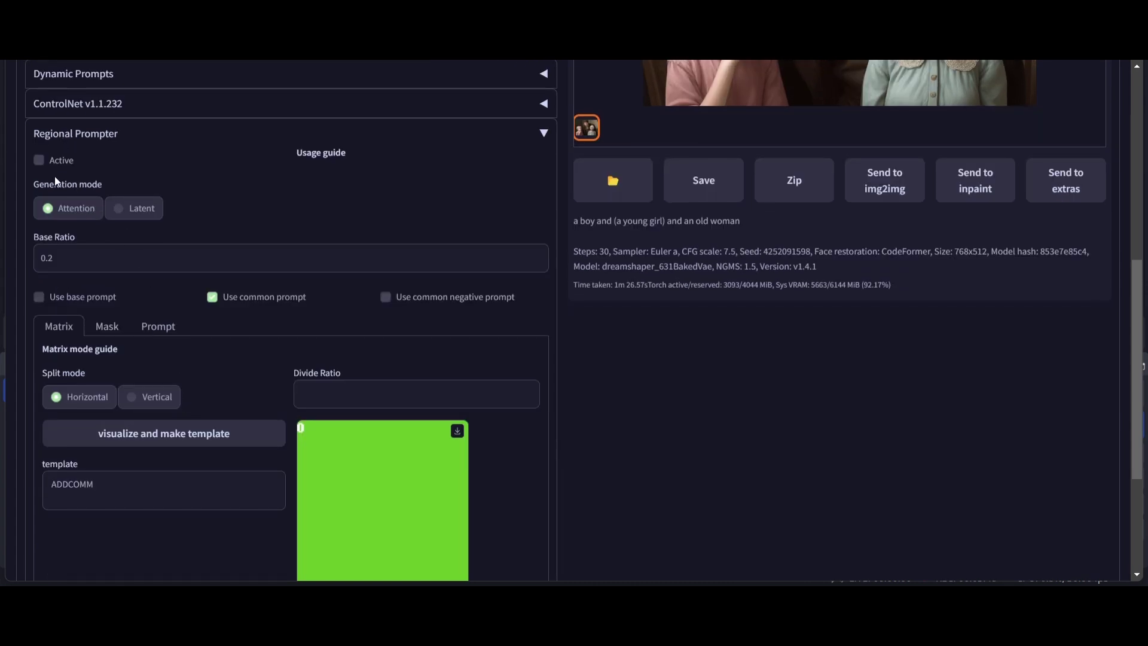
click(38, 160)
Set the Regional Prompter's divide ratio to 1 and visualize the region template.
scroll(388, 478, down, 3)
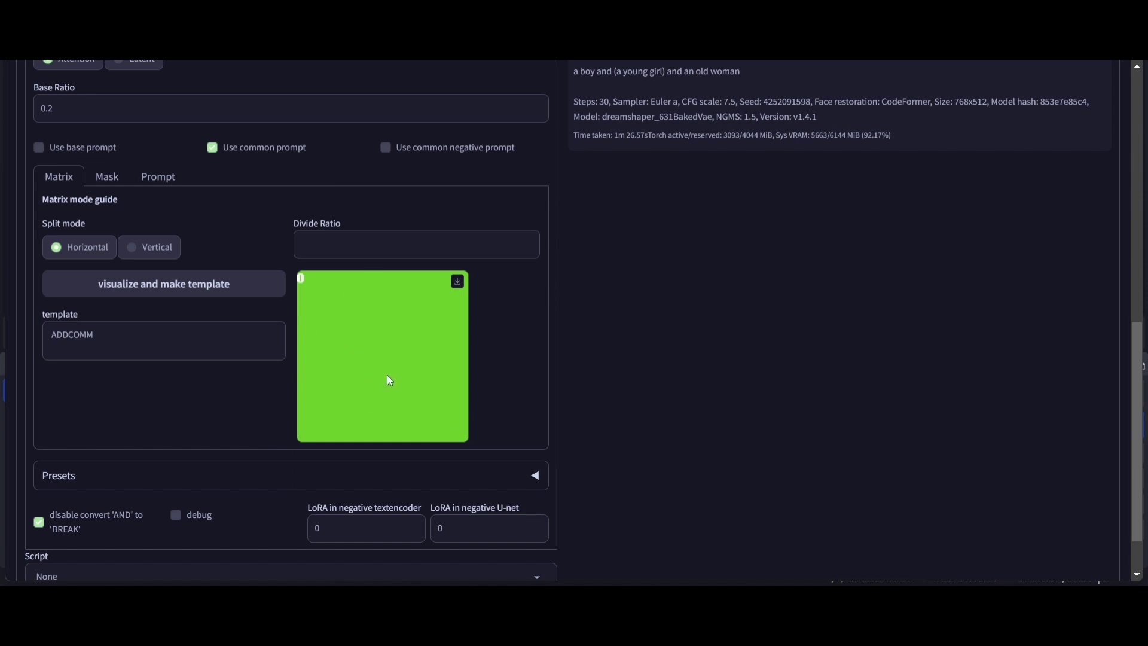
click(311, 244)
text(1)
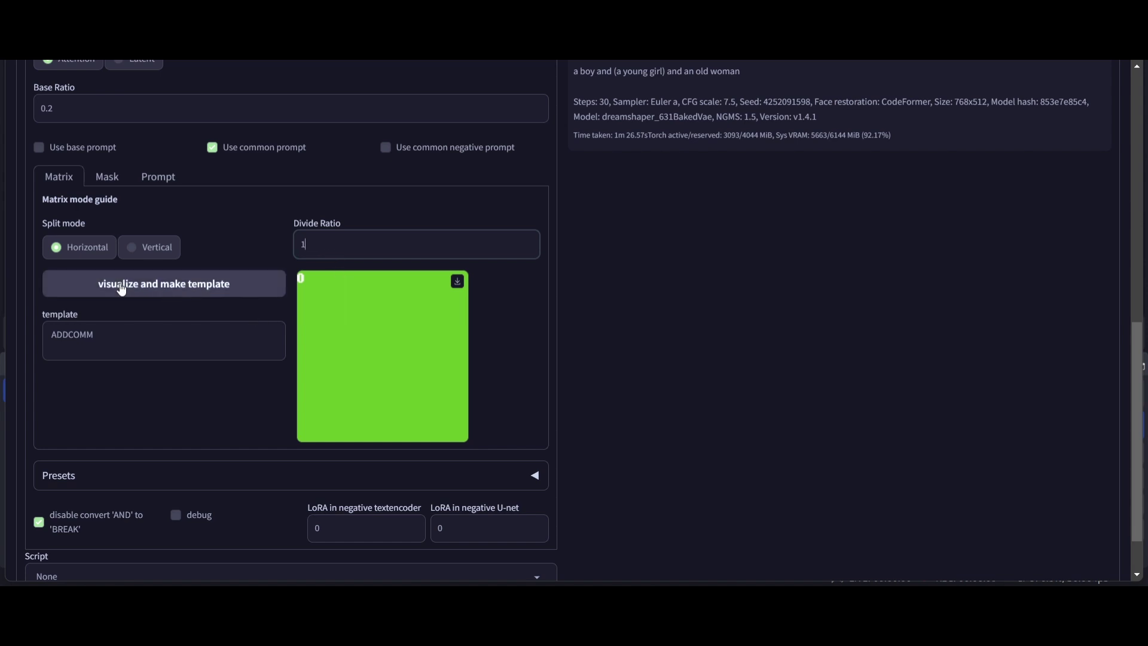
click(162, 294)
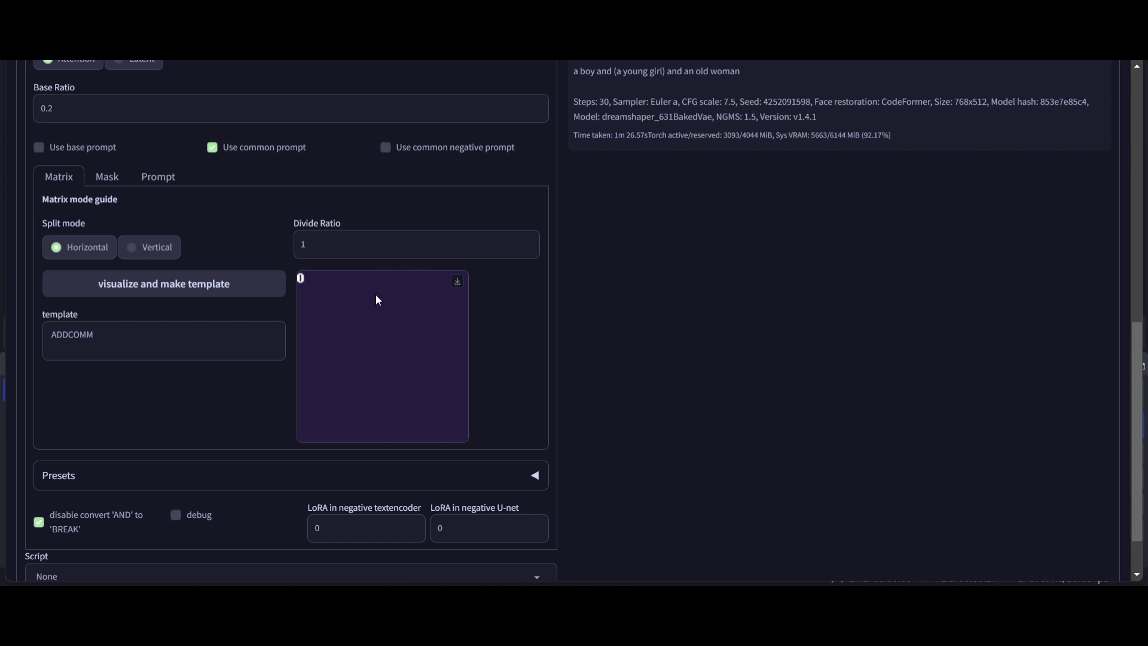
Extend the divide ratio to 1,1 and visualize the two-region template.
key(Tab)
click(304, 242)
text(,1)
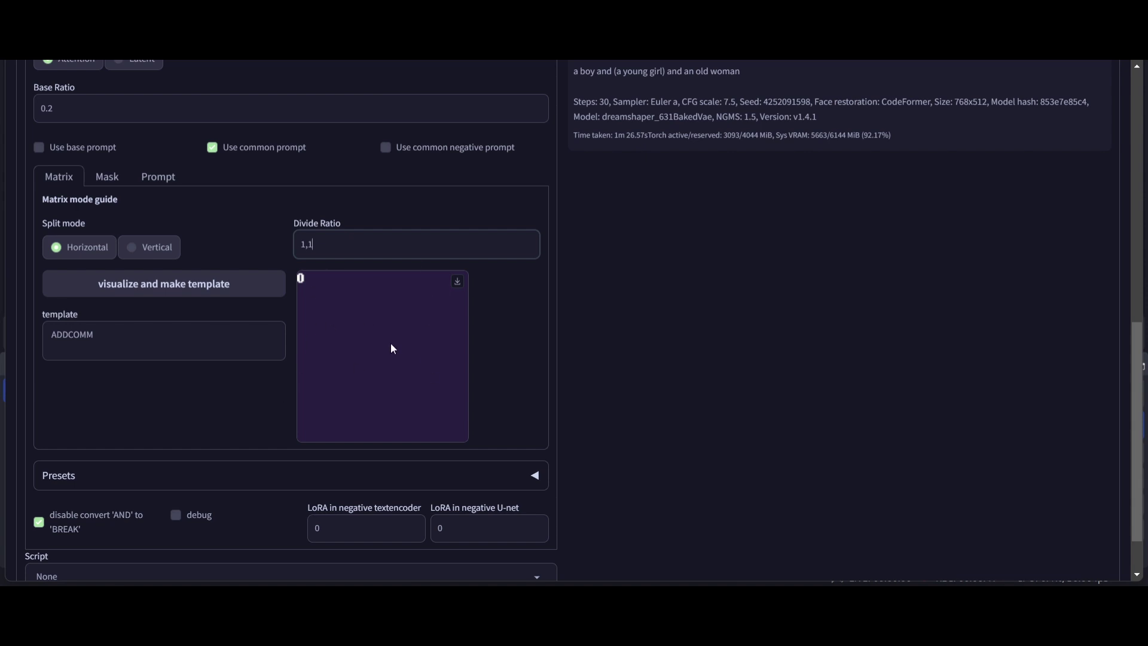
click(171, 292)
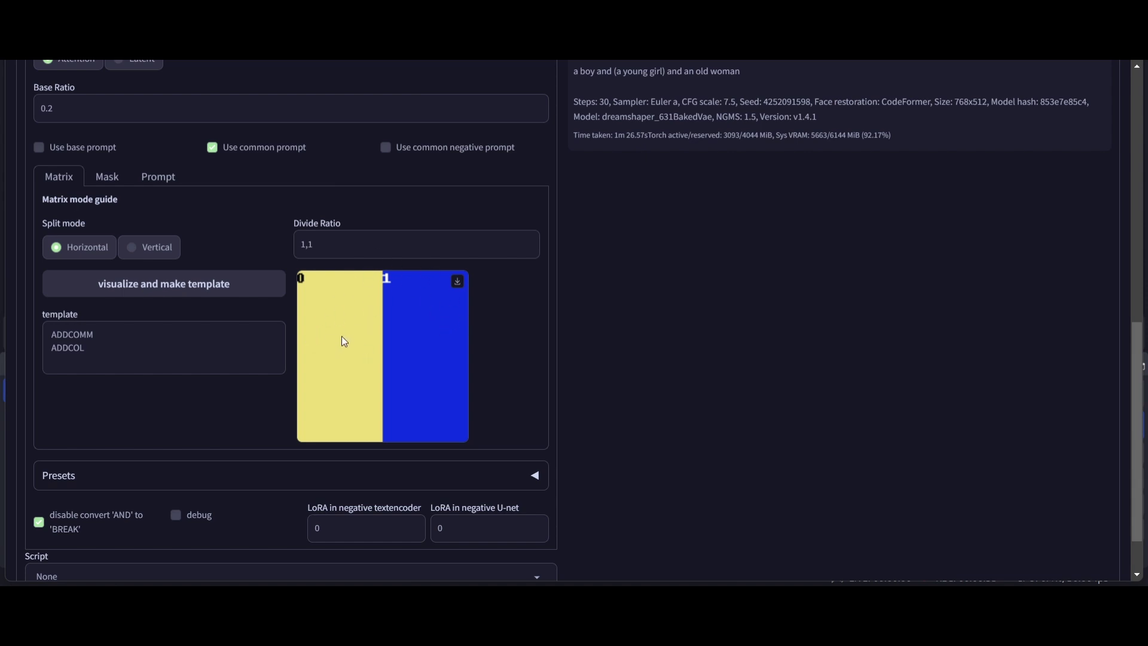
Extend the divide ratio to 1,1,1 and visualize the three-region template.
click(323, 245)
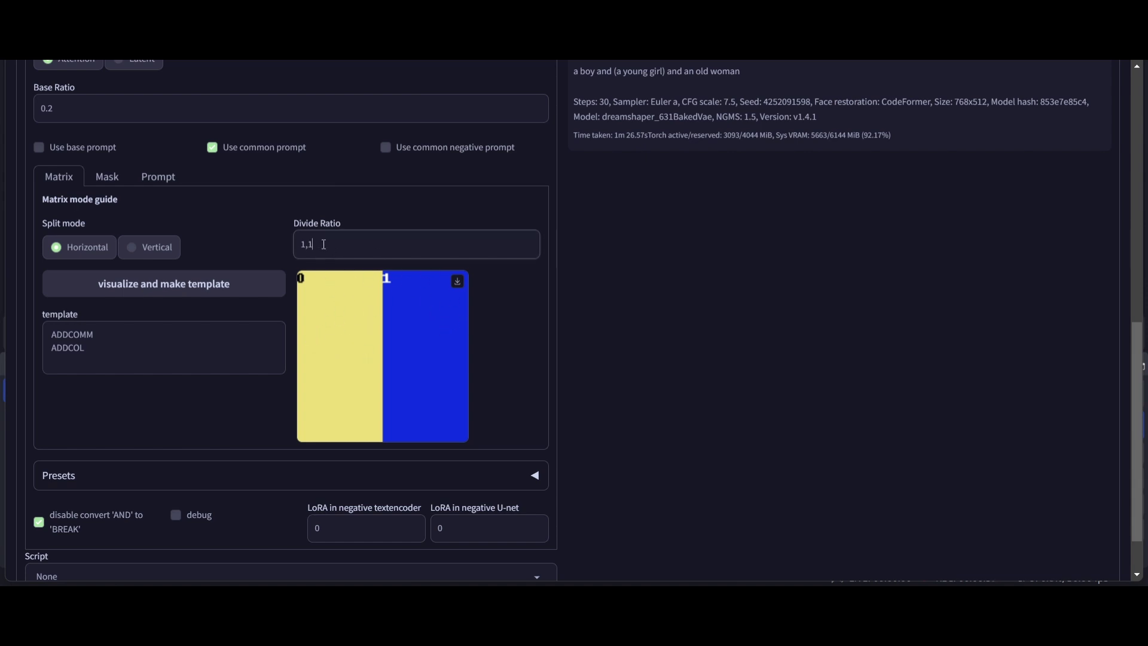
text(,1)
click(170, 287)
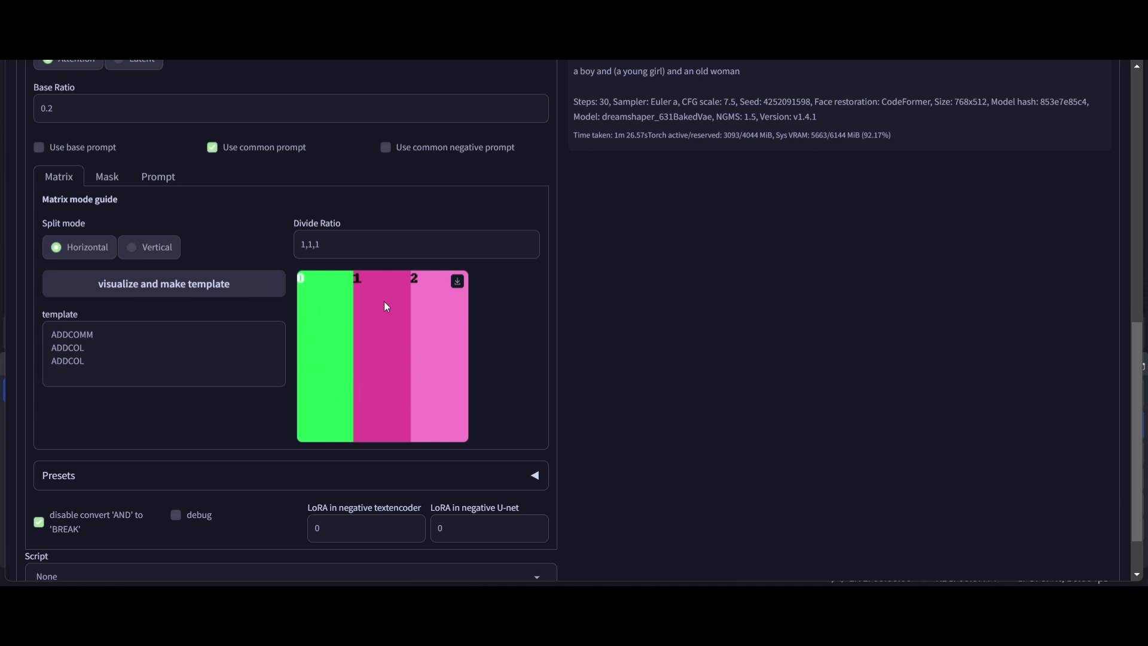
scroll(400, 389, up, 5)
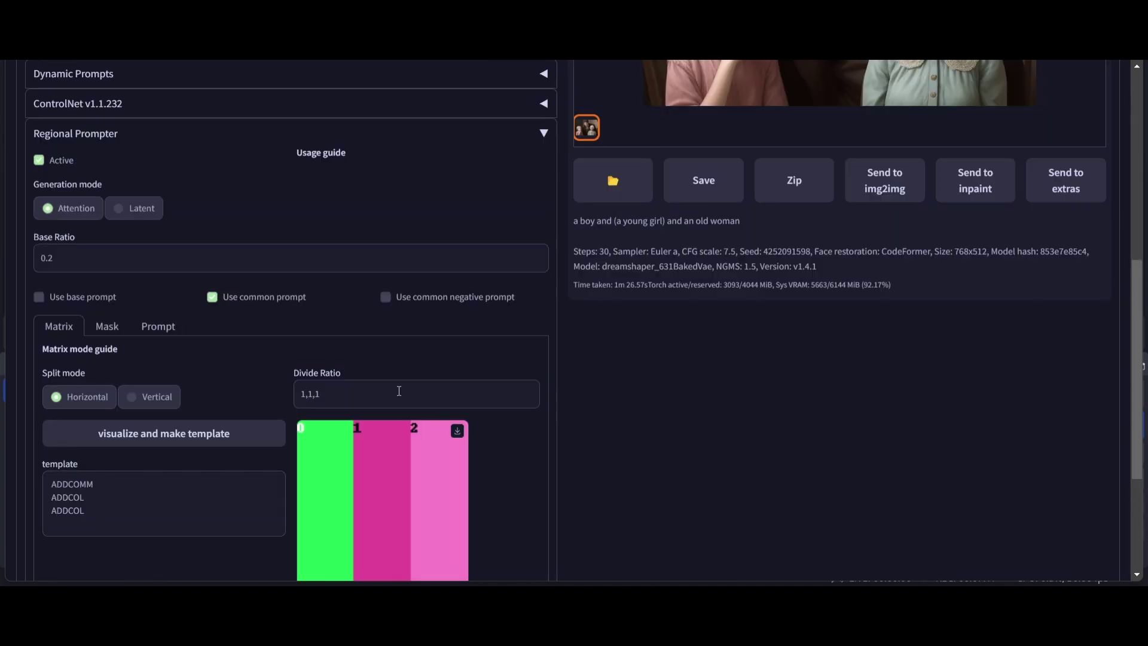
scroll(351, 387, down, 5)
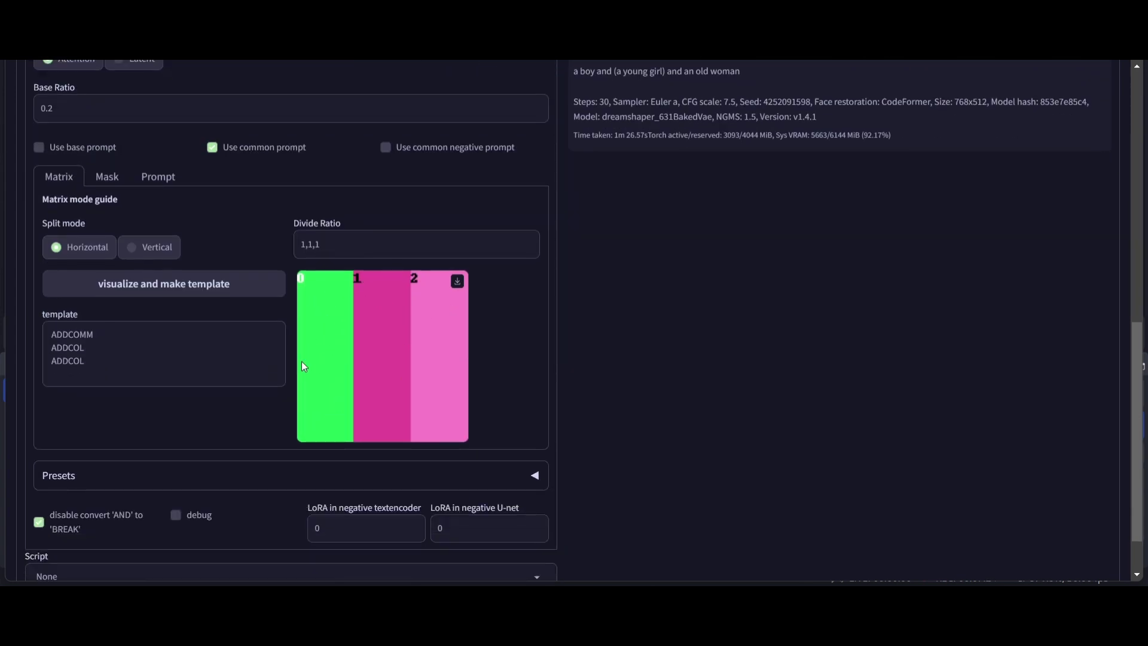
scroll(370, 372, up, 5)
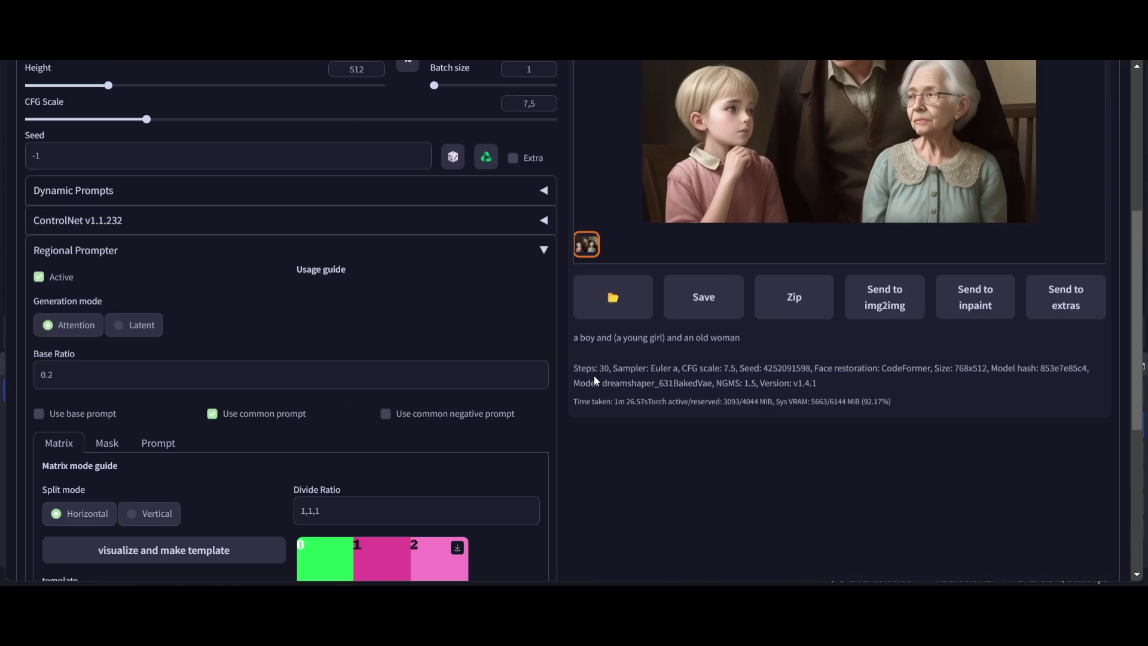
scroll(344, 404, down, 5)
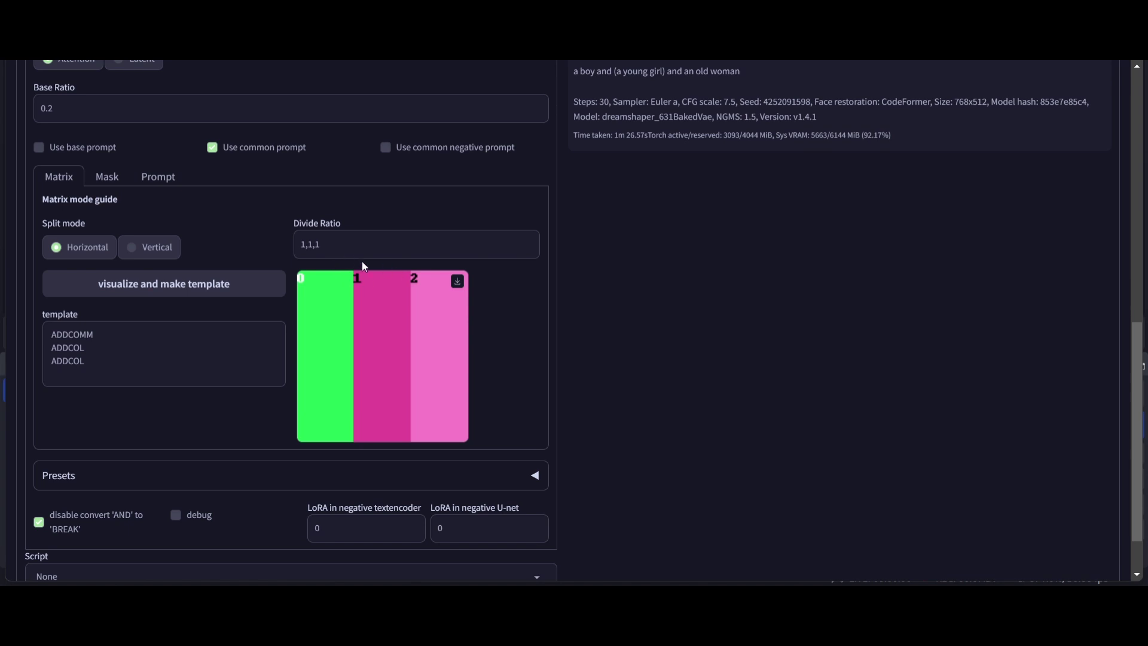
Clear the divide ratio and visualize the empty layout, then enter 1 and rebuild the region template.
drag(344, 245, 283, 252)
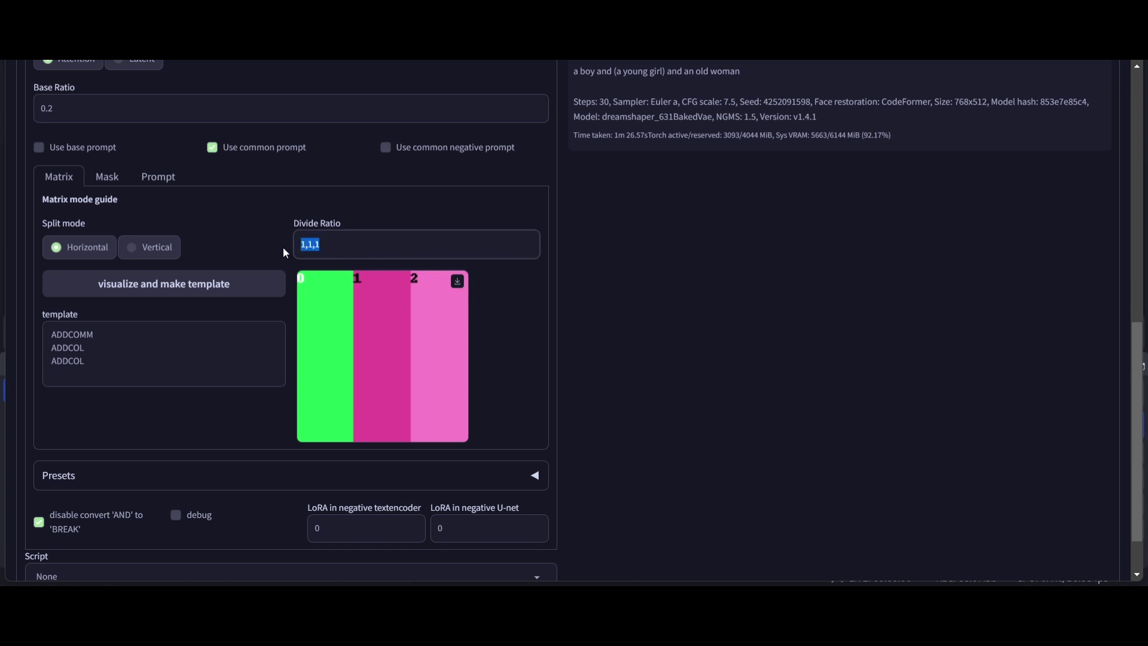
key(BackSpace)
click(213, 285)
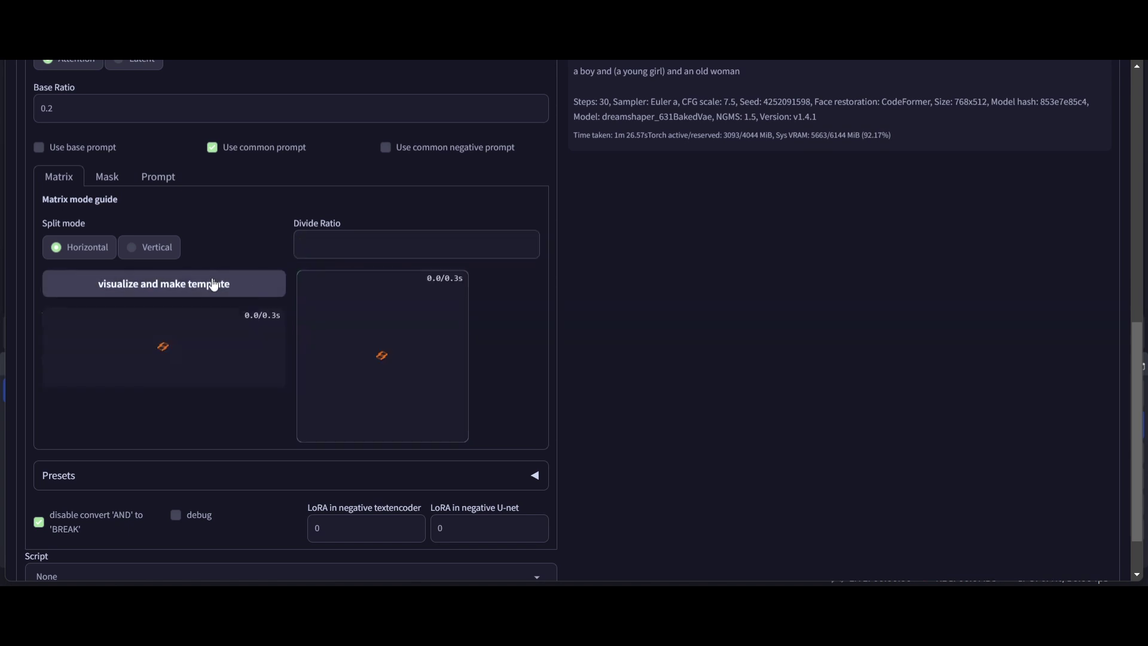
click(317, 248)
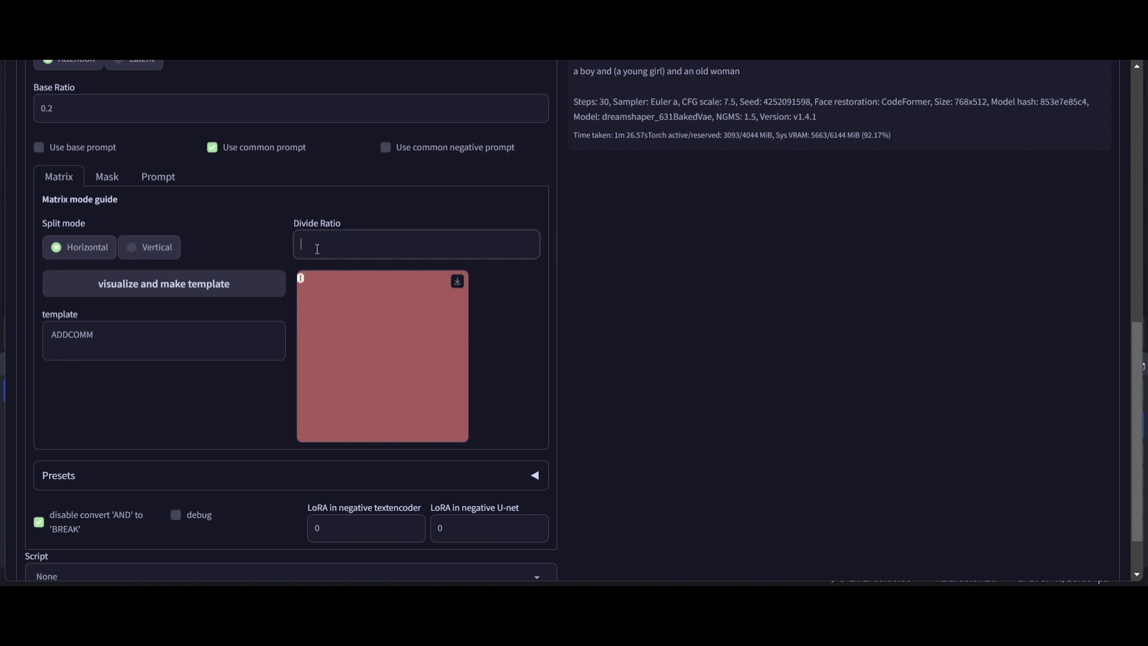
text(1)
click(196, 288)
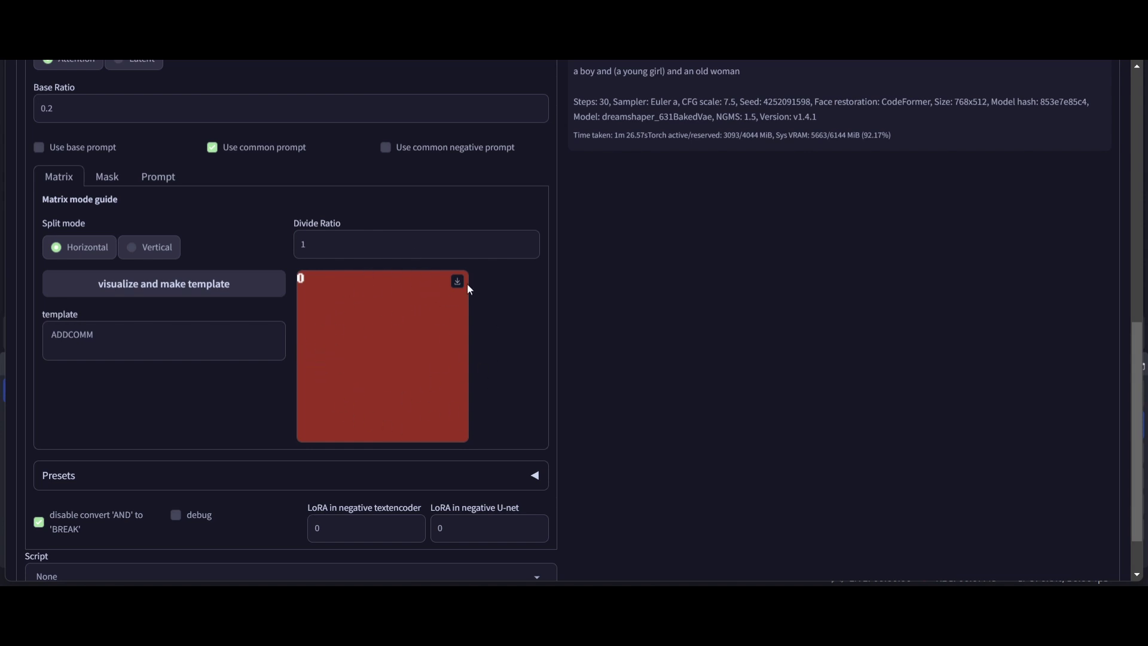
Set the divide ratio to 1,1 and rebuild the template with two side-by-side regions.
click(329, 246)
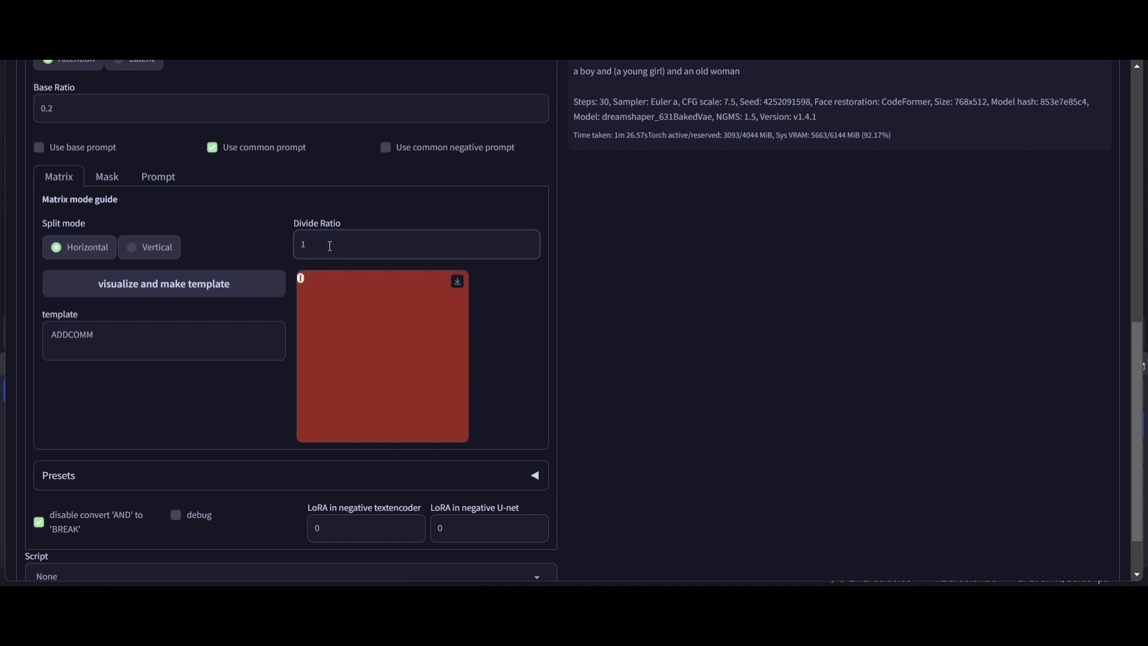
text(,1)
click(159, 287)
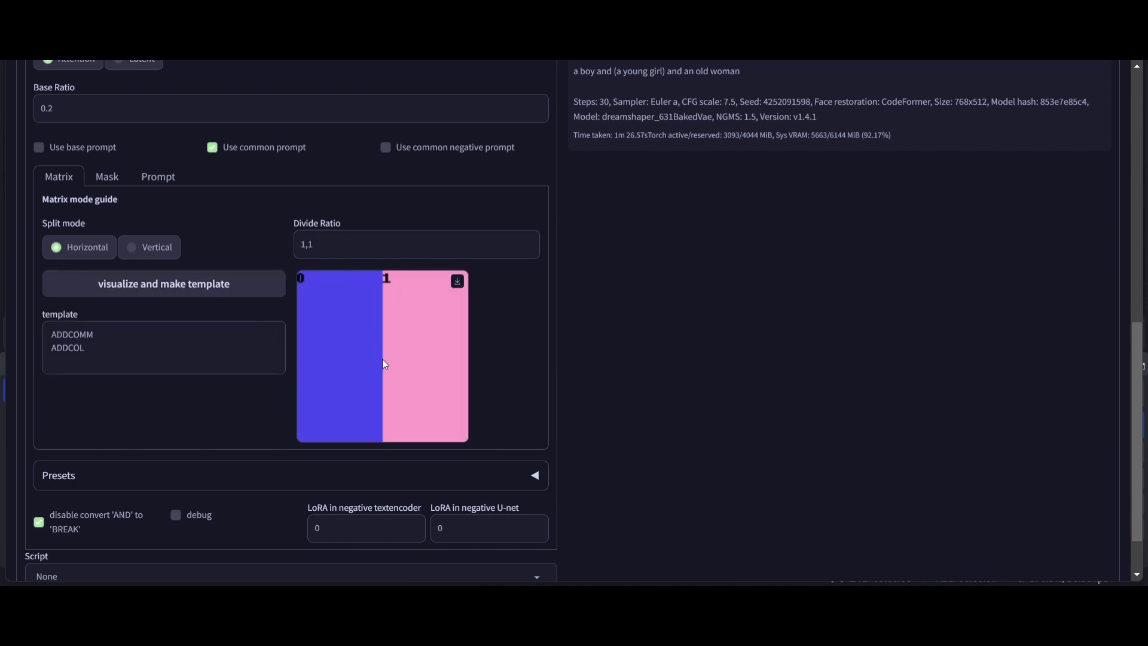
Try the Vertical split mode with a visualized template, then switch back to Horizontal and rebuild it.
click(132, 248)
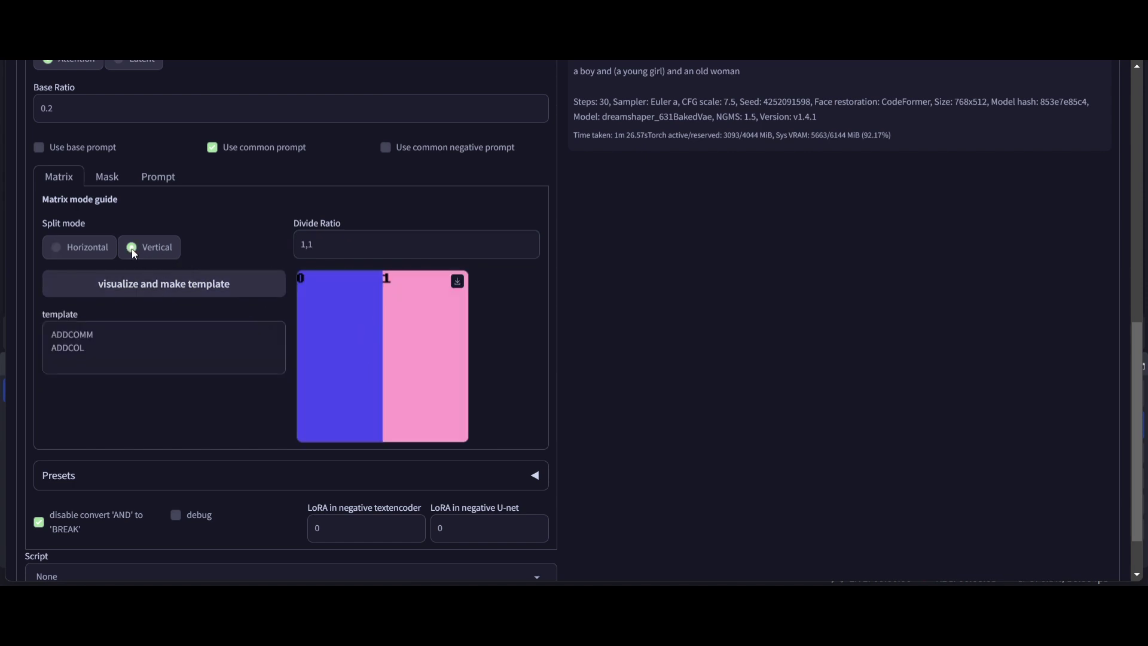
click(156, 294)
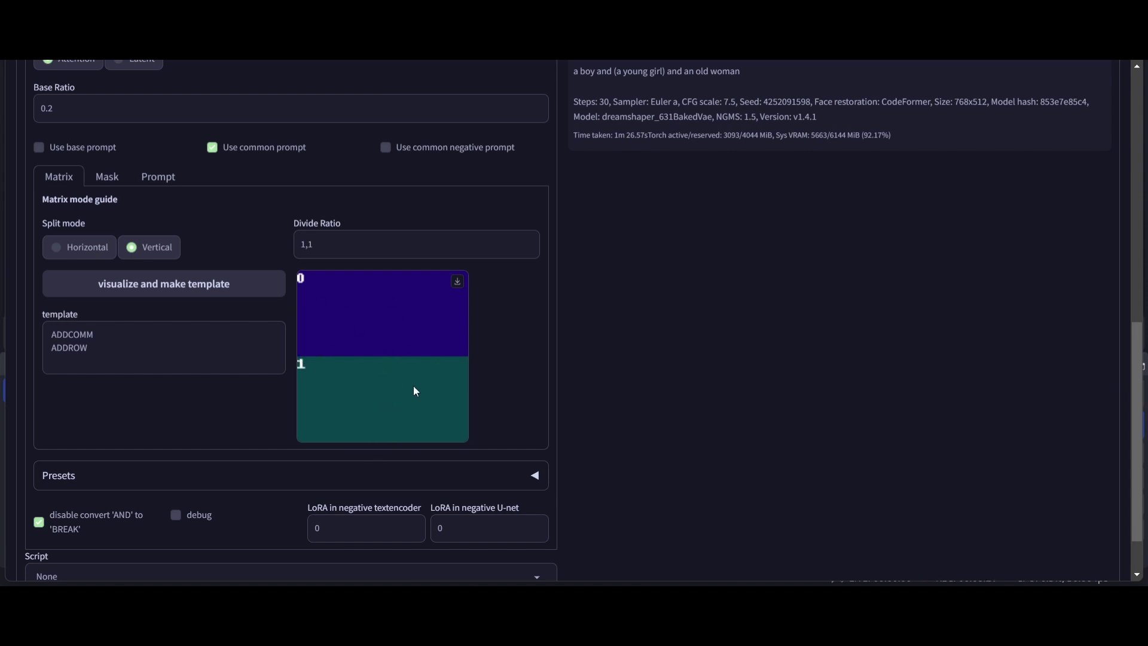
click(51, 248)
click(166, 287)
Set the divide ratio to 1,1,1 and rebuild the template with three side-by-side regions.
click(335, 250)
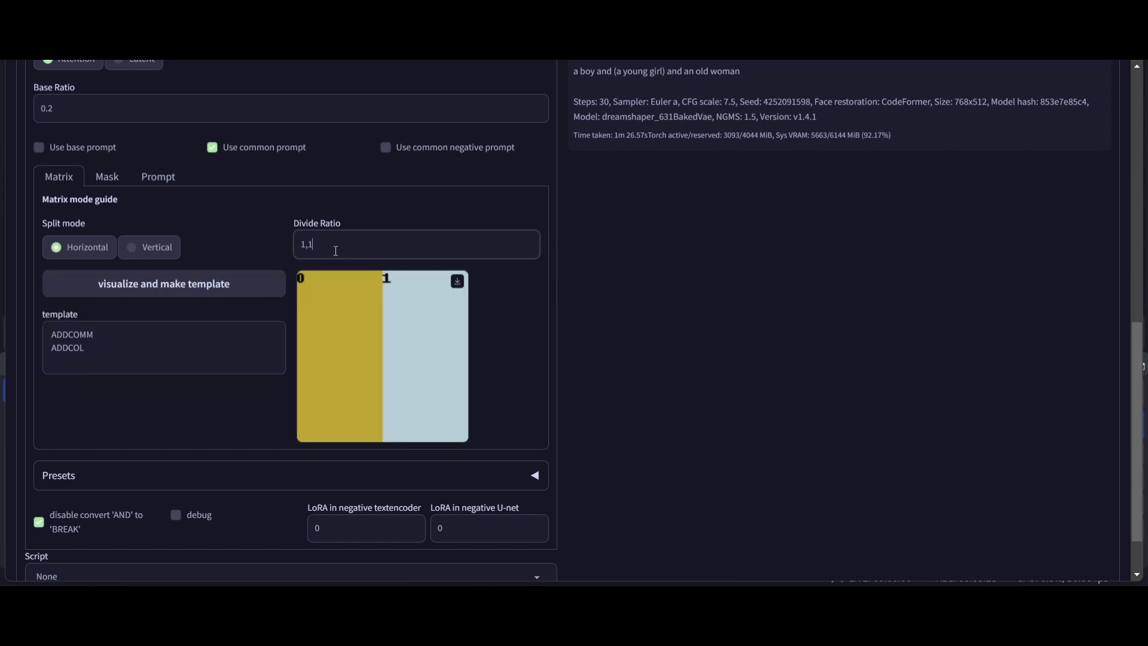
text(,1)
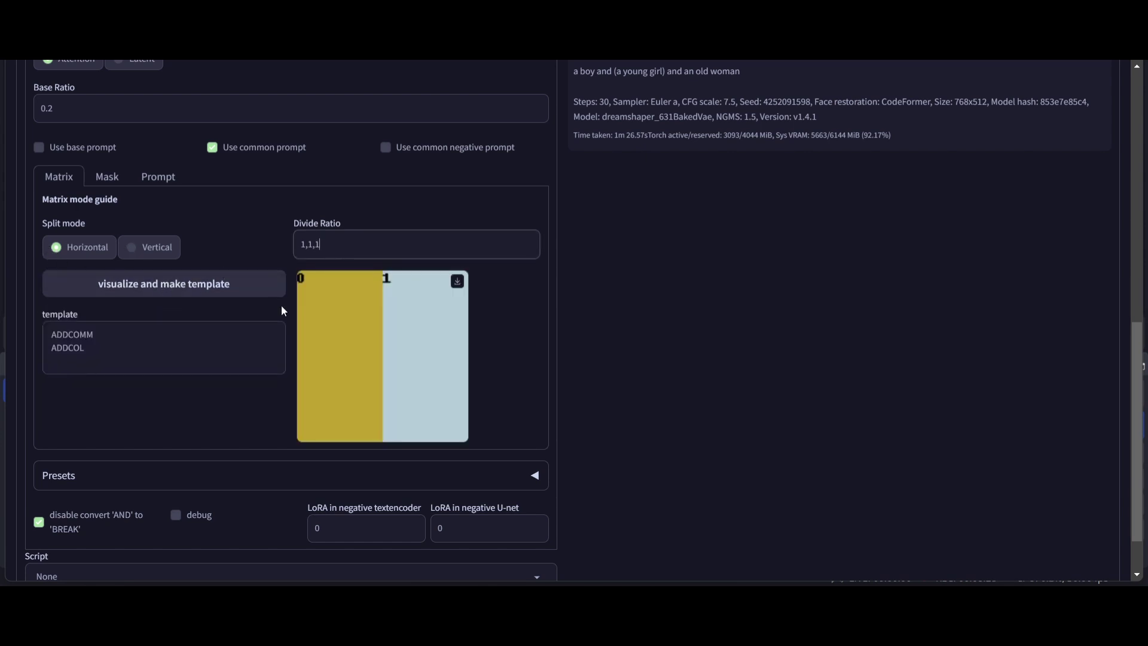
click(164, 289)
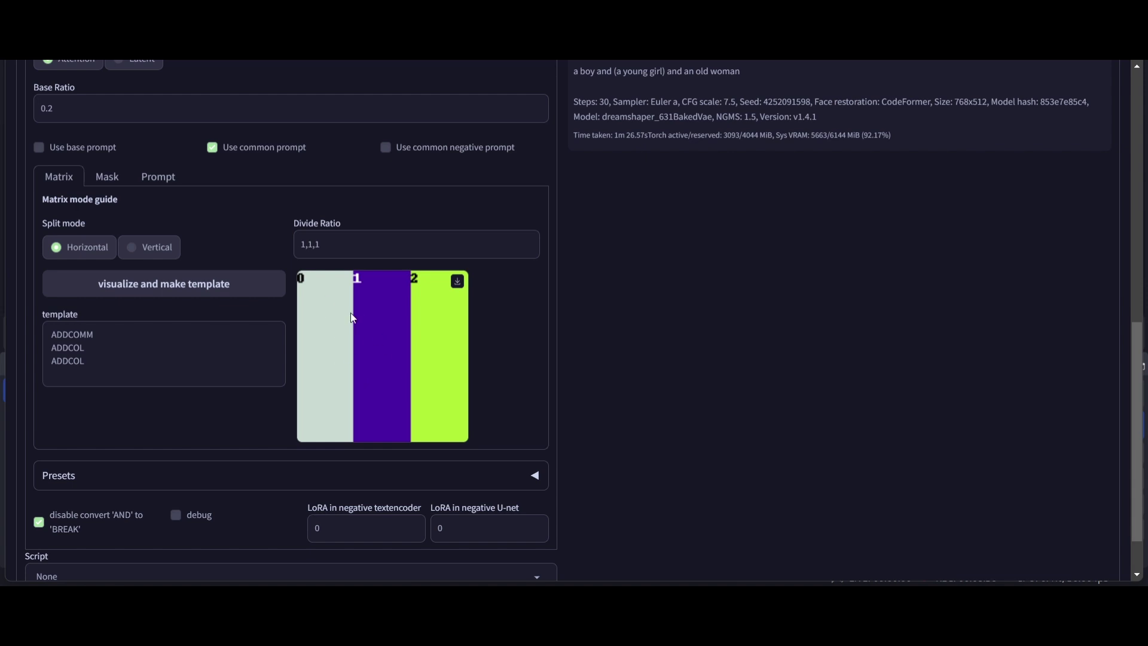
scroll(351, 315, up, 8)
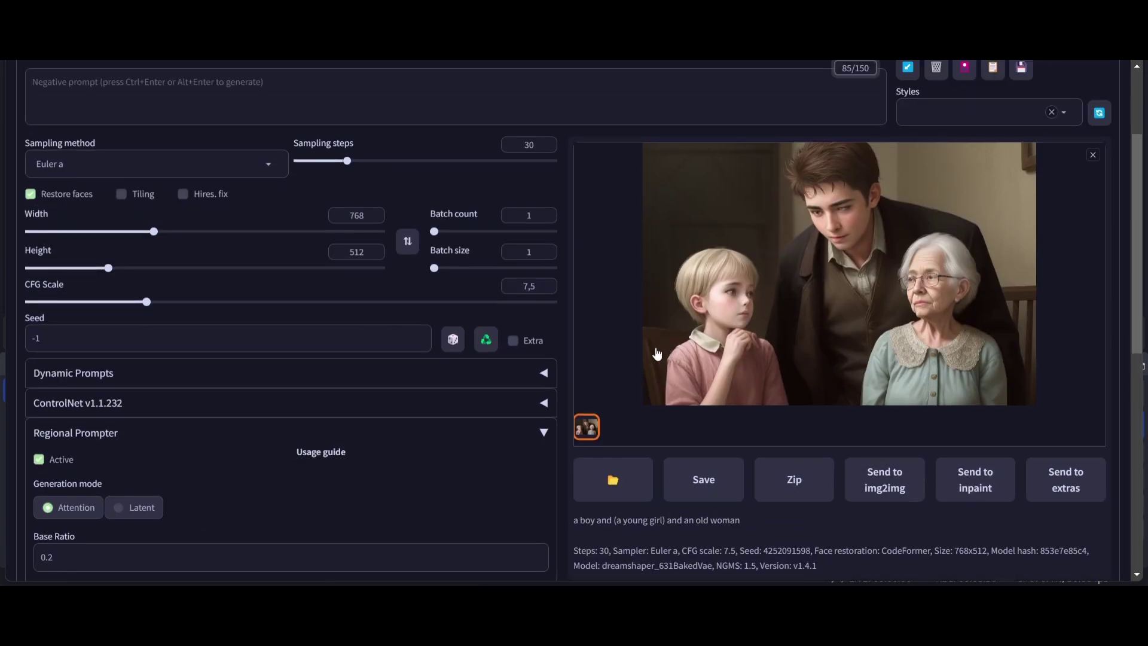
scroll(317, 413, down, 4)
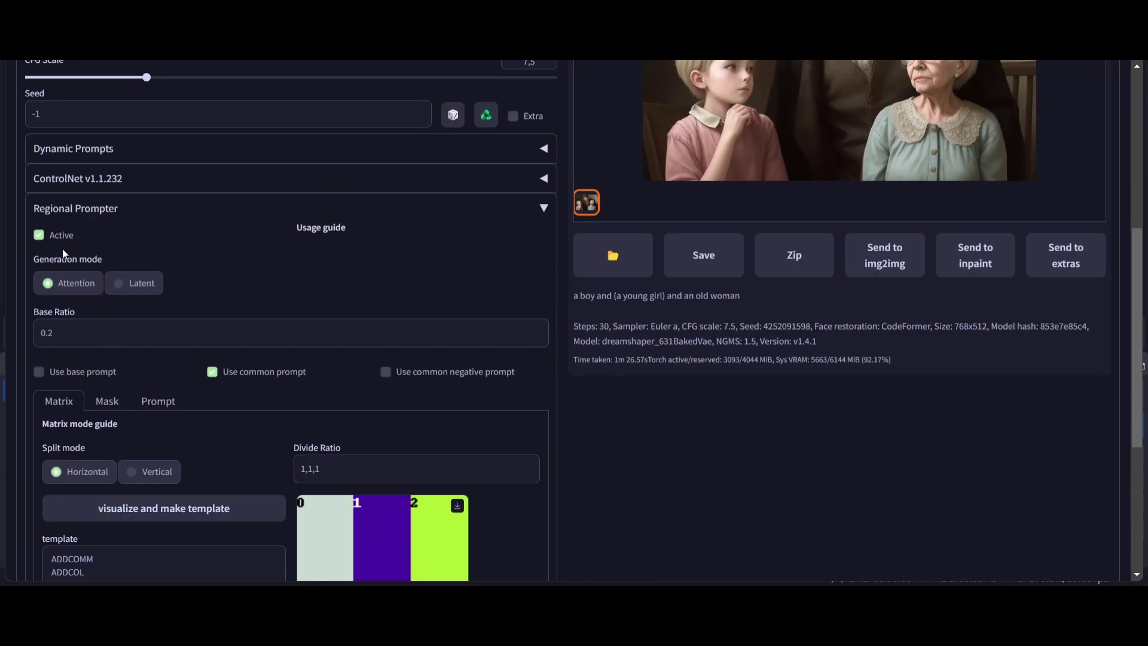
scroll(219, 310, up, 7)
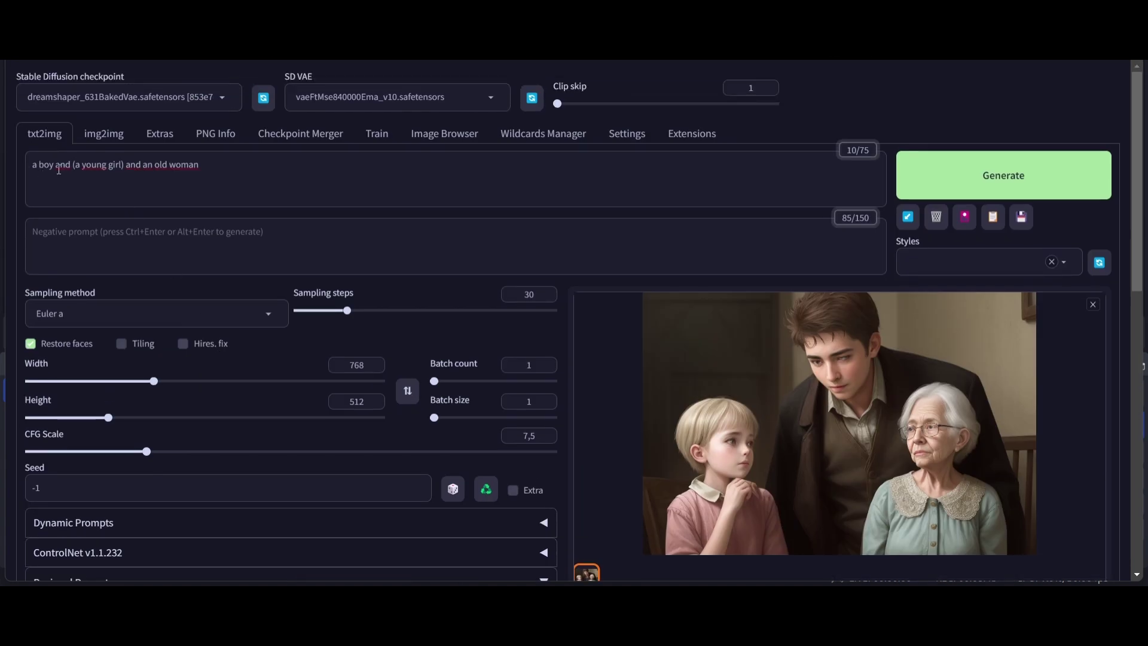
Add a BREAK line beneath the common prompt "a boy and (a young girl) and an old woman".
scroll(153, 316, down, 11)
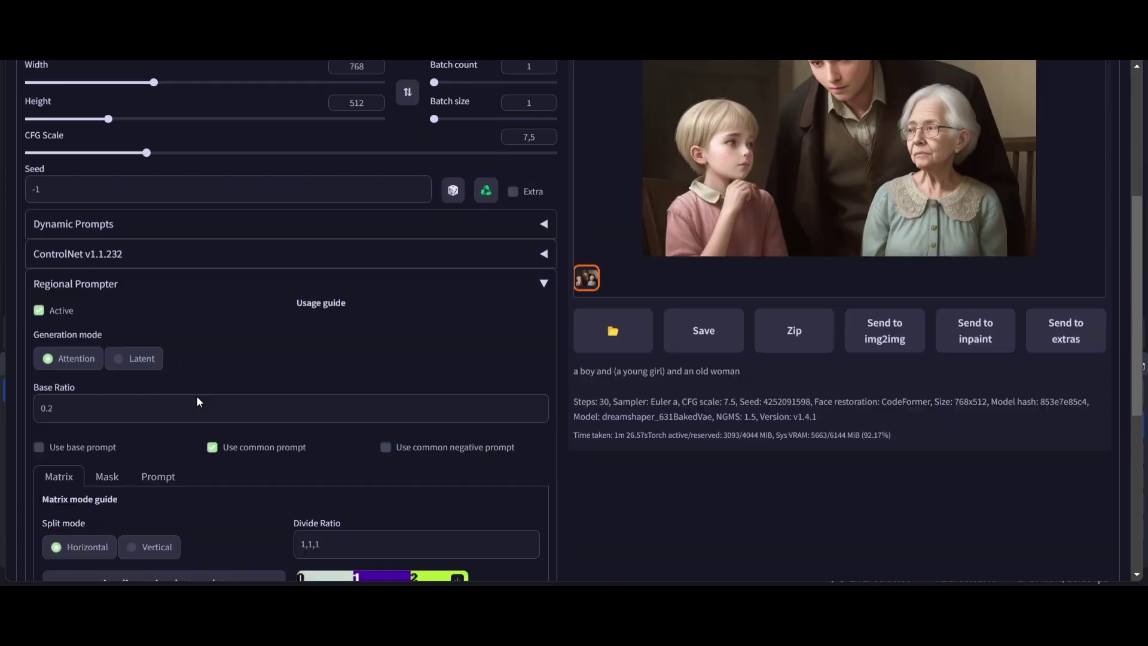
scroll(250, 224, up, 3)
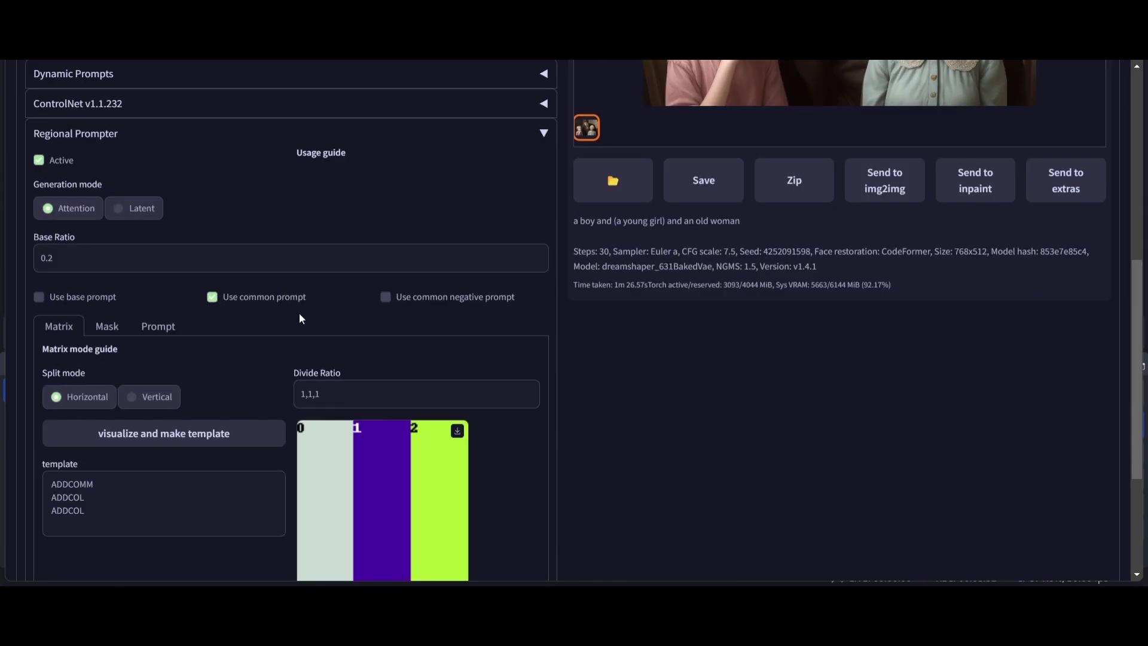
scroll(251, 349, up, 9)
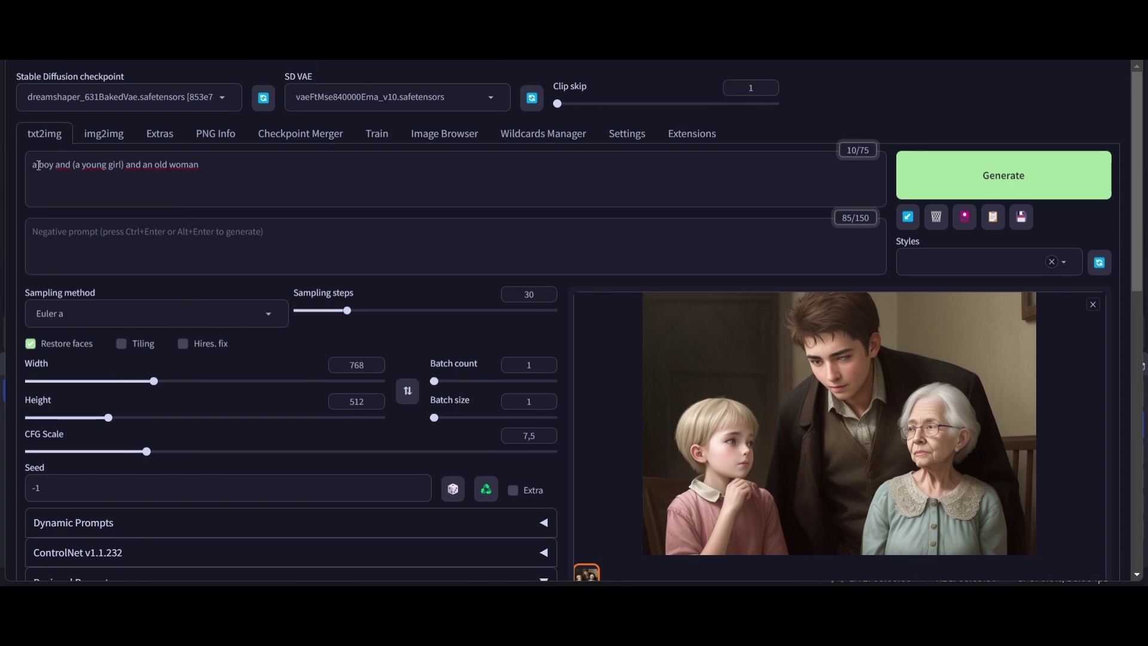
click(212, 166)
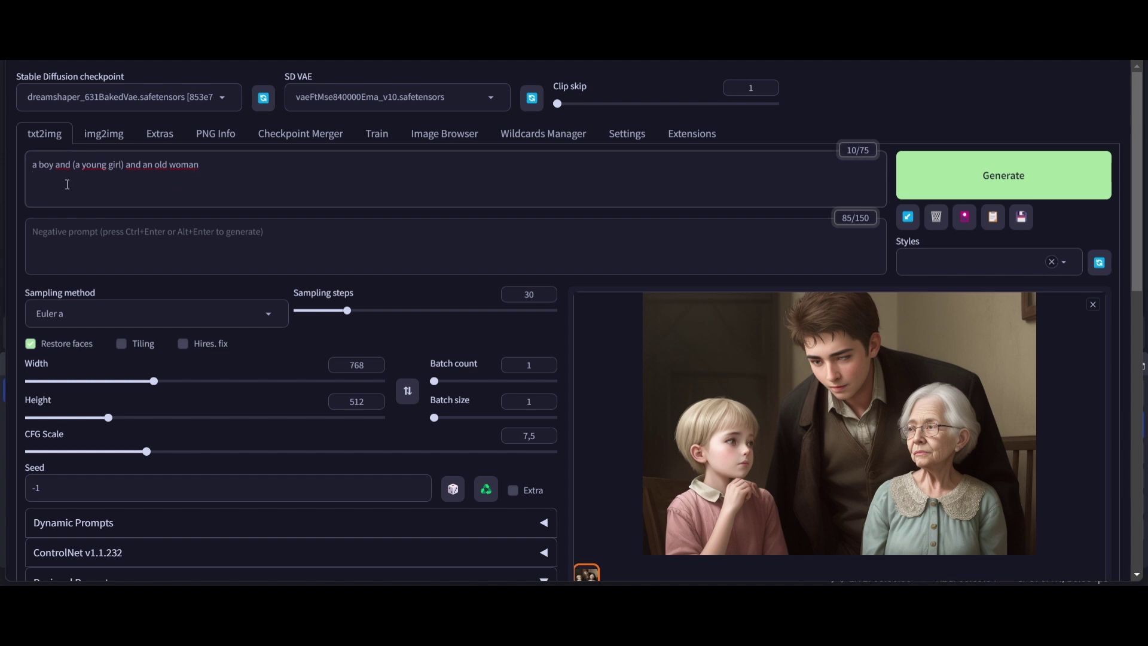
scroll(170, 306, down, 7)
scroll(173, 331, down, 4)
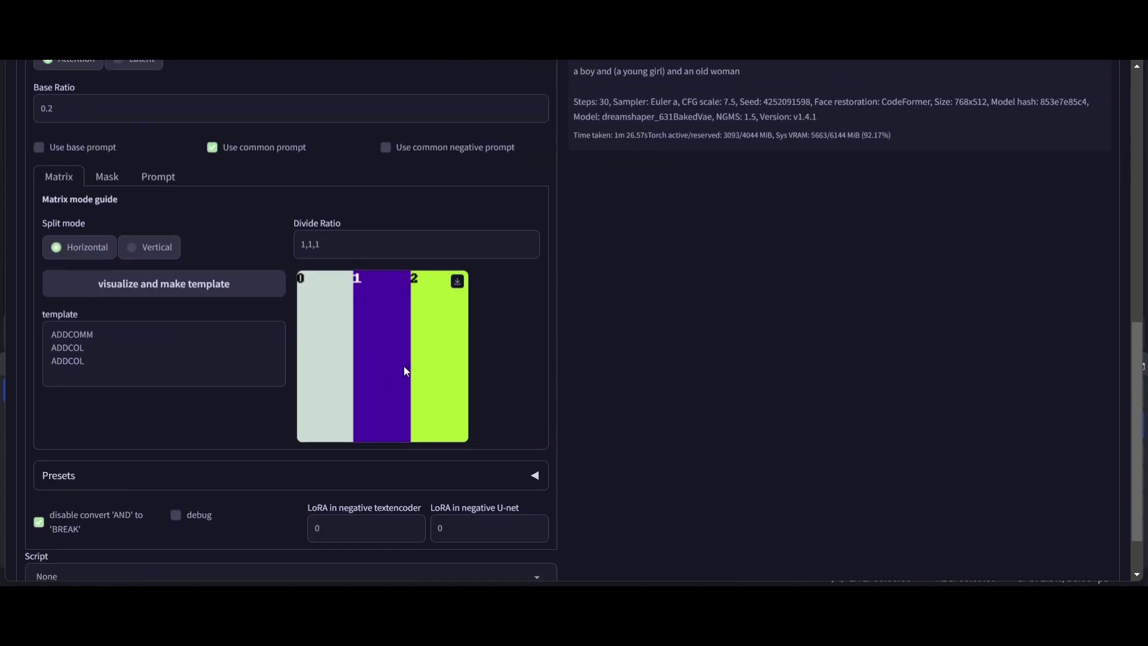
scroll(263, 287, up, 10)
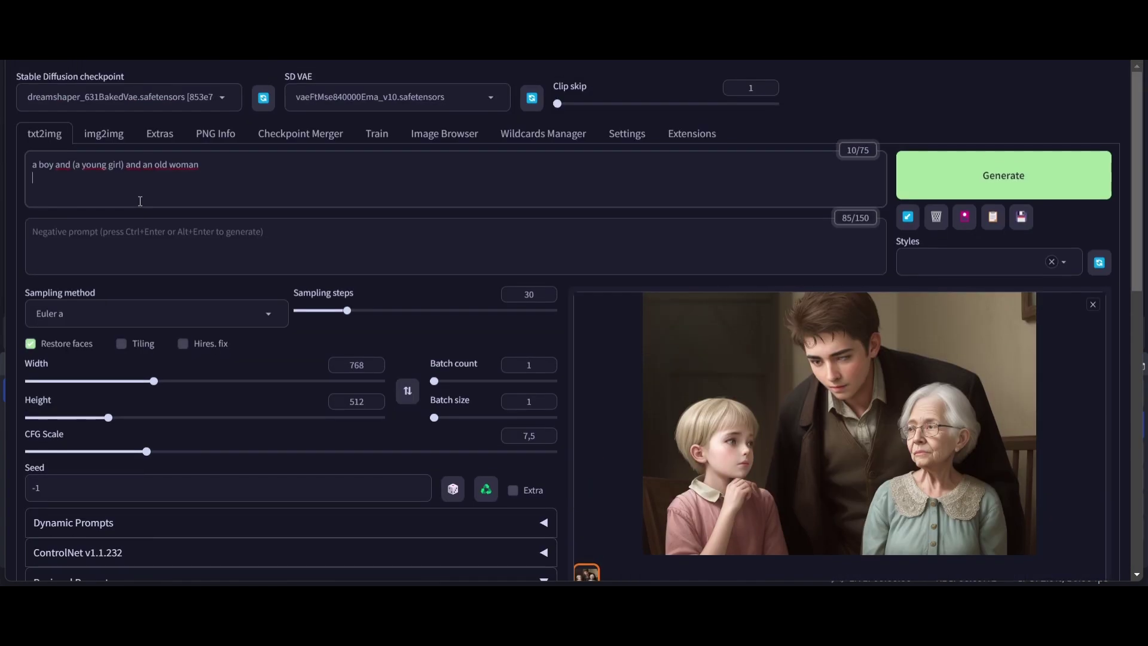
key(Return)
text(BREAK)
Add "a boy" as the first region's prompt below the BREAK line, followed by another BREAK line.
scroll(89, 363, down, 10)
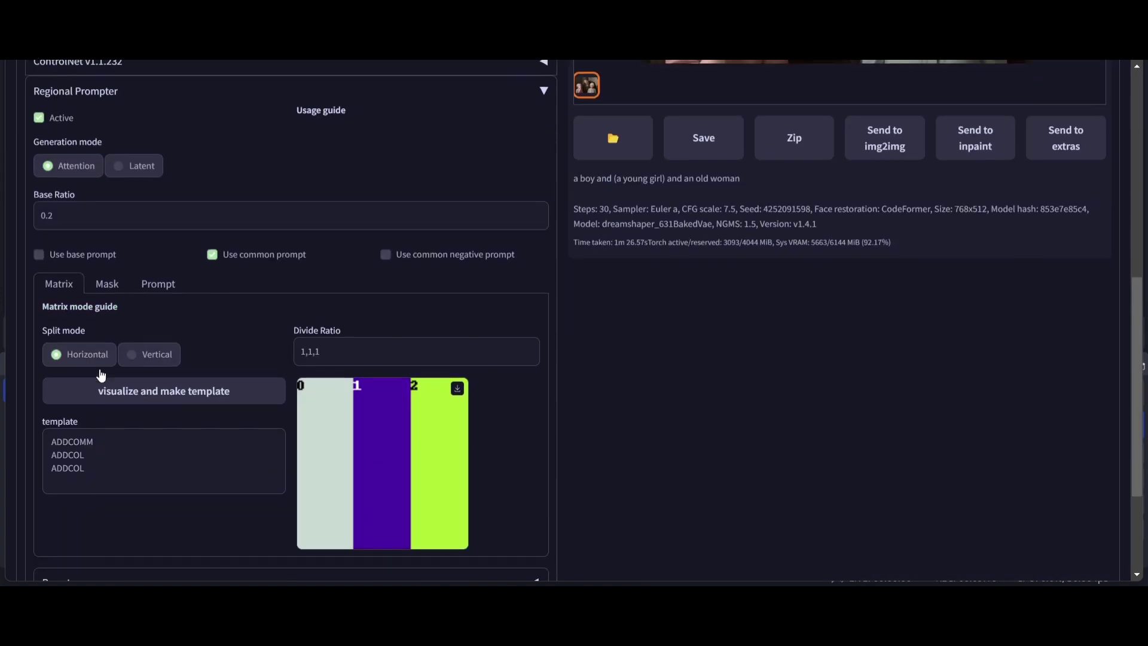
scroll(163, 397, down, 2)
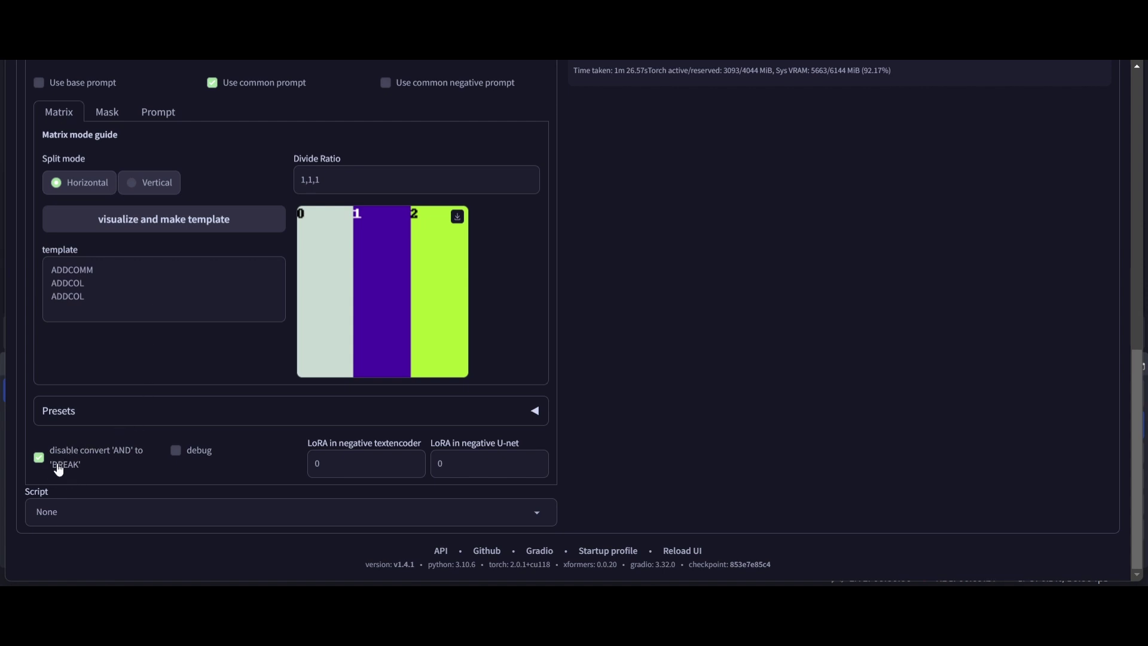
scroll(131, 418, up, 12)
click(72, 195)
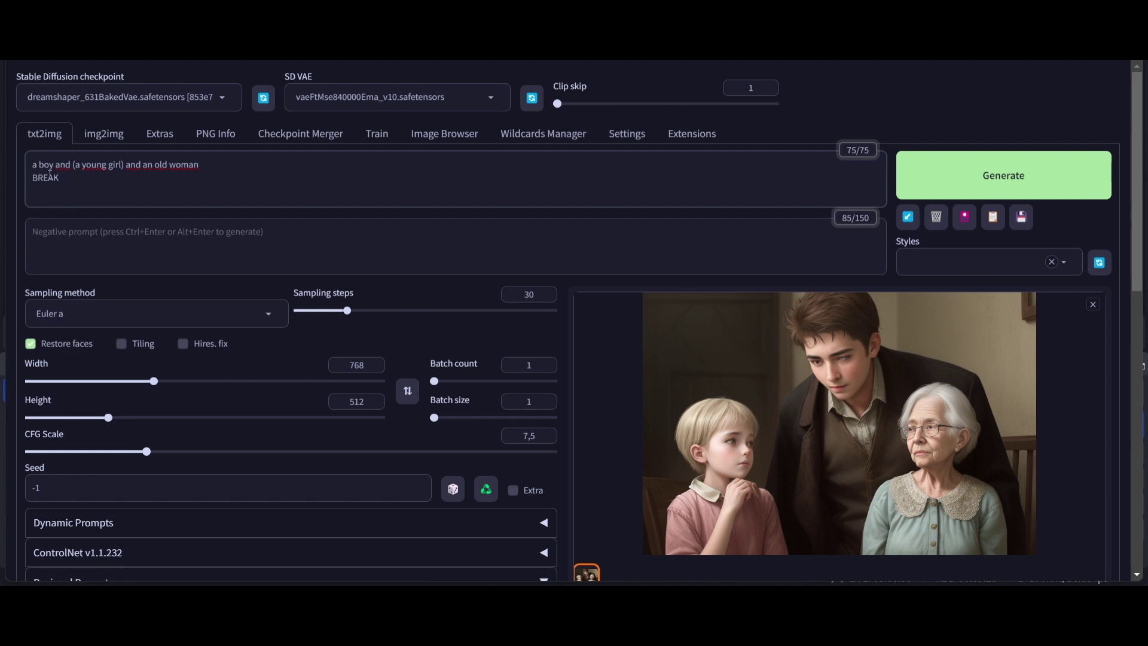
key(Return)
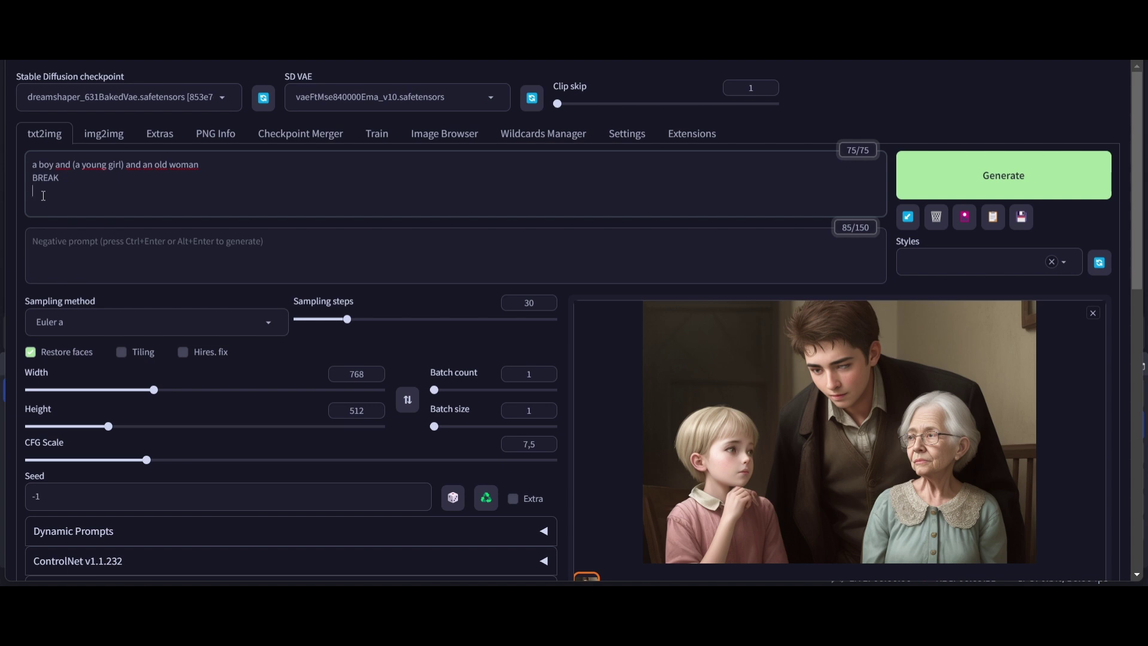
text(aboy)
click(33, 192)
click(67, 196)
key(Return)
text(BREAK)
key(Return)
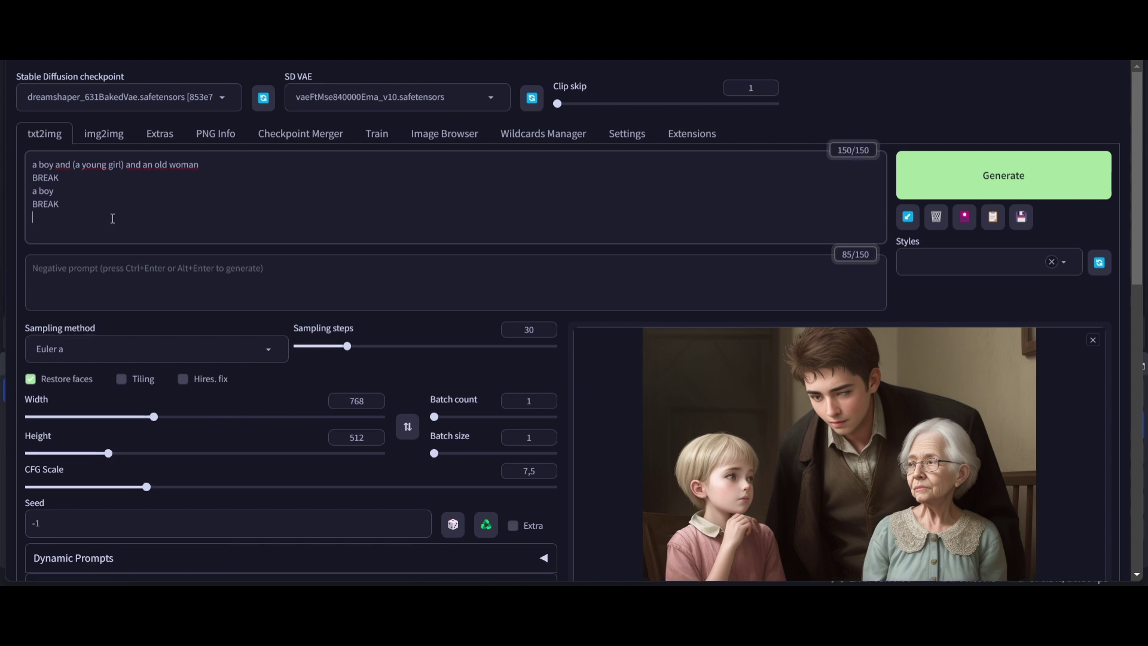
Copy "(a young girl)" from the common prompt onto a new line as the second region's prompt, followed by BREAK.
drag(73, 165, 127, 169)
key(ctrl+c)
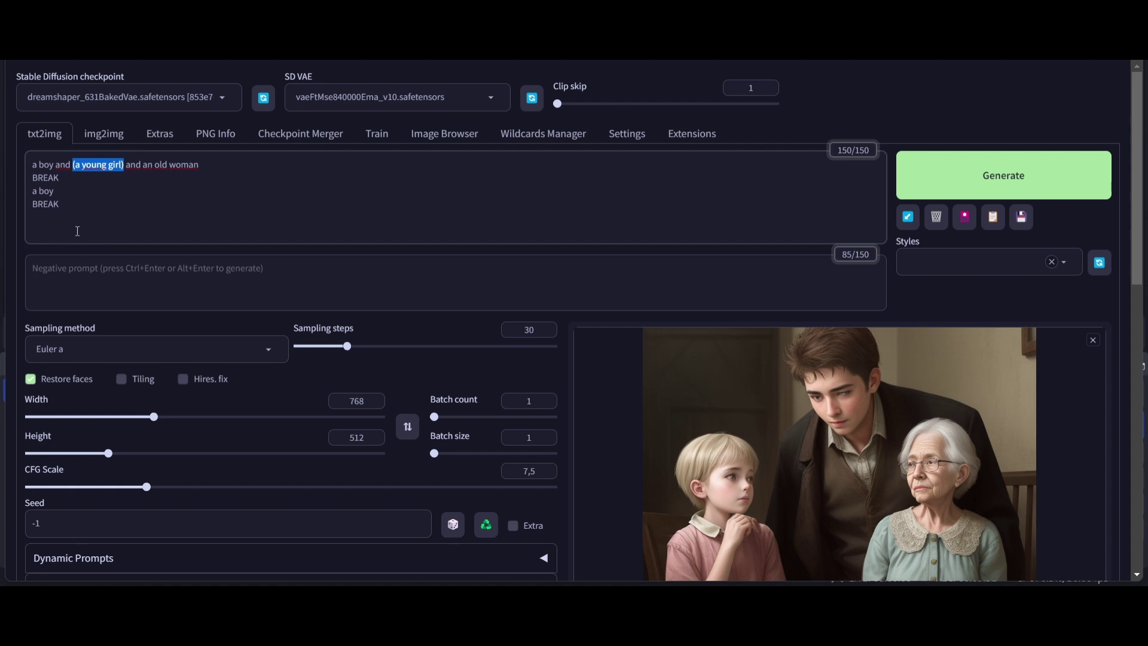
click(49, 218)
key(ctrl+v)
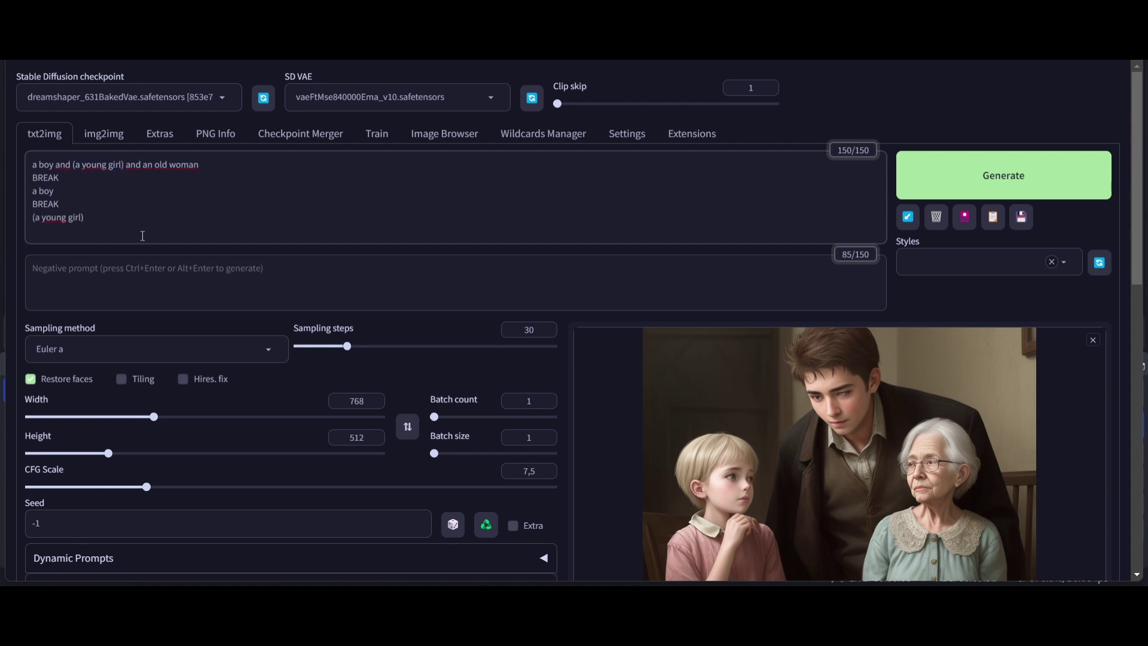
key(Return)
text(BREAK)
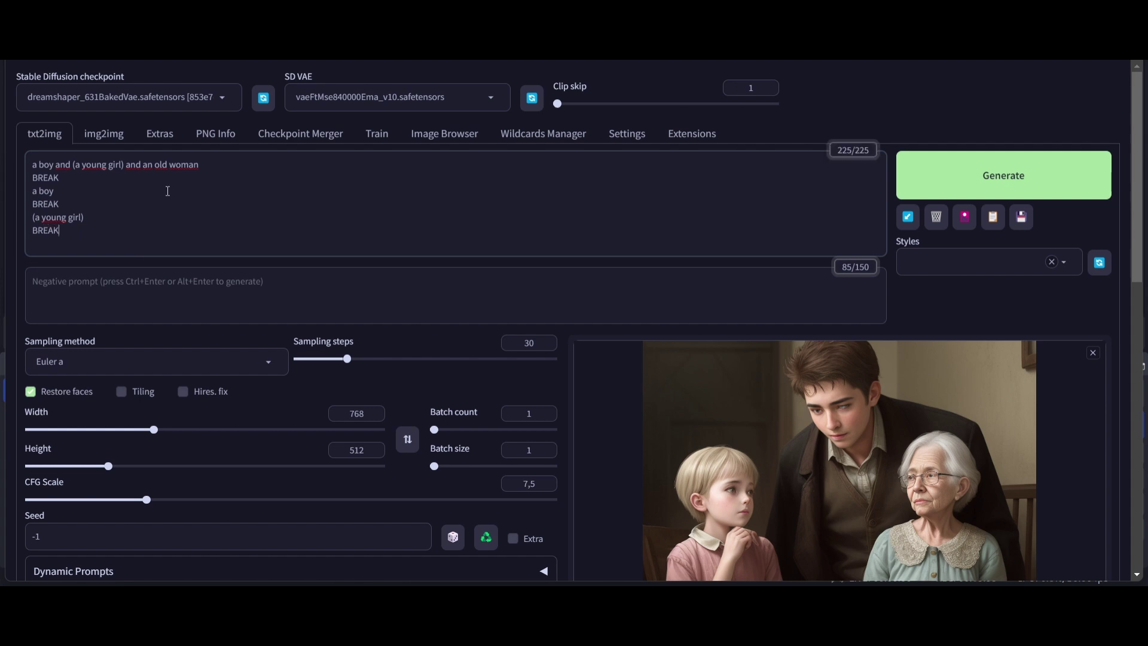
Copy "an old woman" from the common prompt onto a new line after the last BREAK as the third region's prompt.
drag(154, 167, 205, 165)
key(ctrl+c)
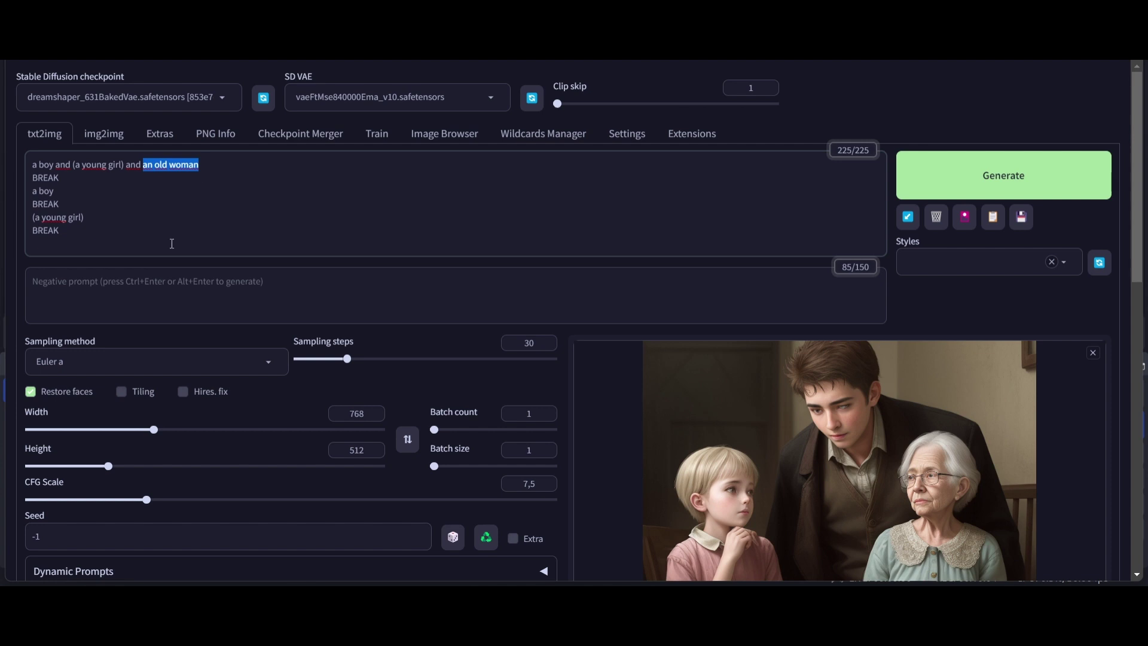
click(45, 243)
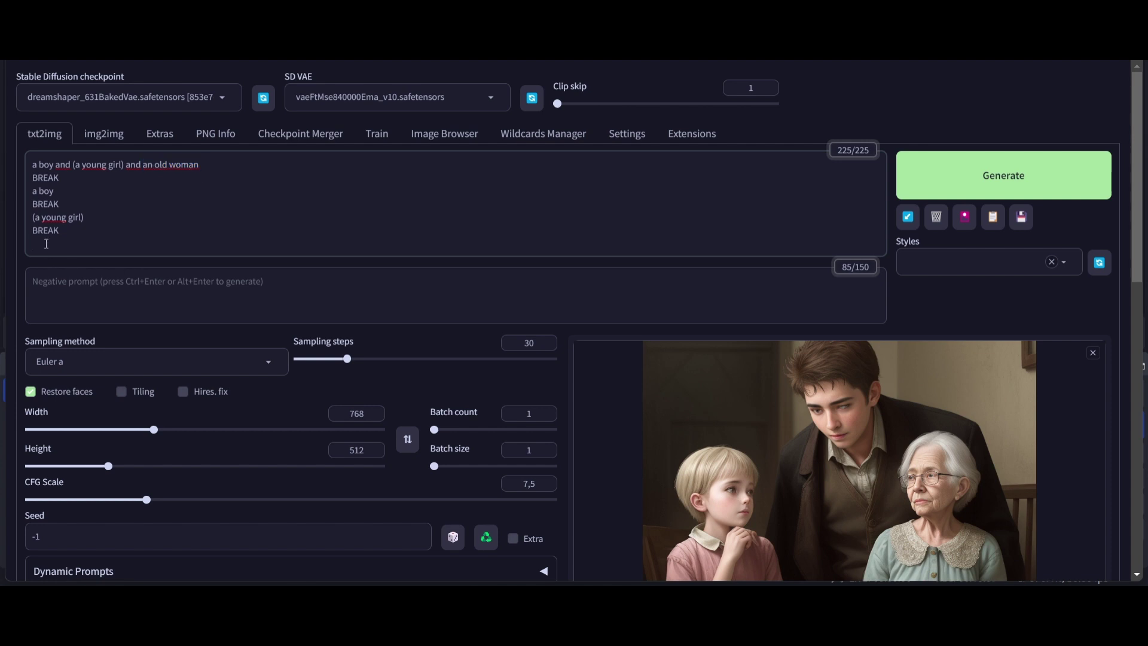
key(ctrl+v)
Compare each BREAK-separated prompt section with its column in the Regional Prompter's region preview and template.
scroll(98, 500, down, 9)
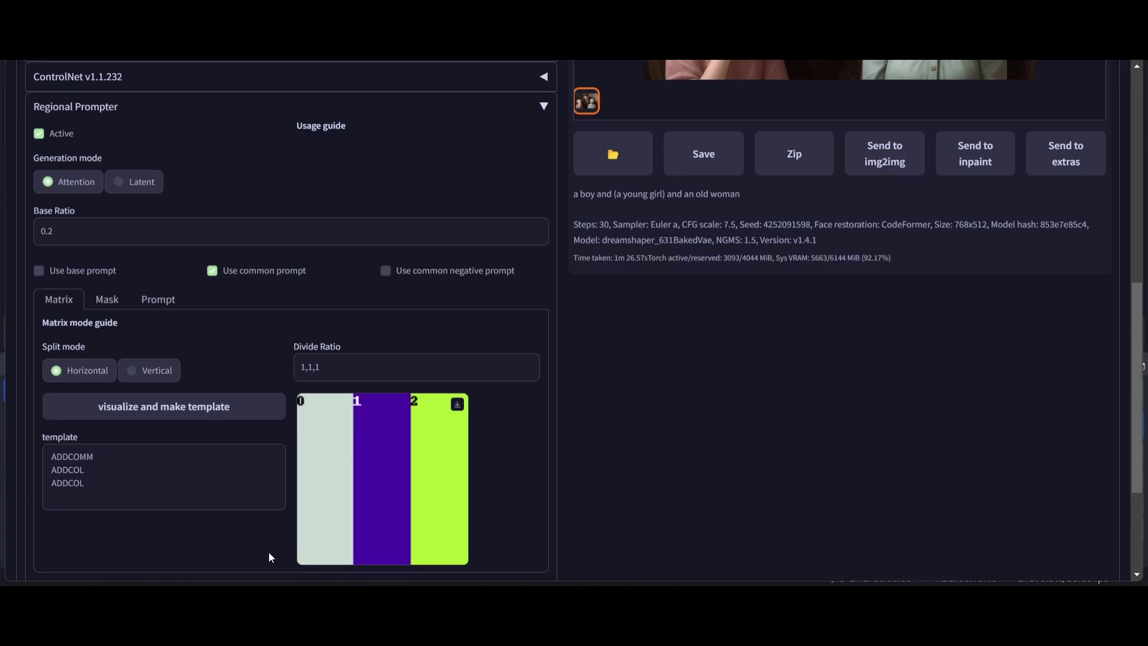
scroll(511, 484, up, 10)
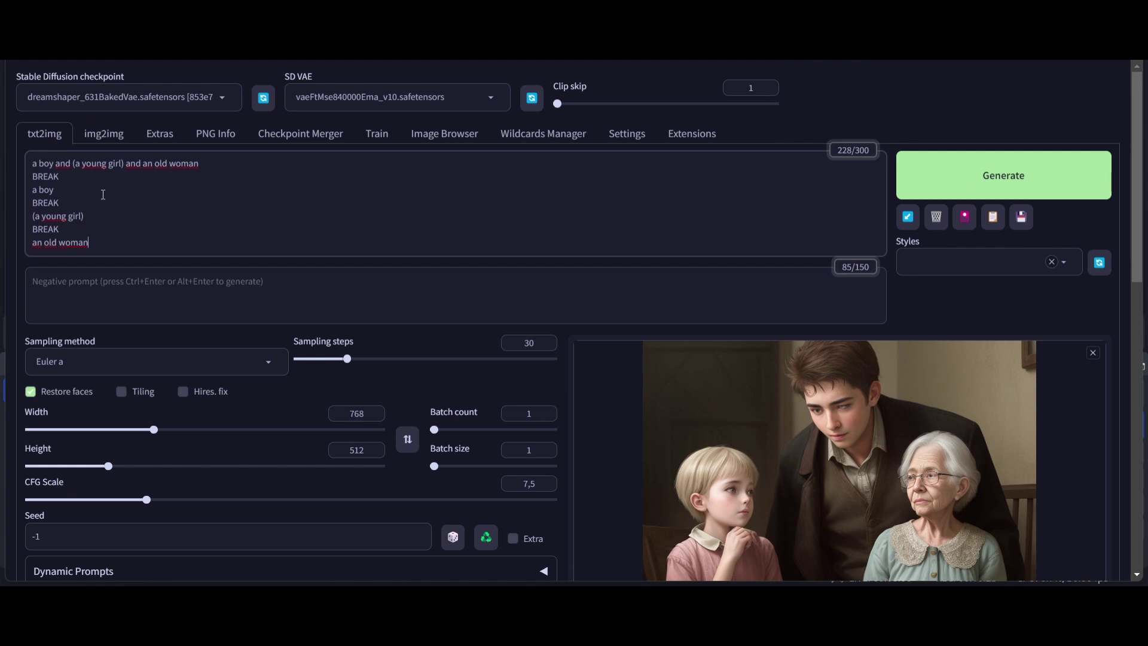
scroll(175, 328, down, 2)
scroll(179, 329, down, 8)
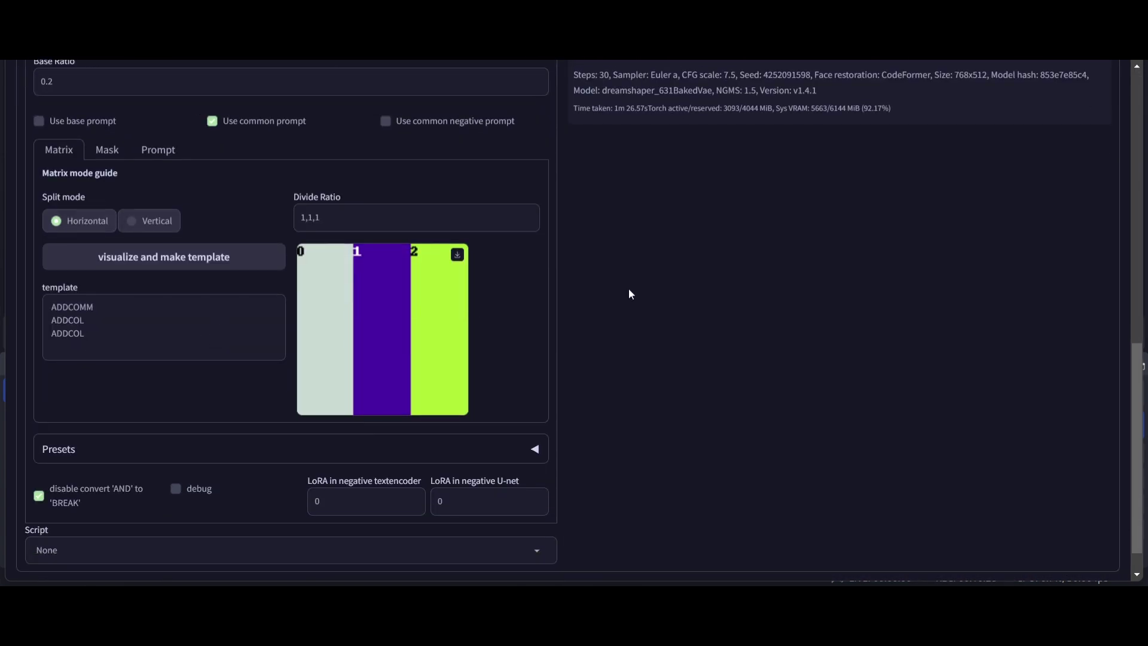
scroll(475, 302, up, 3)
scroll(776, 296, up, 3)
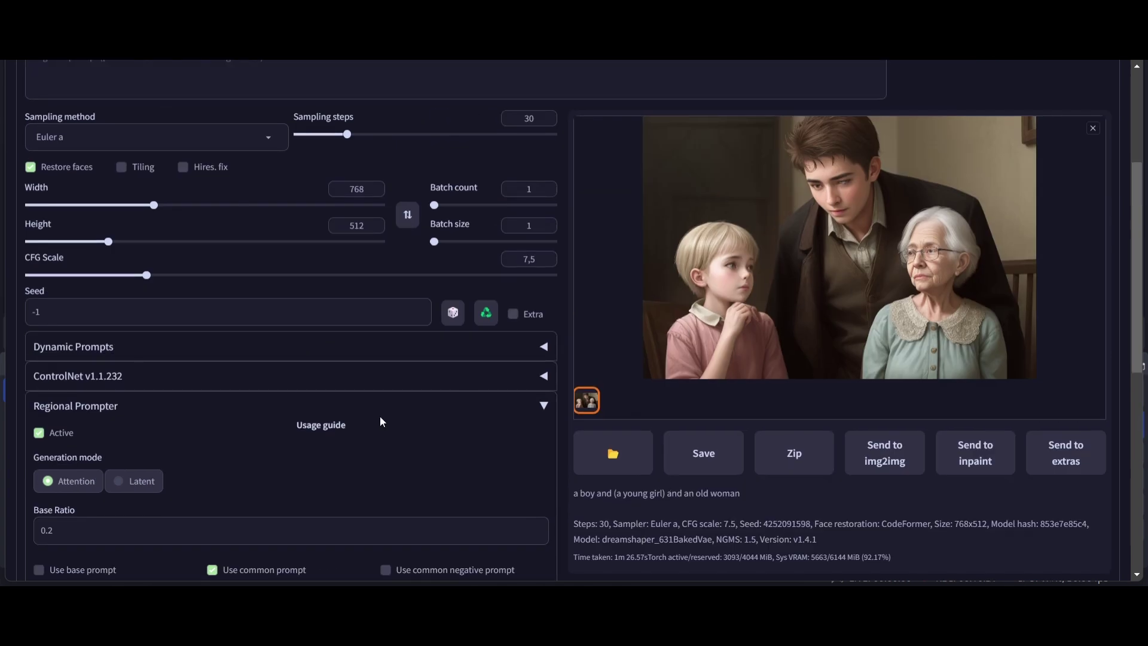
scroll(376, 418, down, 4)
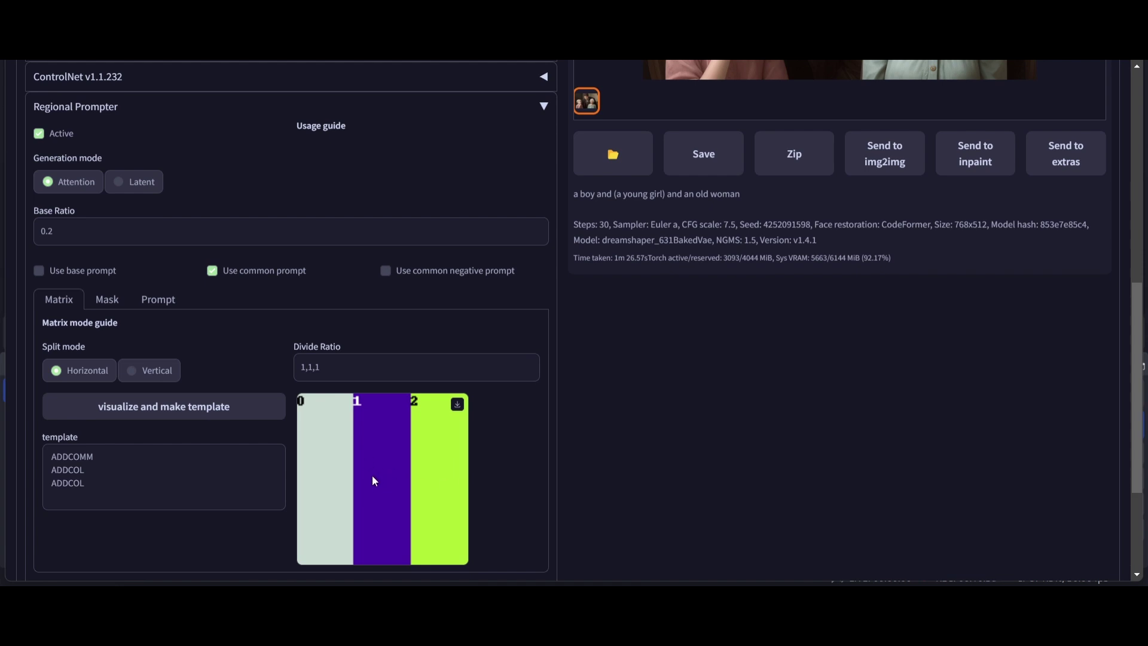
scroll(374, 473, up, 8)
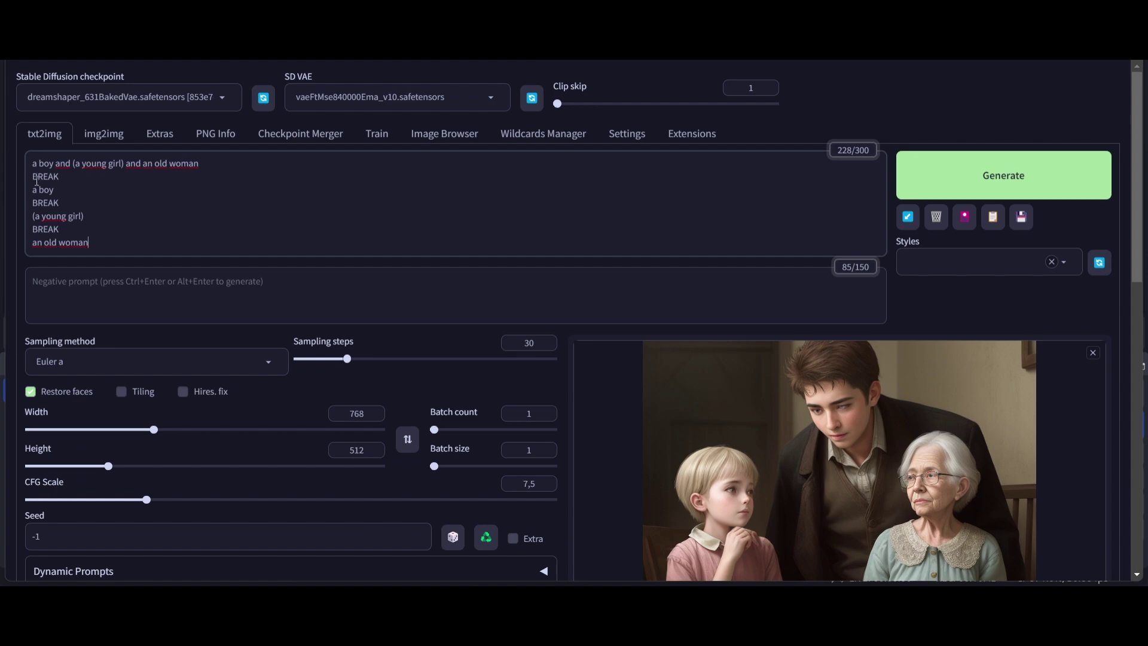
scroll(375, 468, down, 8)
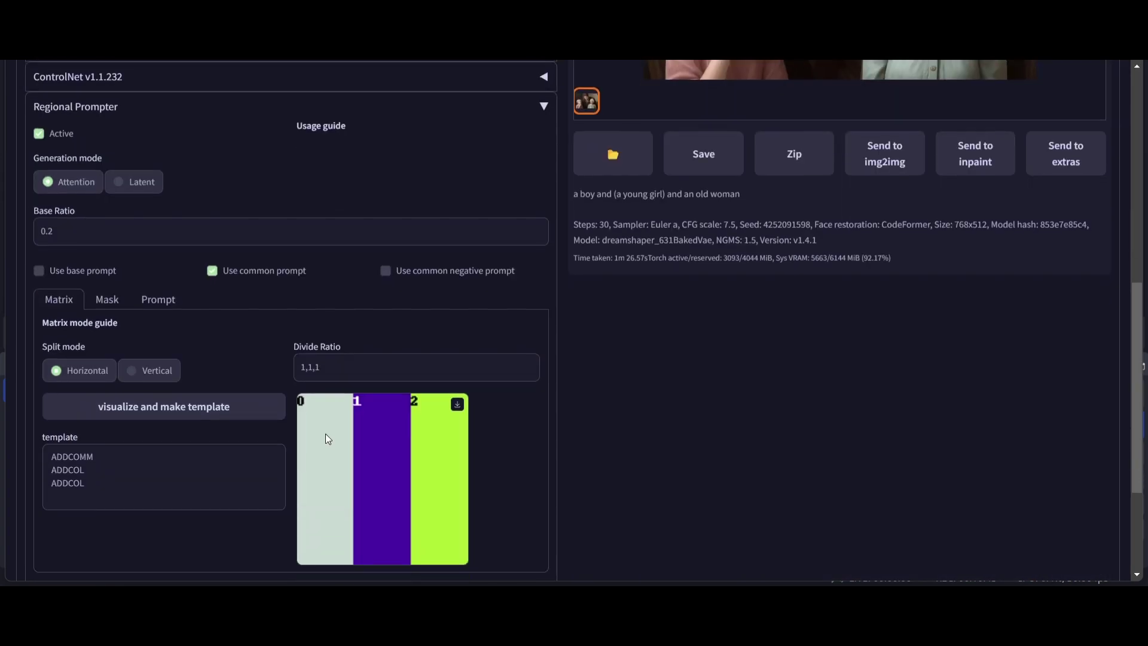
scroll(182, 265, up, 8)
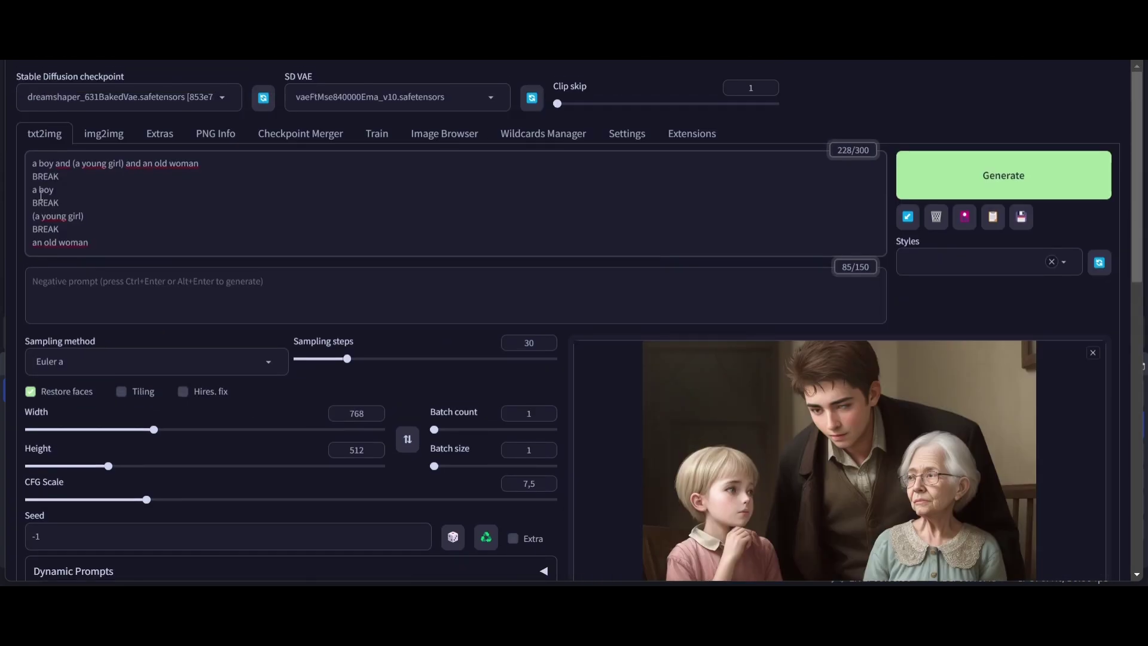
scroll(353, 529, down, 8)
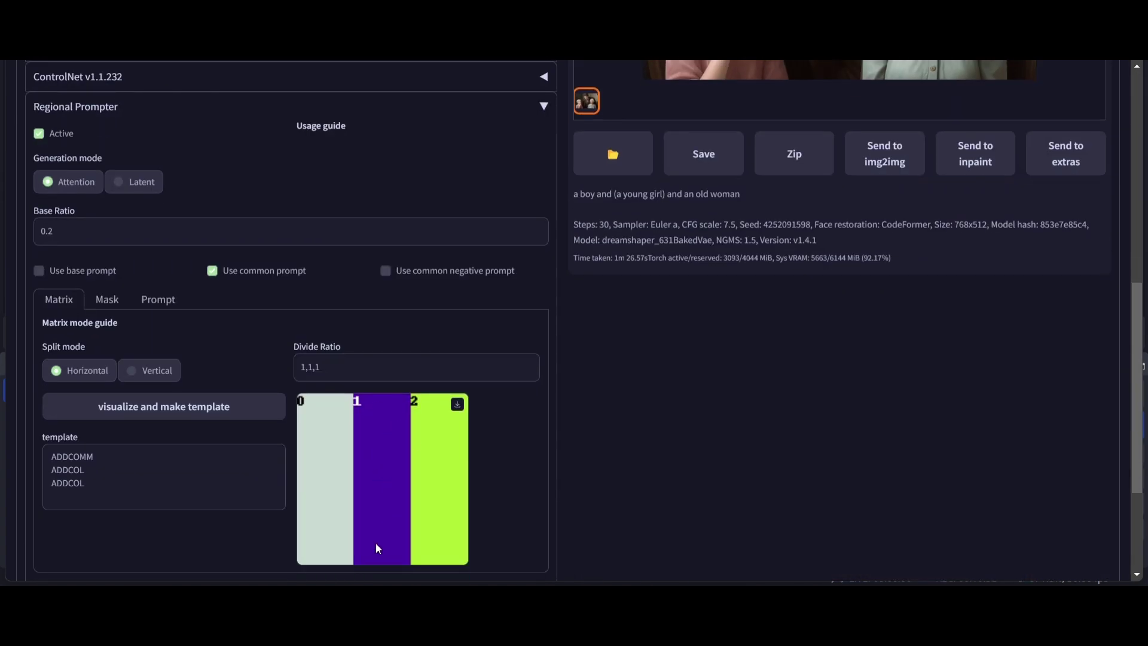
scroll(375, 543, up, 8)
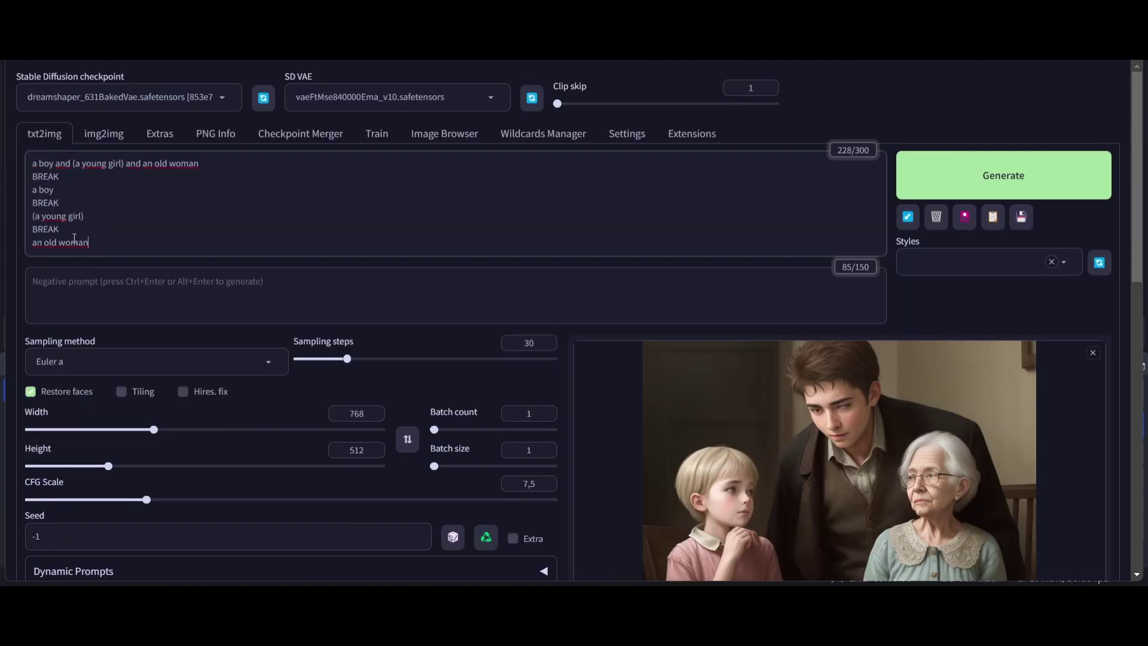
scroll(407, 428, down, 8)
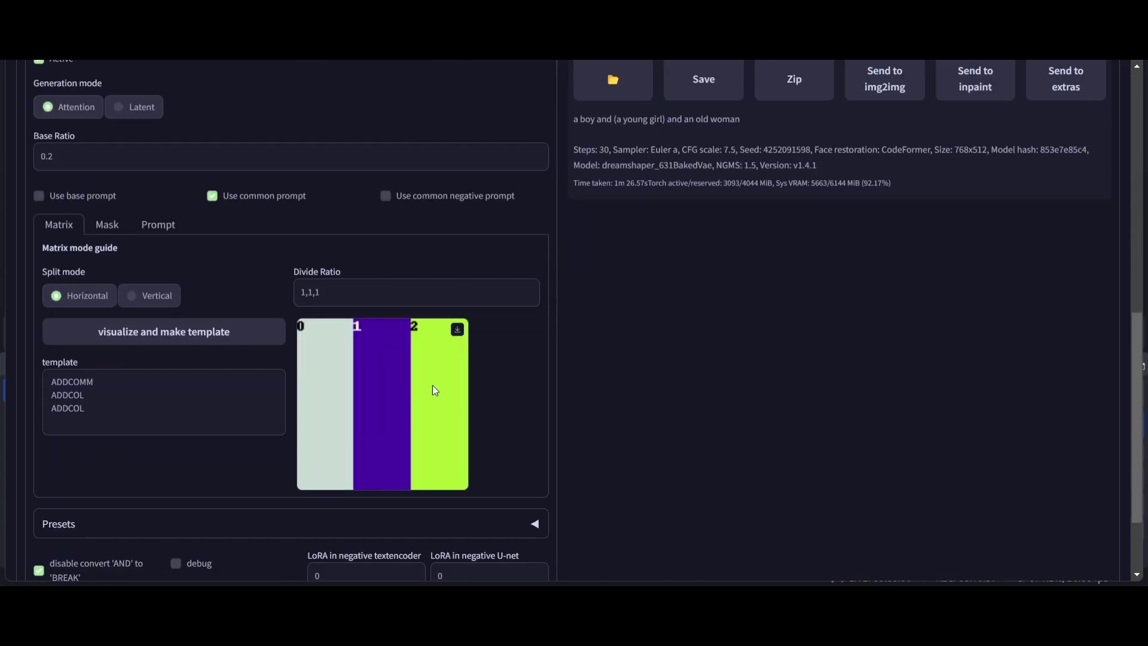
Generate the image from the regional prompt, inspect the result at full size and close the enlarged view.
scroll(429, 389, up, 8)
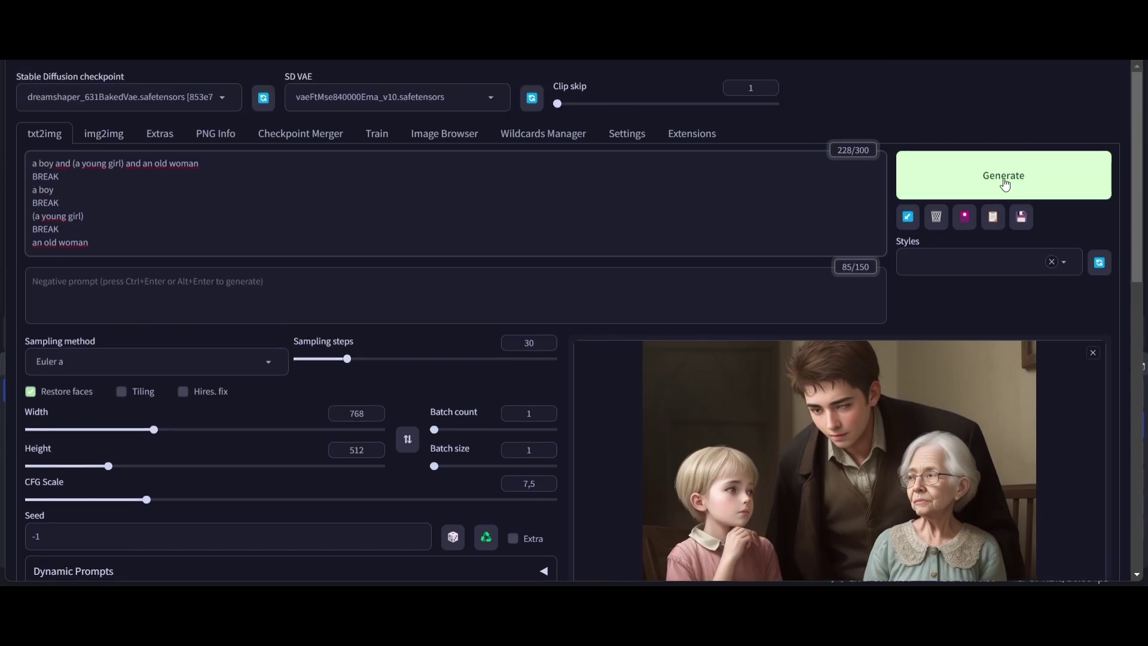
click(1005, 184)
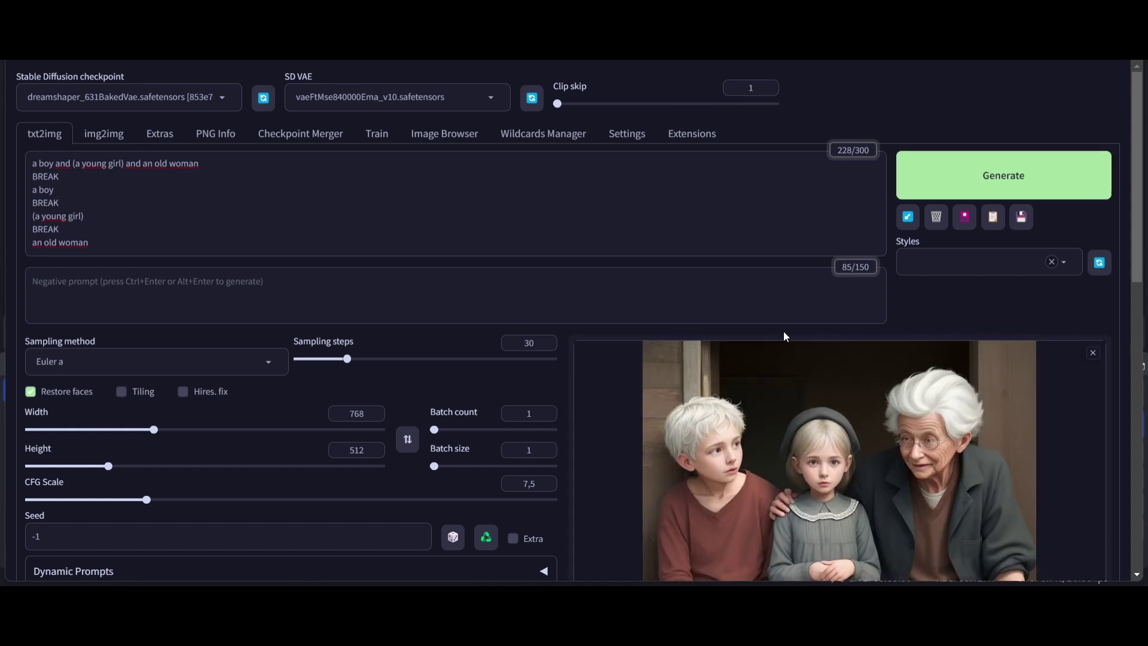
scroll(783, 347, down, 3)
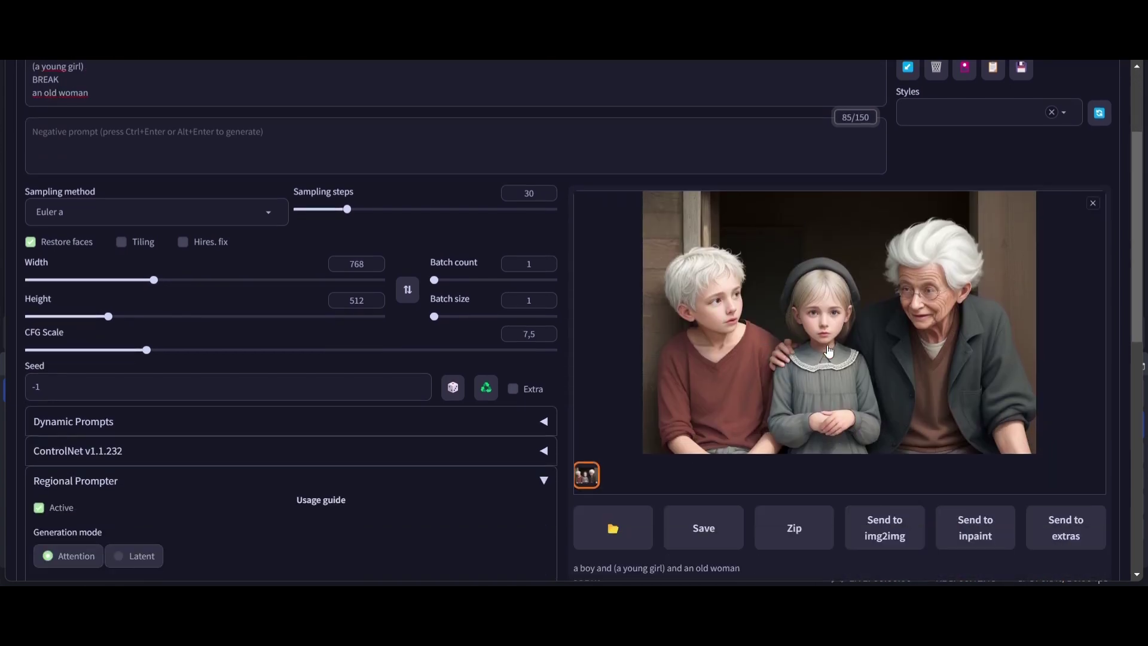
click(849, 345)
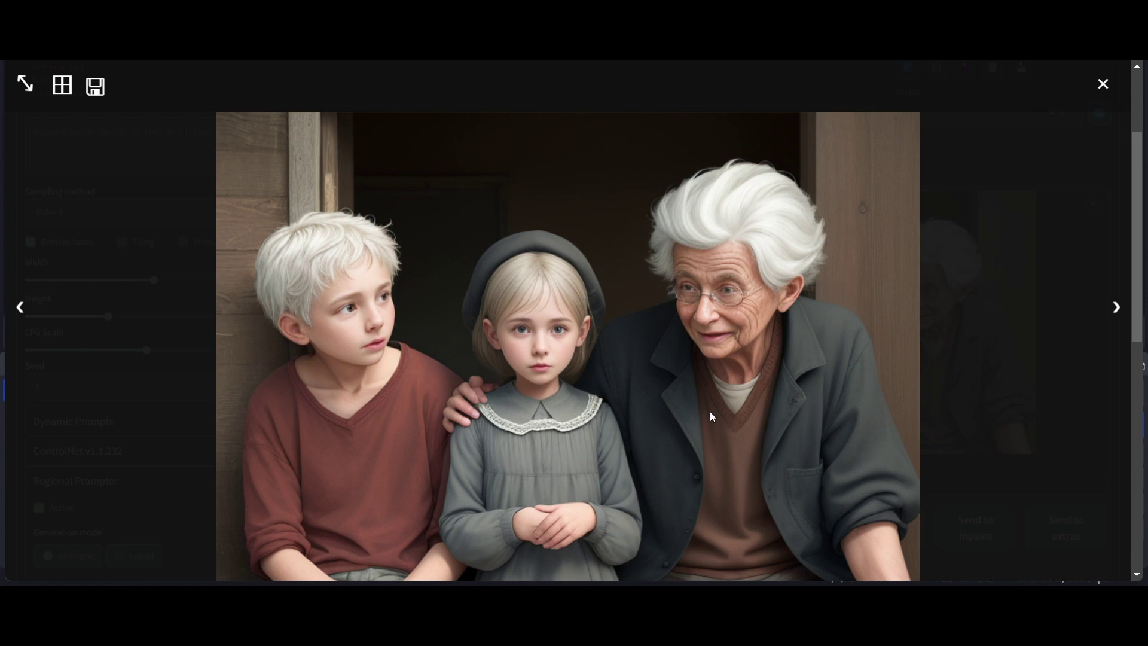
click(1103, 85)
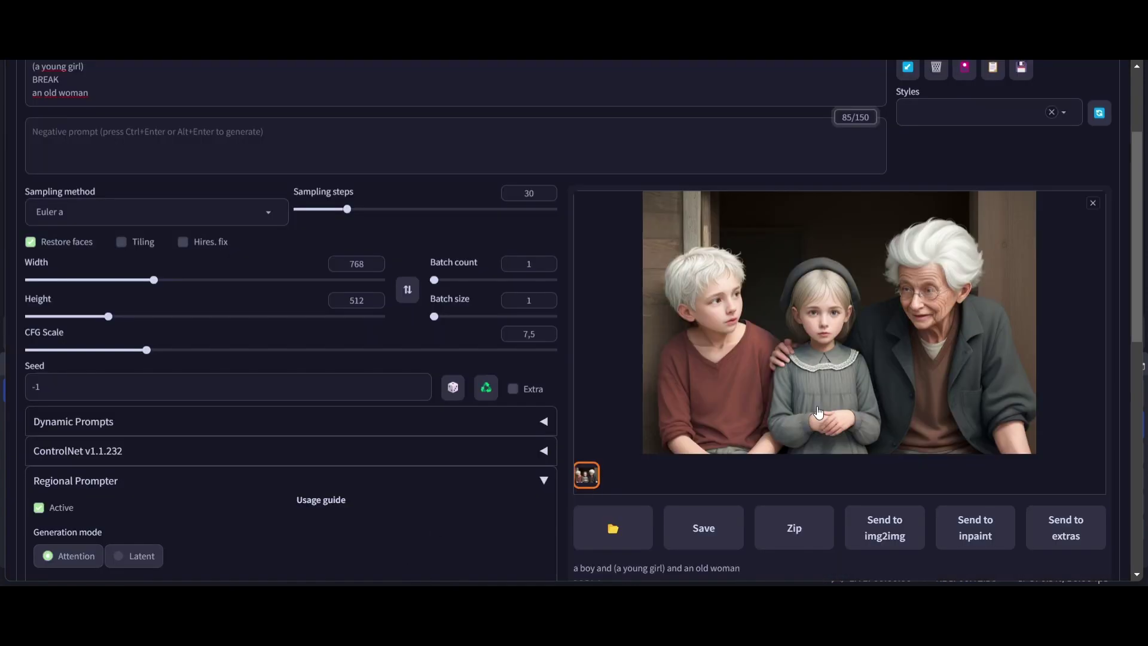
Extend the first region's prompt to "a boy with black hair" and the second to "(a young girl) with red hair".
scroll(818, 371, up, 1)
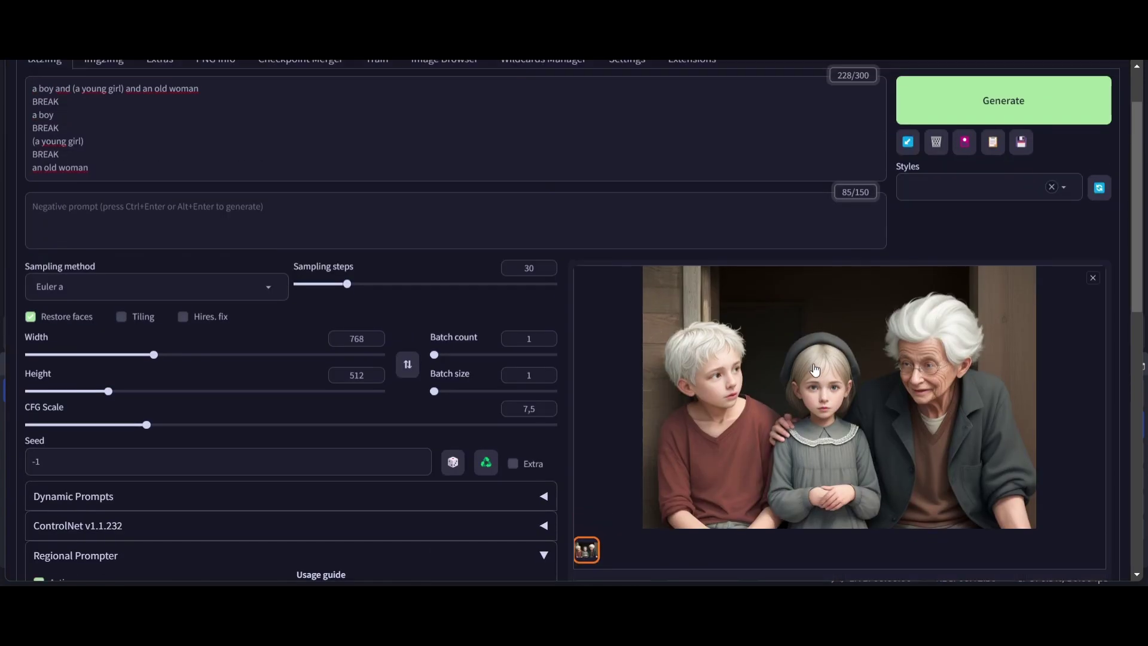
scroll(775, 372, up, 1)
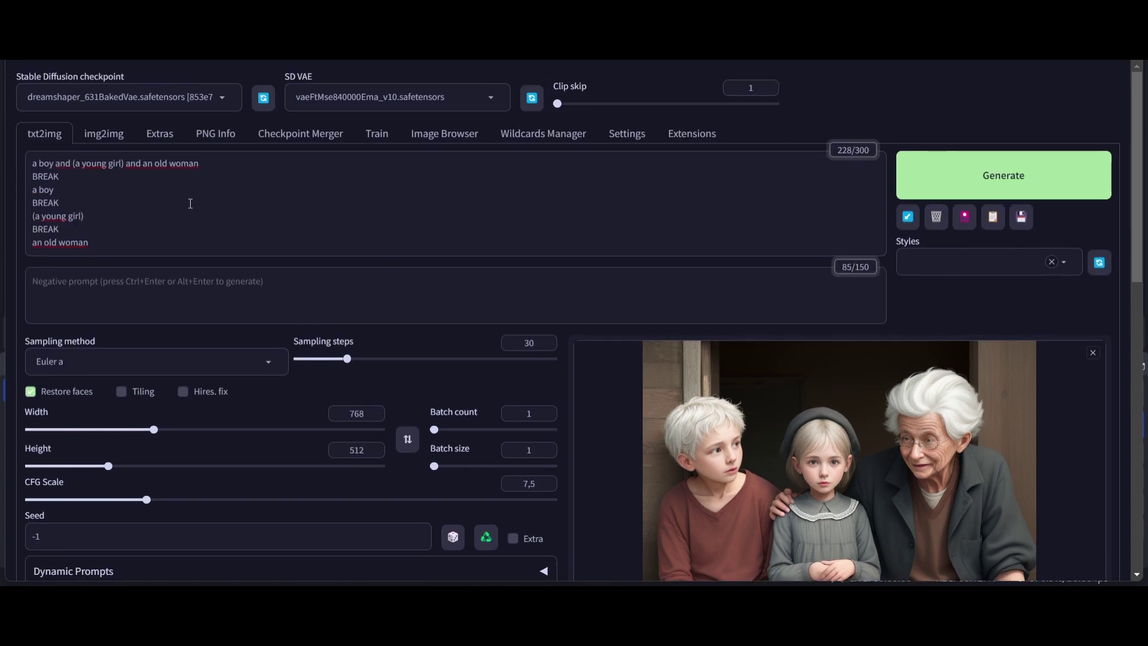
click(64, 190)
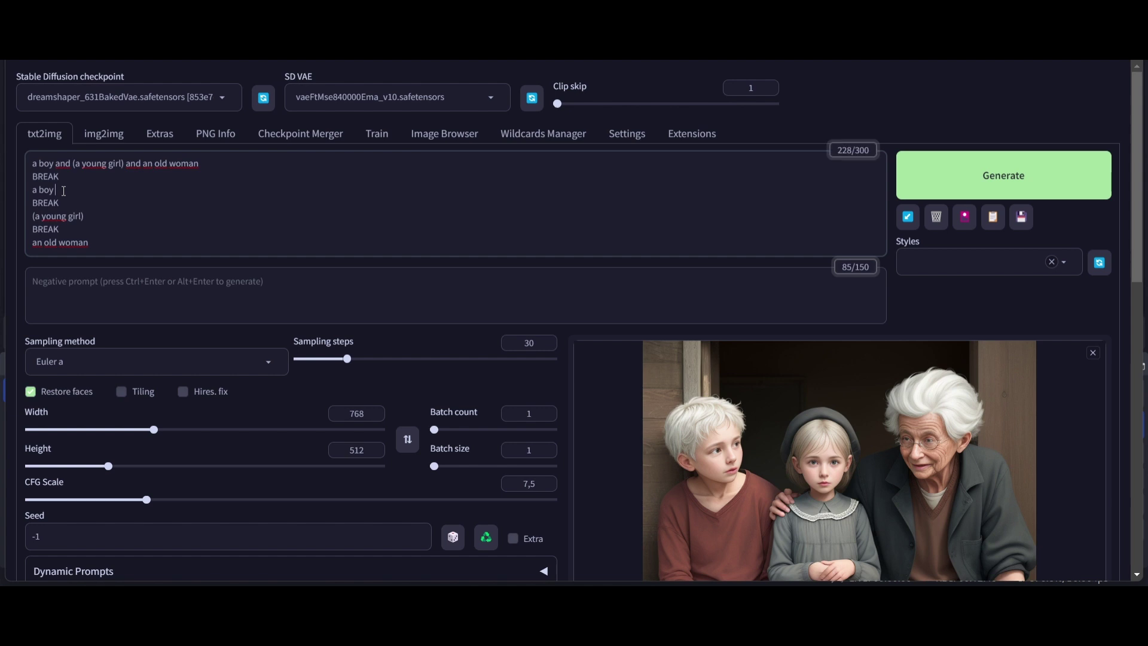
text(with bla)
text(ck hair BREAK (a young girl) )
text(with re)
text(d)
text( hair)
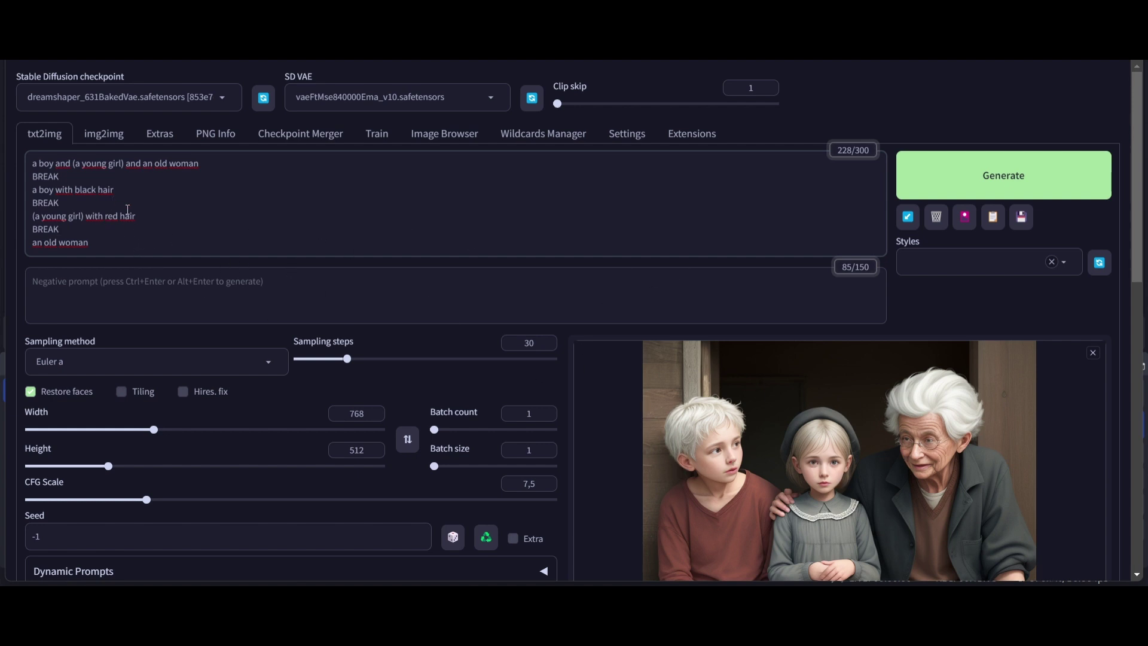
Generate the image with the hair colours and review the Regional Prompter's options, template and column preview while it renders.
click(984, 179)
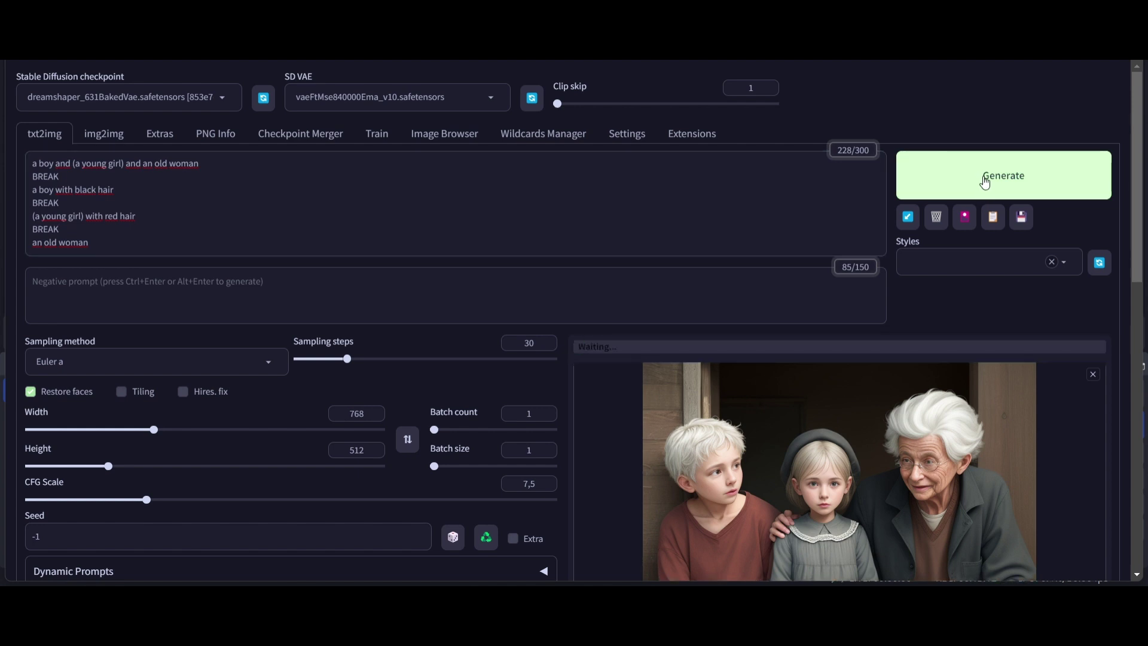
scroll(751, 400, down, 2)
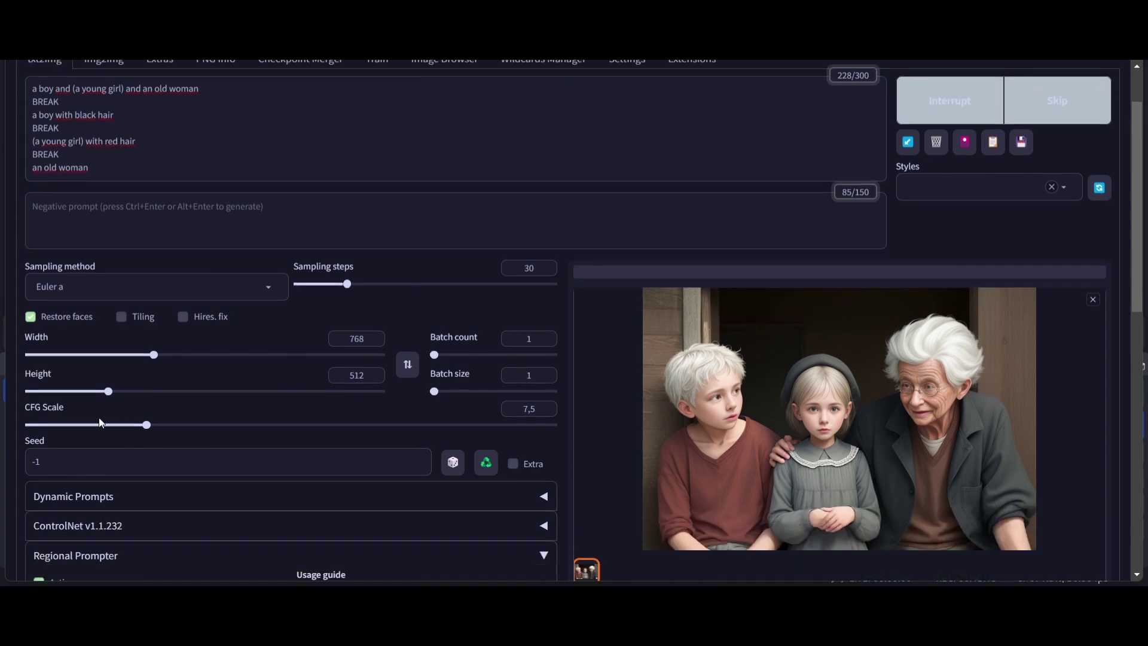
scroll(90, 426, down, 5)
scroll(91, 425, down, 6)
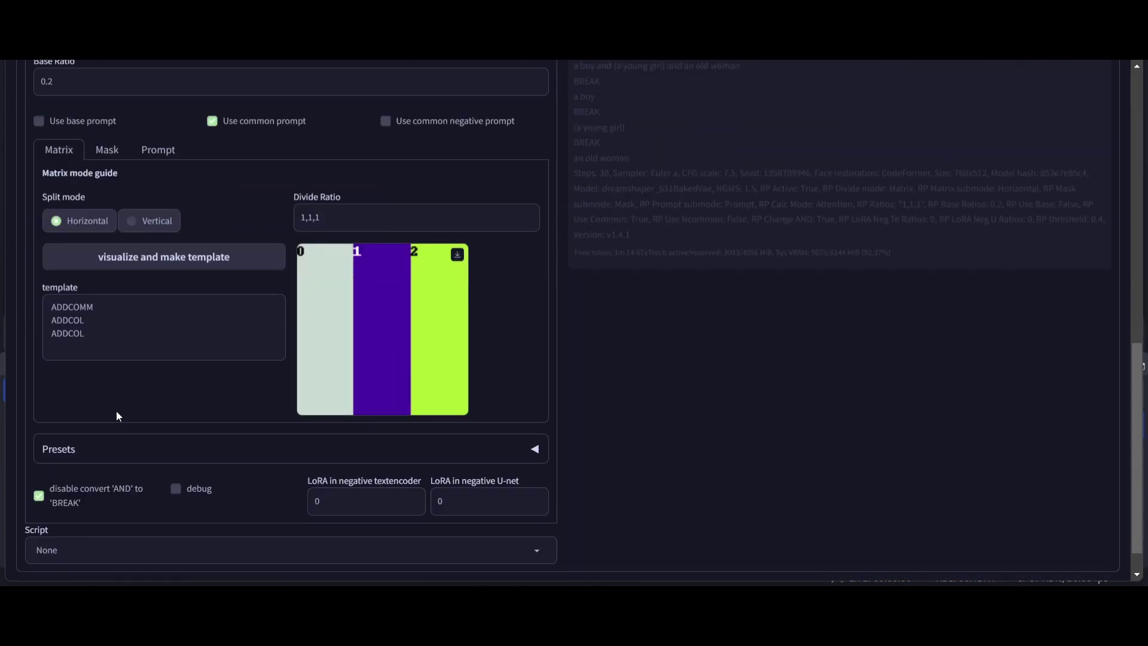
scroll(138, 389, up, 3)
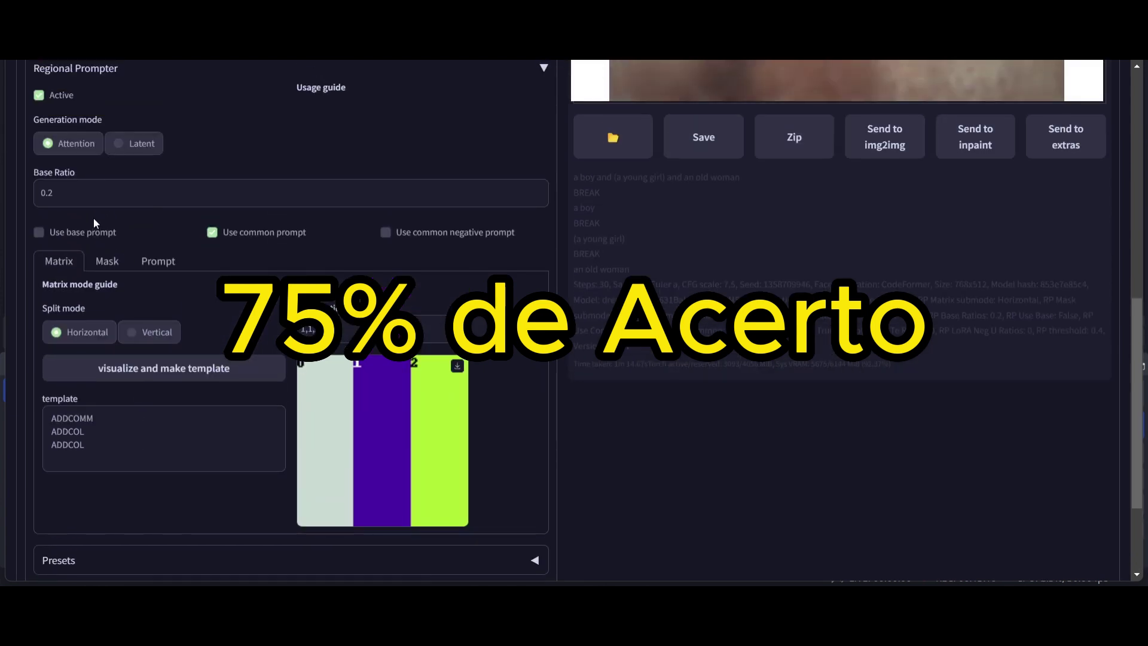
scroll(142, 316, up, 1)
scroll(142, 317, up, 2)
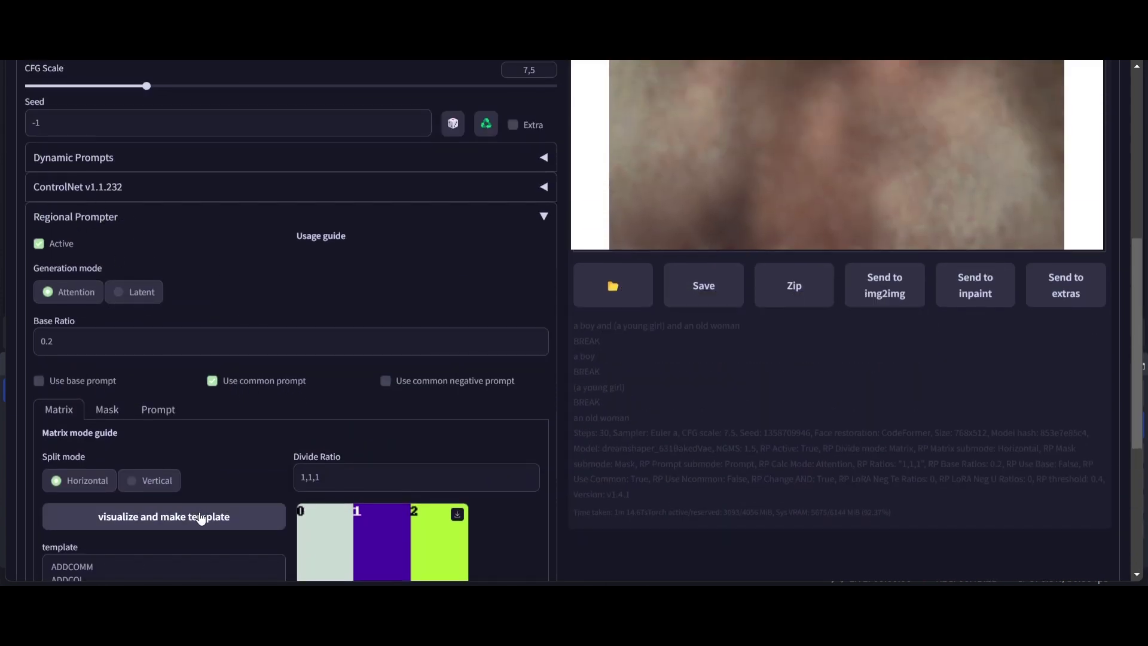
scroll(203, 519, down, 3)
scroll(284, 428, down, 1)
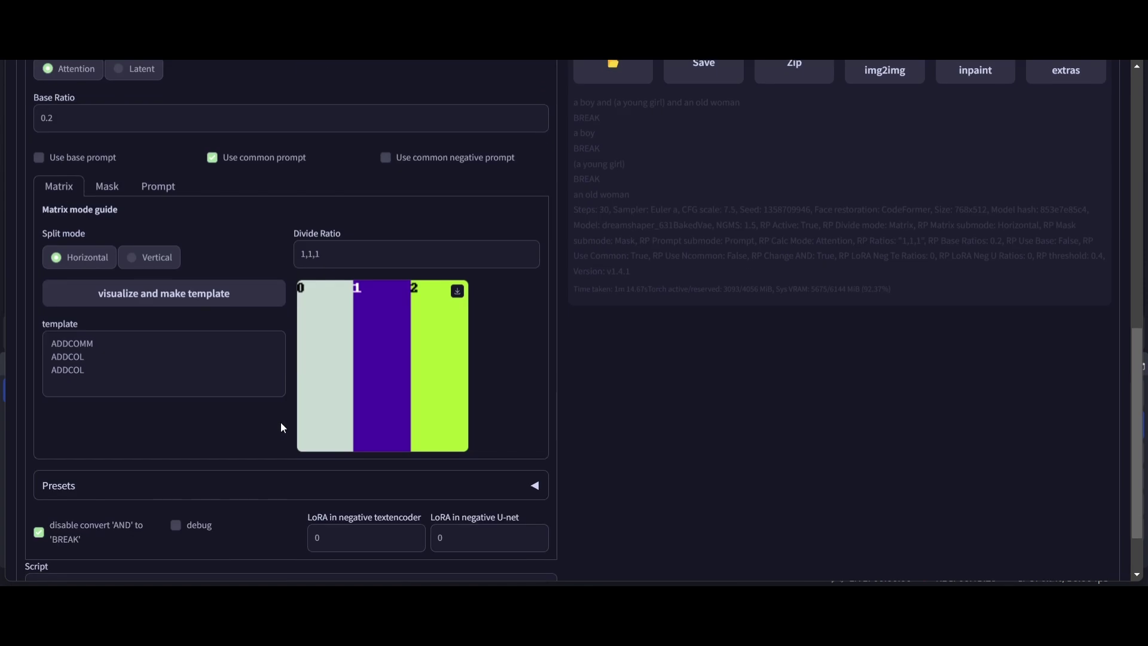
scroll(282, 428, up, 5)
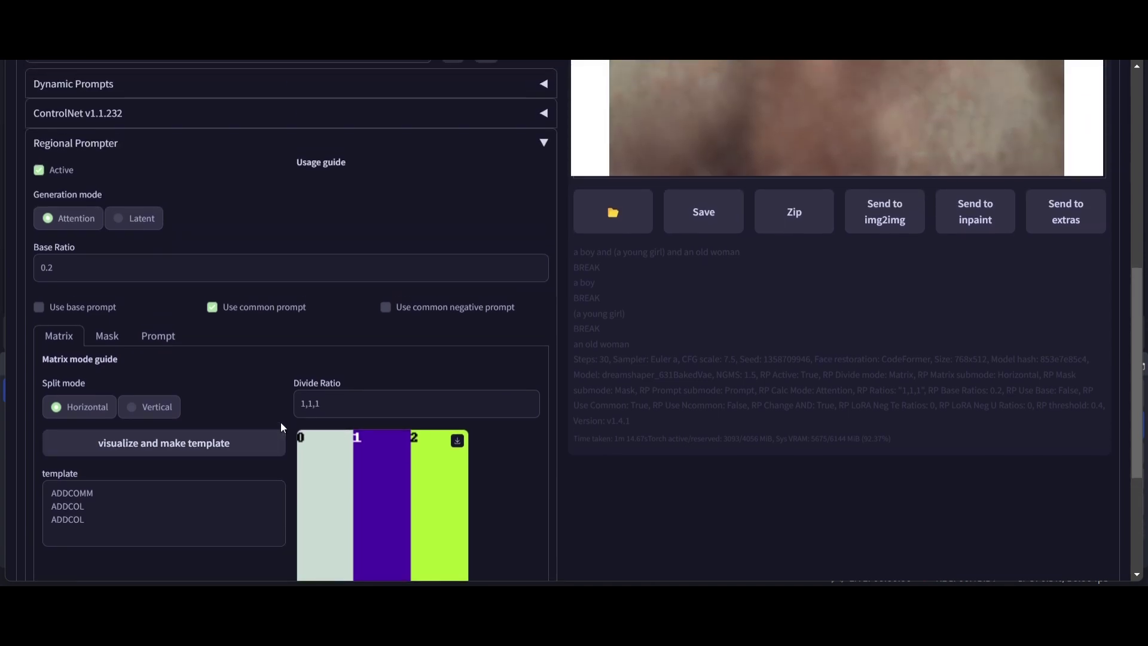
scroll(281, 421, up, 4)
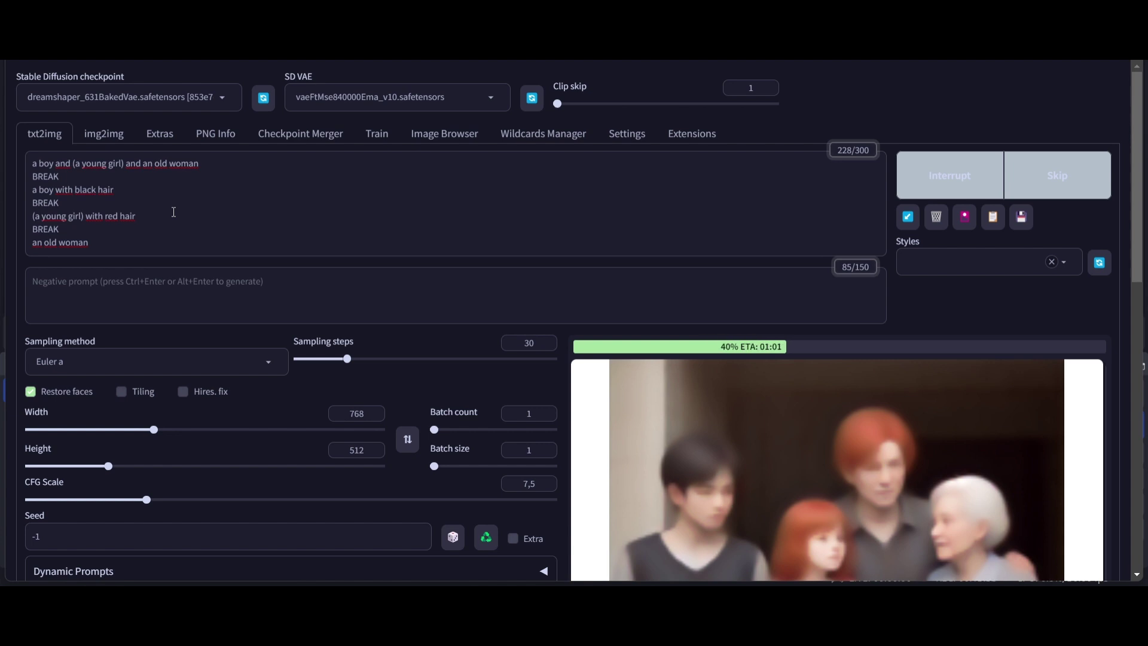
Compare the characters in the generated image with the hair descriptions in the BREAK-separated region prompts.
scroll(341, 408, down, 3)
scroll(331, 391, up, 3)
scroll(454, 329, down, 3)
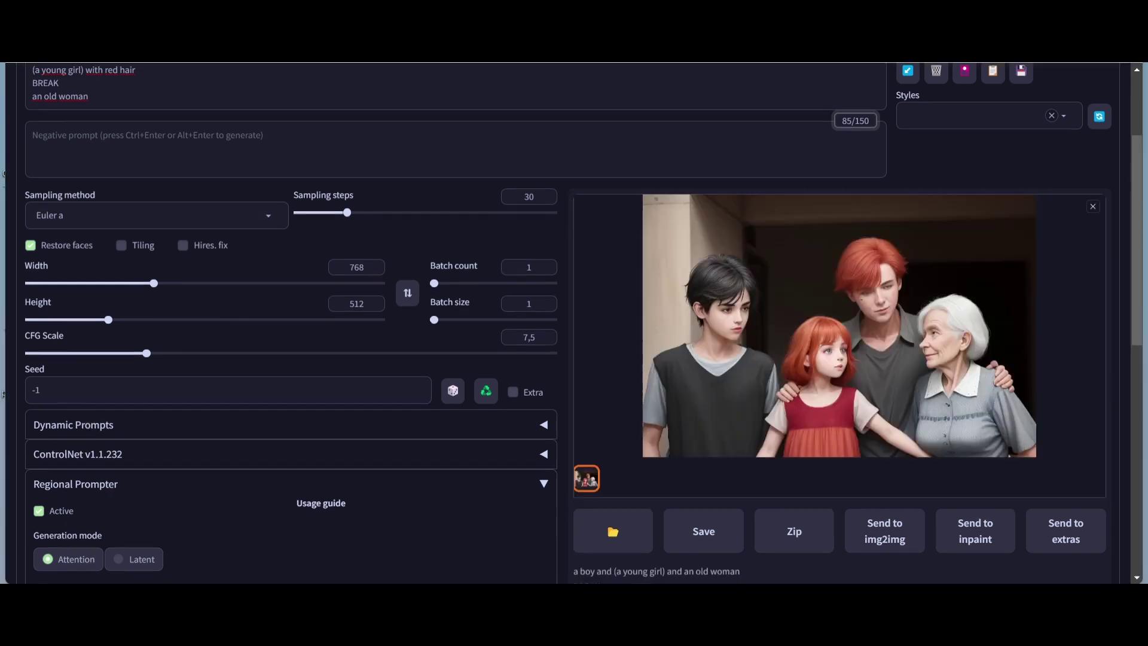
mouse_move(831, 598)
scroll(162, 164, up, 3)
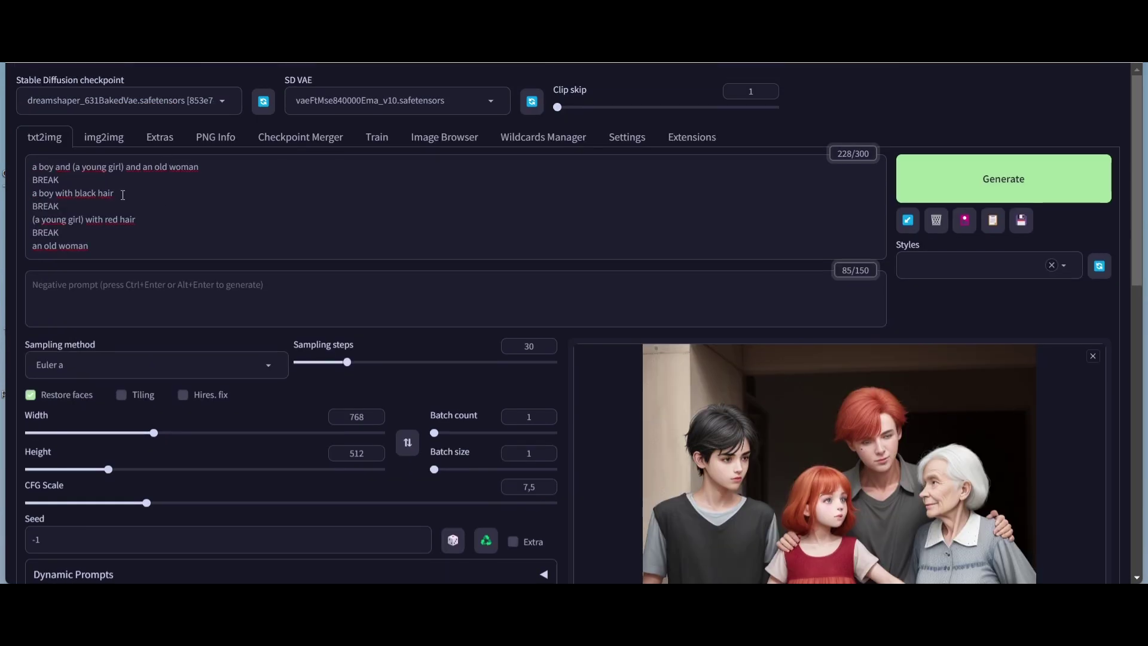
scroll(700, 431, down, 2)
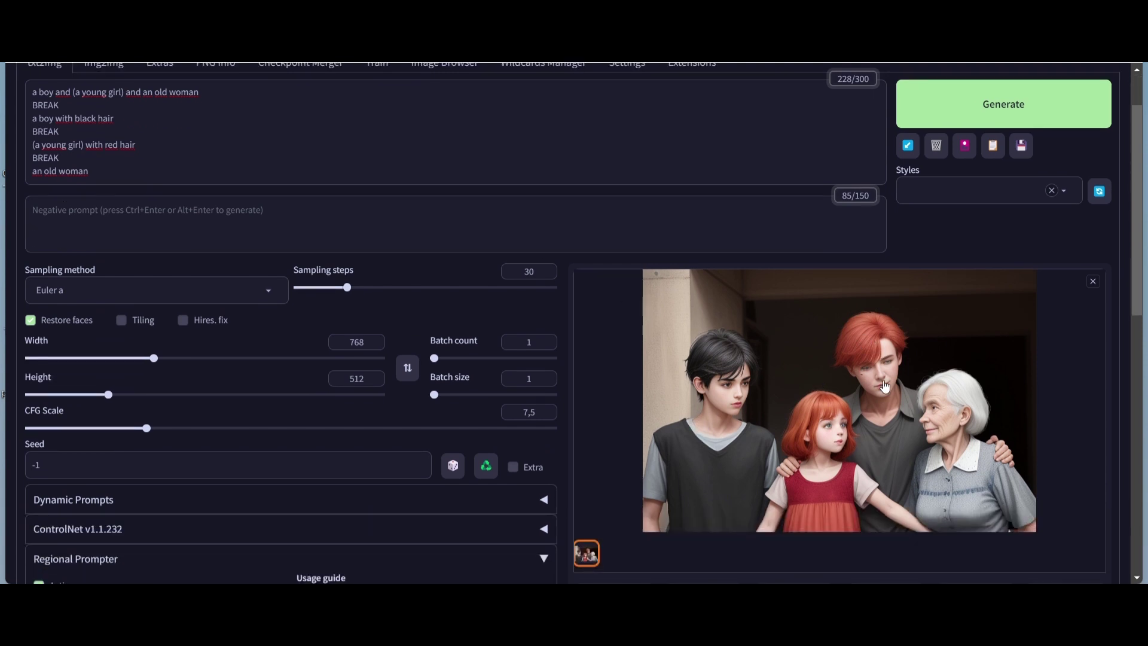
scroll(812, 396, down, 1)
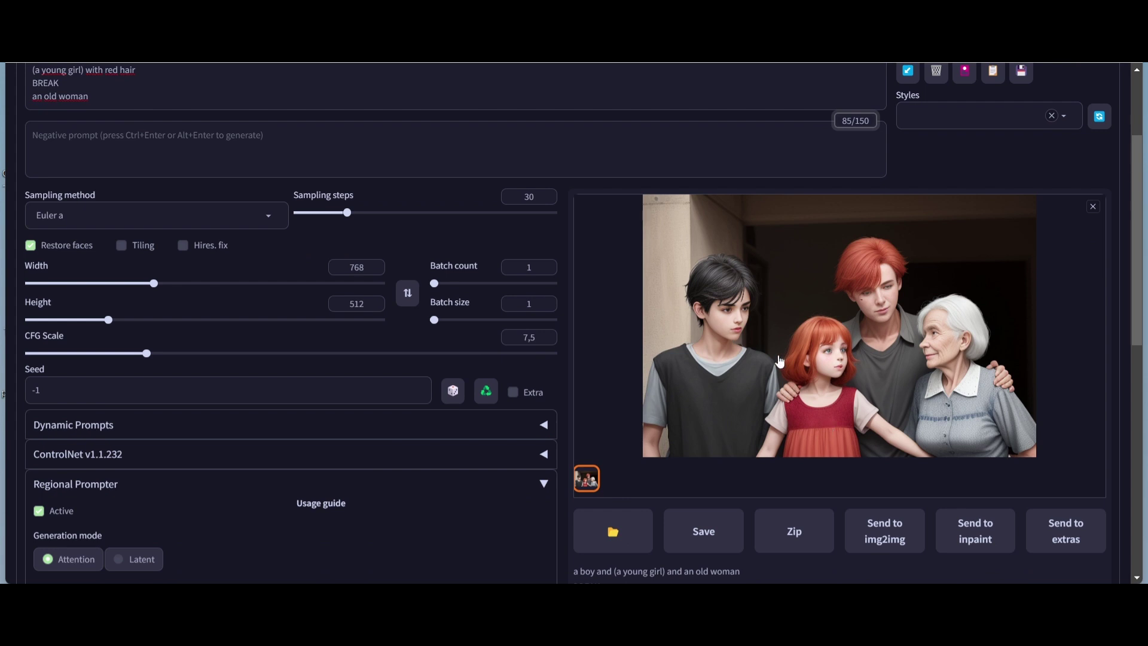
scroll(780, 361, up, 1)
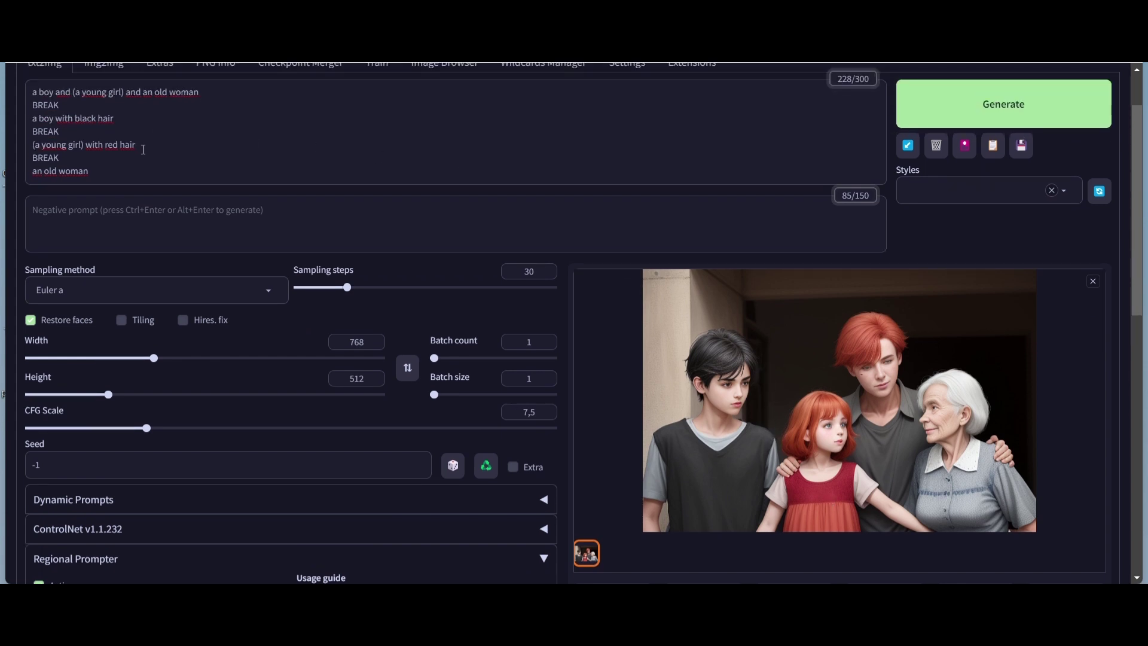
Move "with red hair" inside the parentheses of the second region's prompt, making it "(a young girl with red hair)".
drag(86, 145, 138, 148)
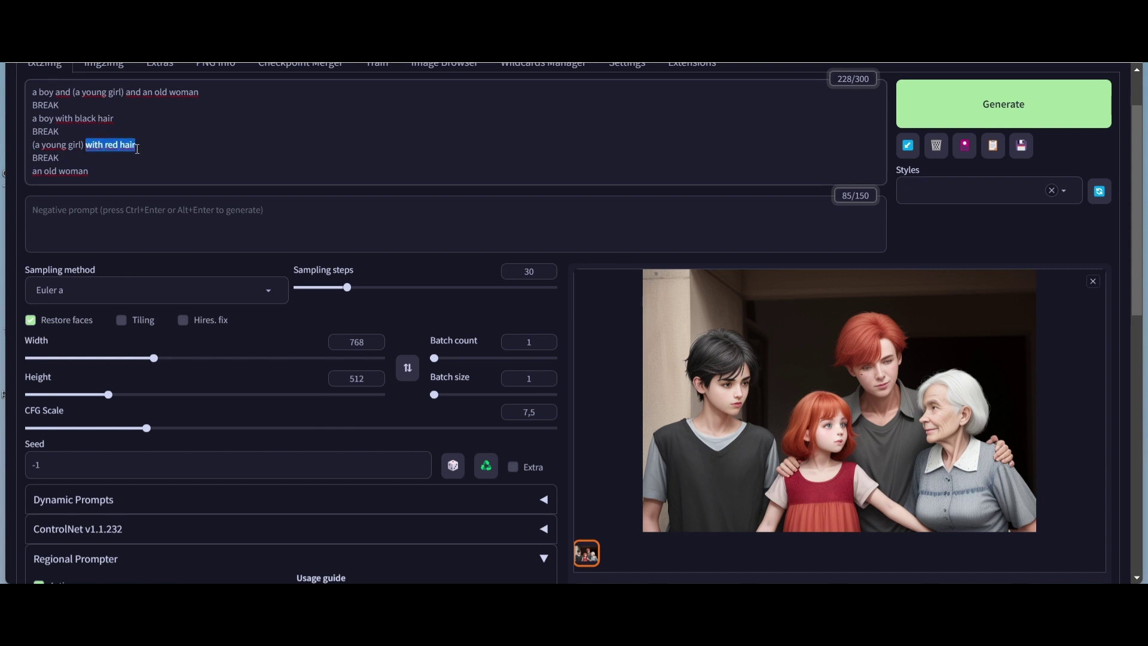
key(BackSpace)
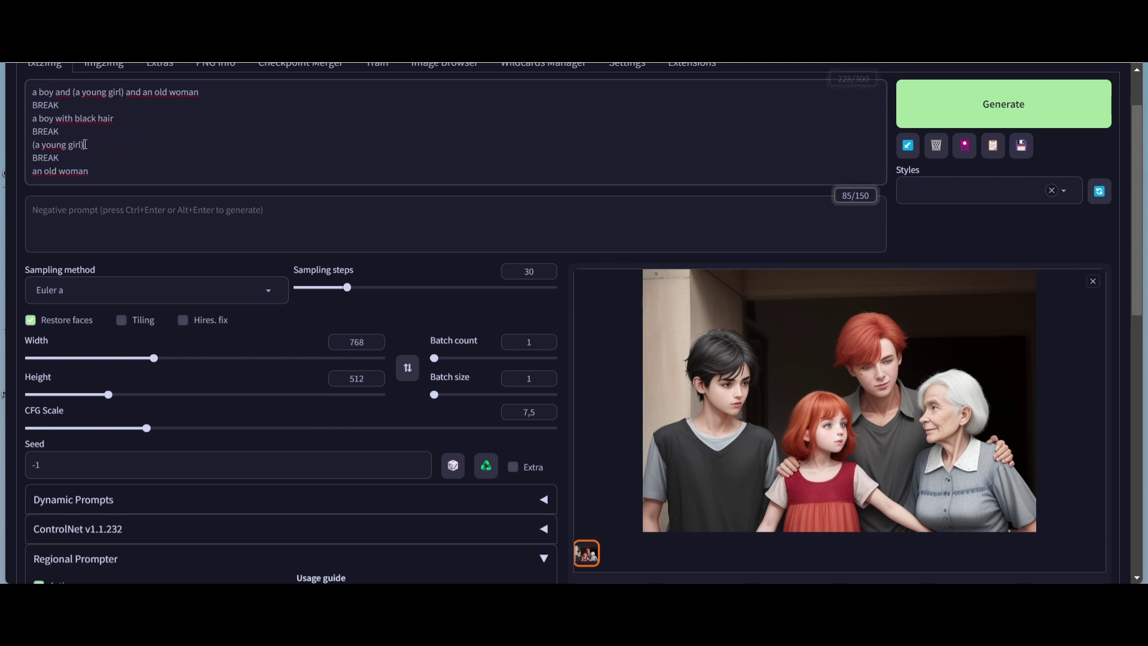
key(BackSpace)
key(ctrl+z)
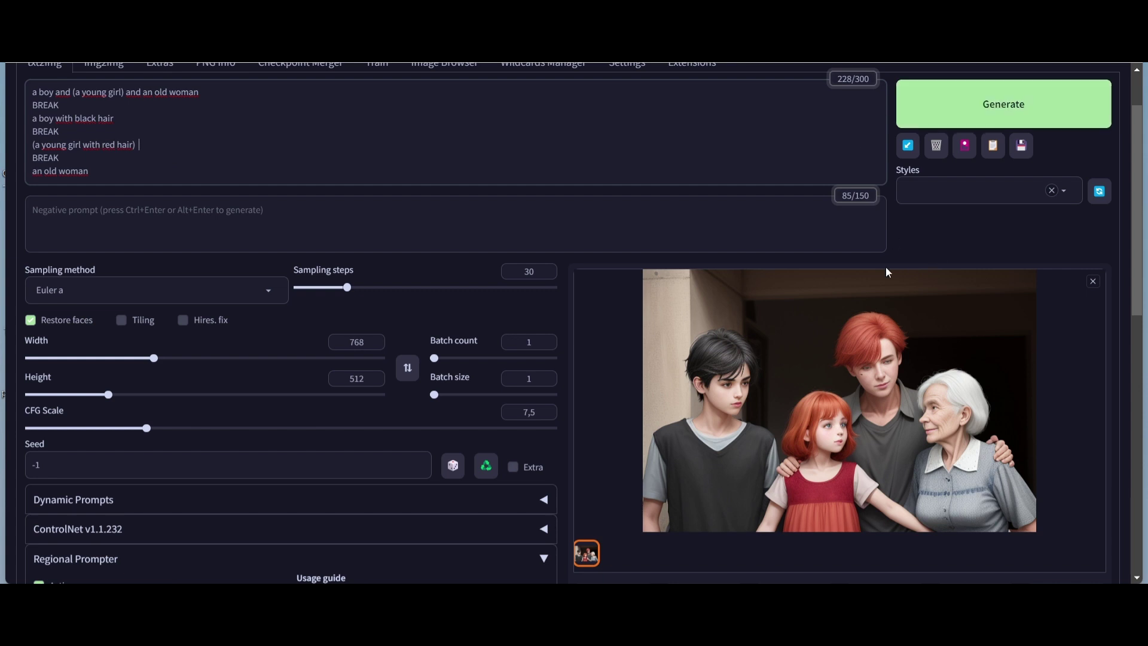
Generate the image from the revised prompt, inspect the result at full size and close the enlarged view.
click(1008, 99)
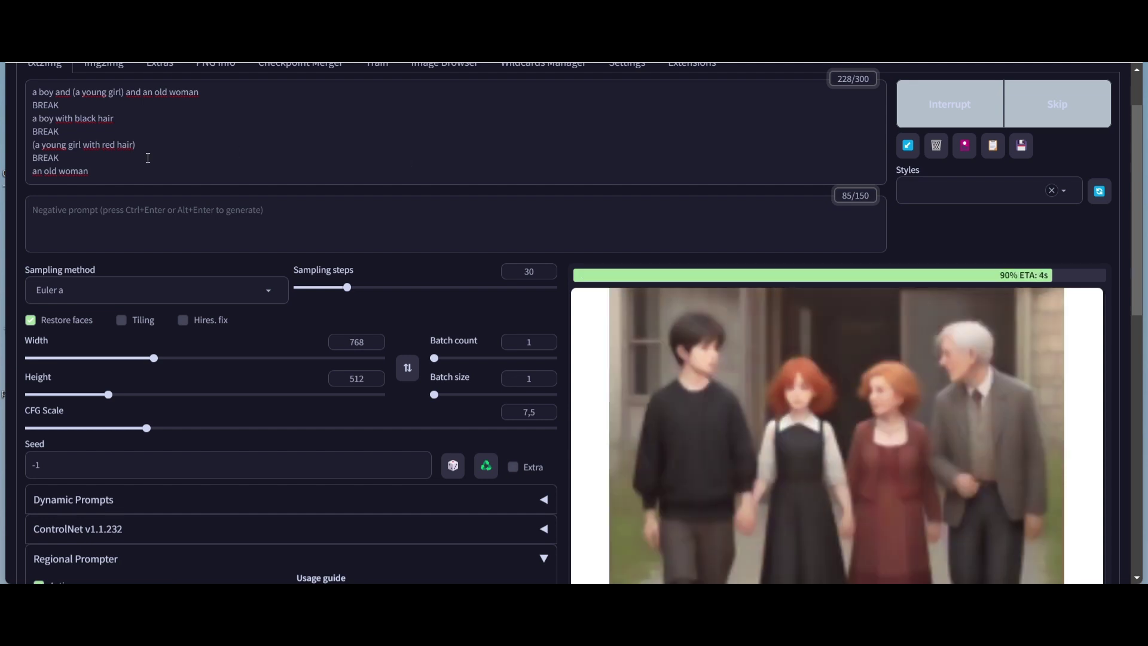
click(863, 435)
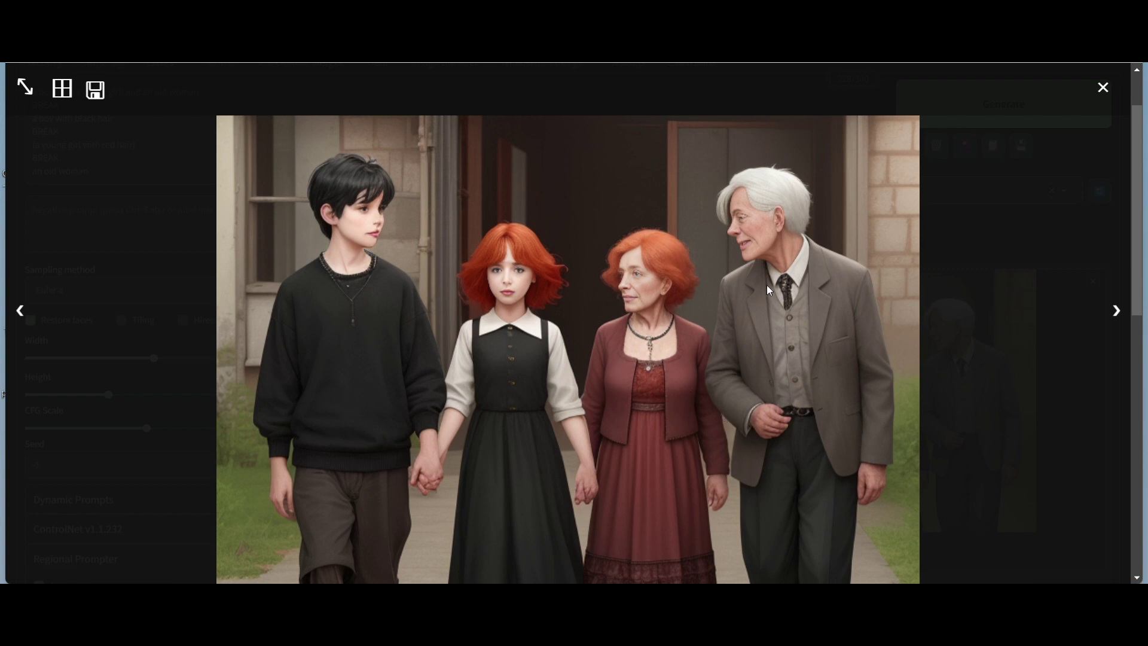
click(1100, 94)
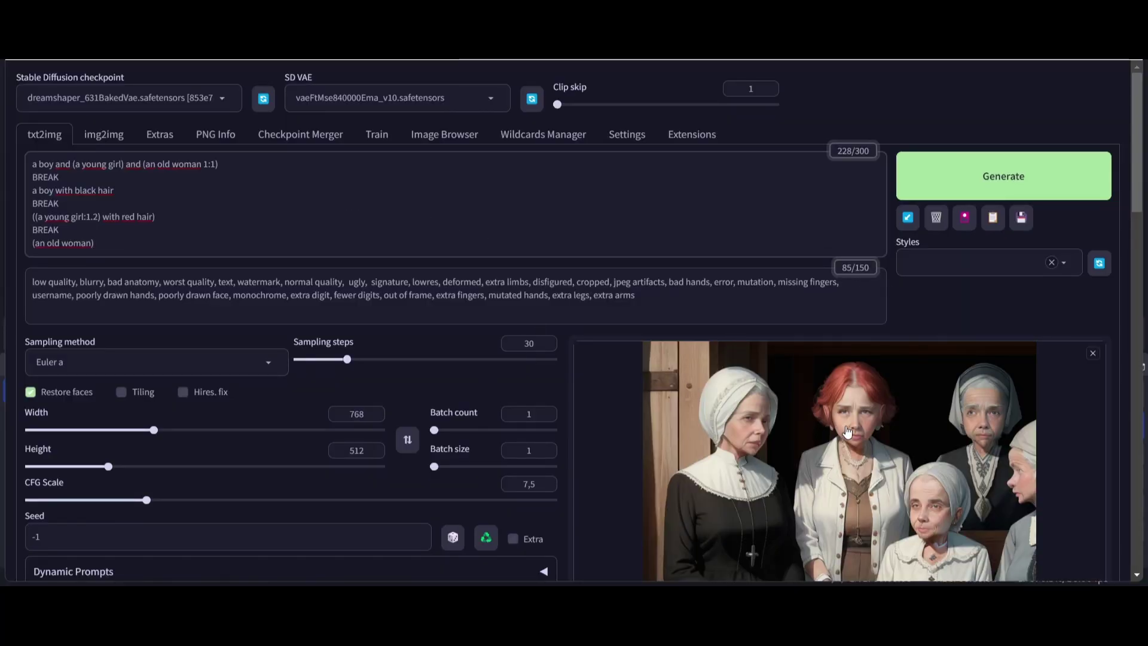
Set the control type of ControlNet Unit 0 to OpenPose for the three-person reference image.
scroll(822, 398, down, 3)
scroll(828, 308, up, 3)
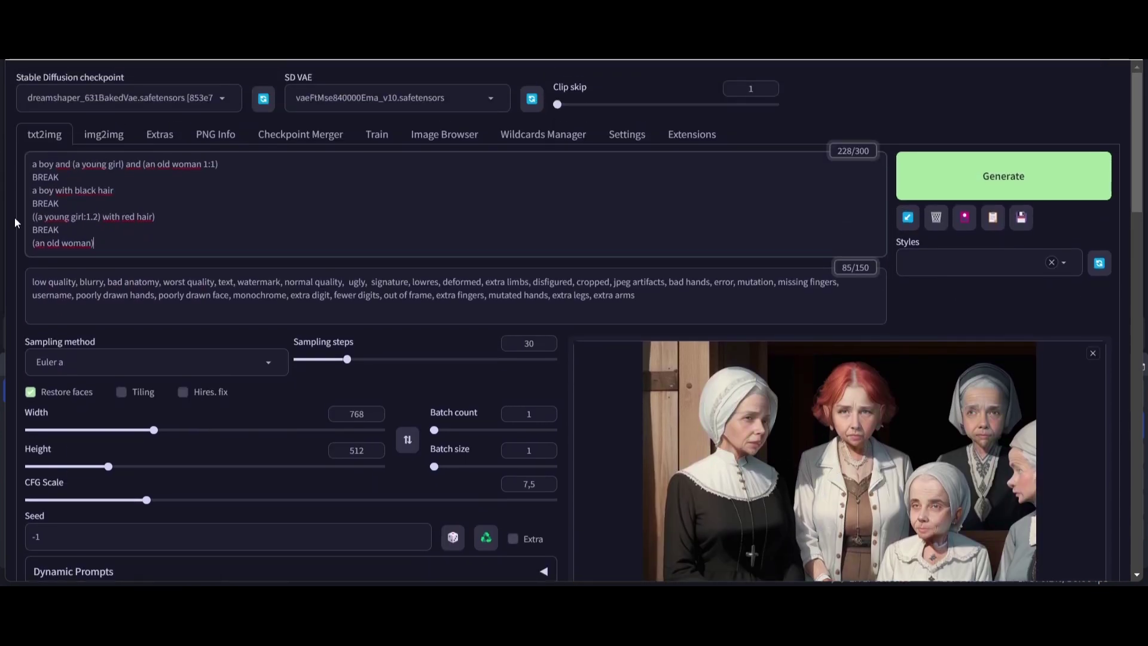
scroll(389, 291, down, 8)
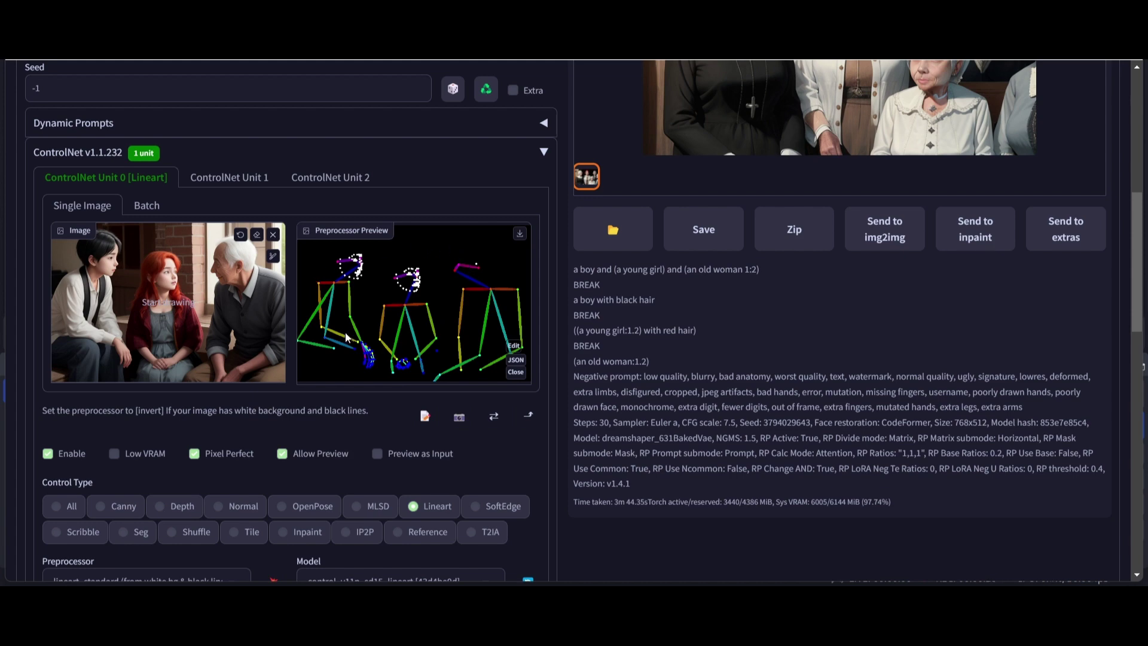
scroll(257, 445, down, 3)
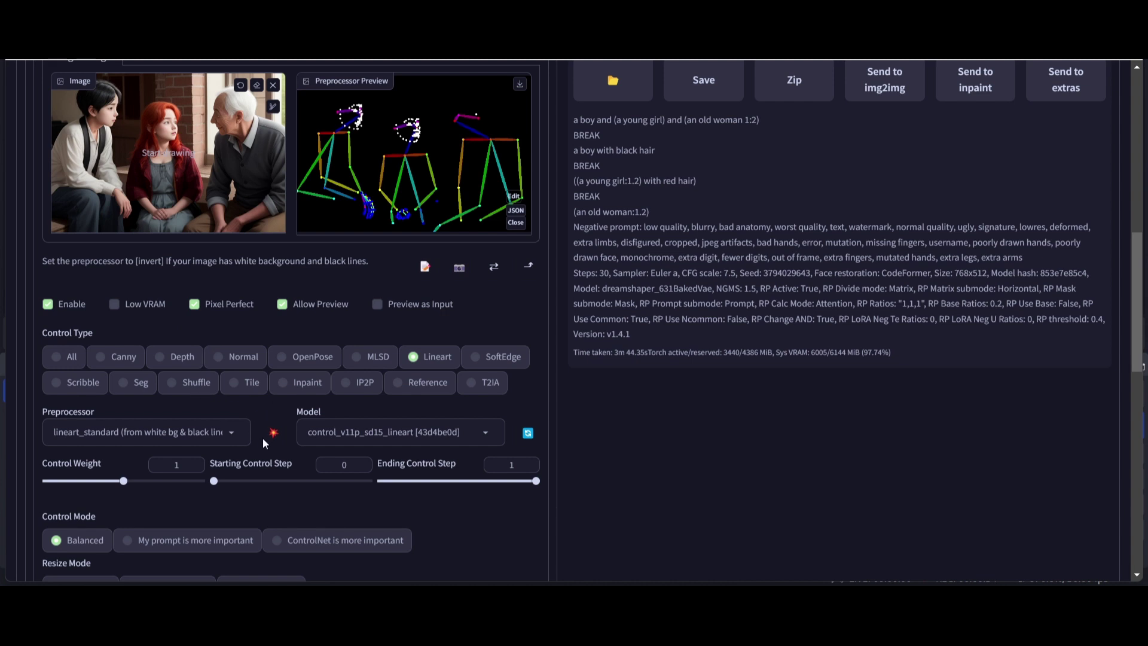
click(280, 361)
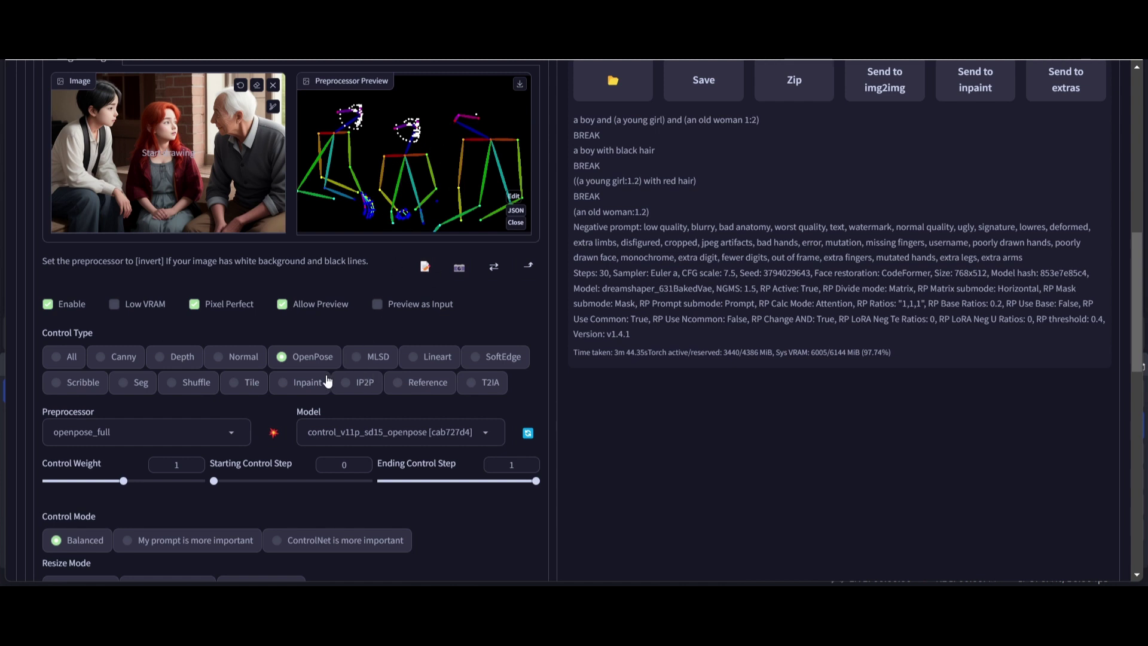
Generate the image using the OpenPose reference together with the regional prompts and the negative prompt.
scroll(412, 205, up, 1)
scroll(412, 206, up, 1)
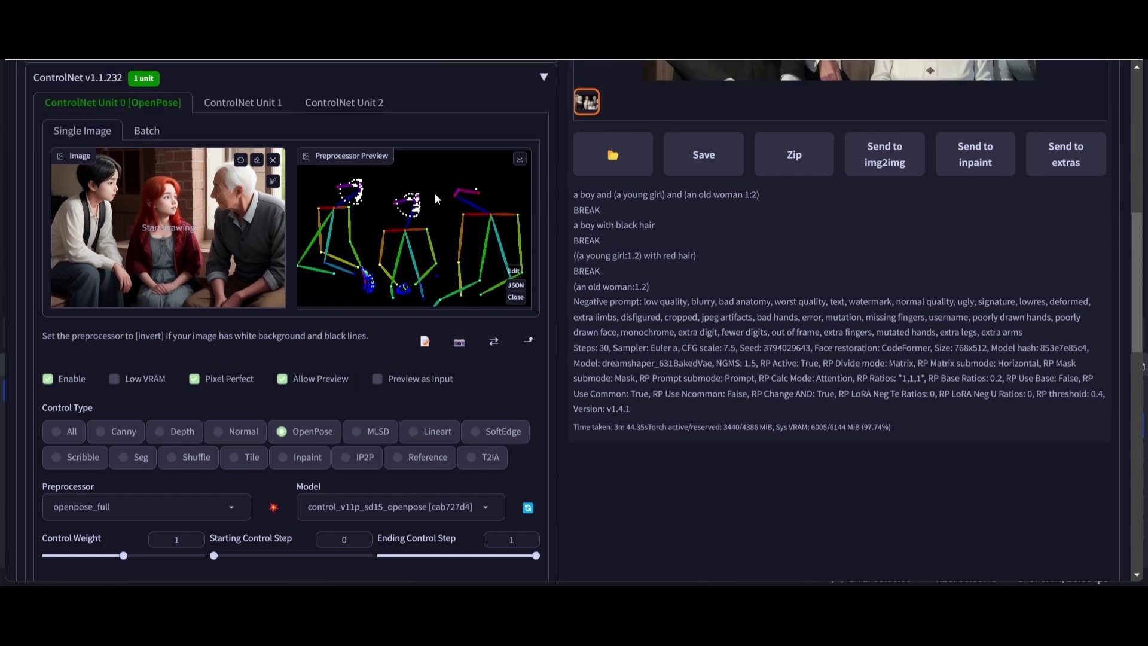
scroll(411, 272, up, 3)
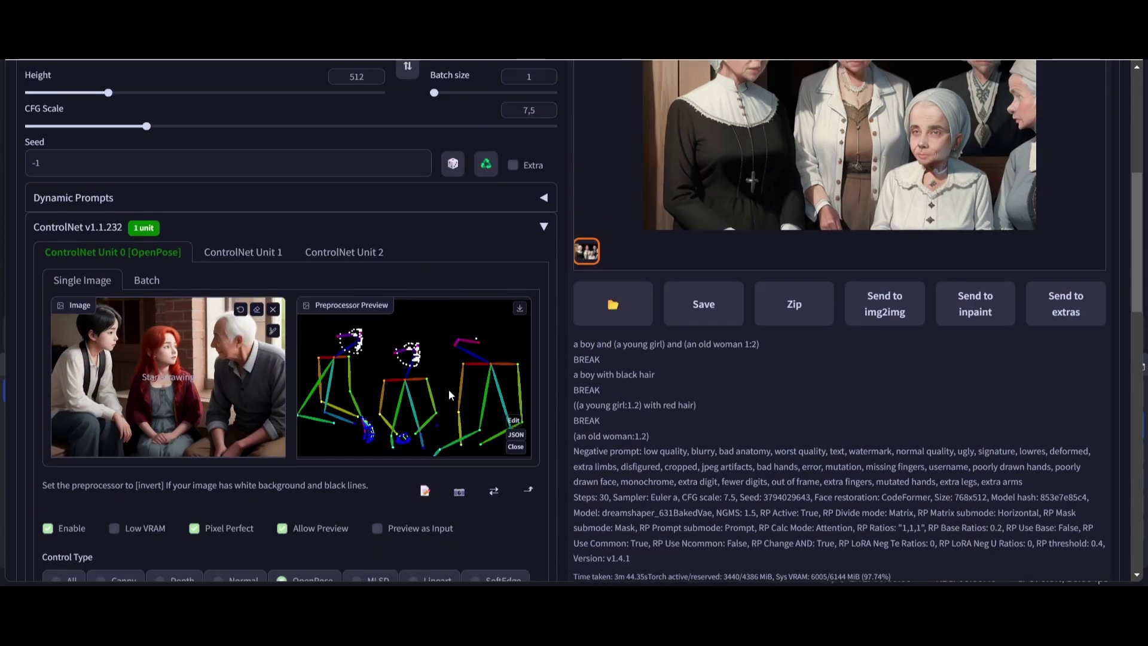
scroll(374, 370, up, 6)
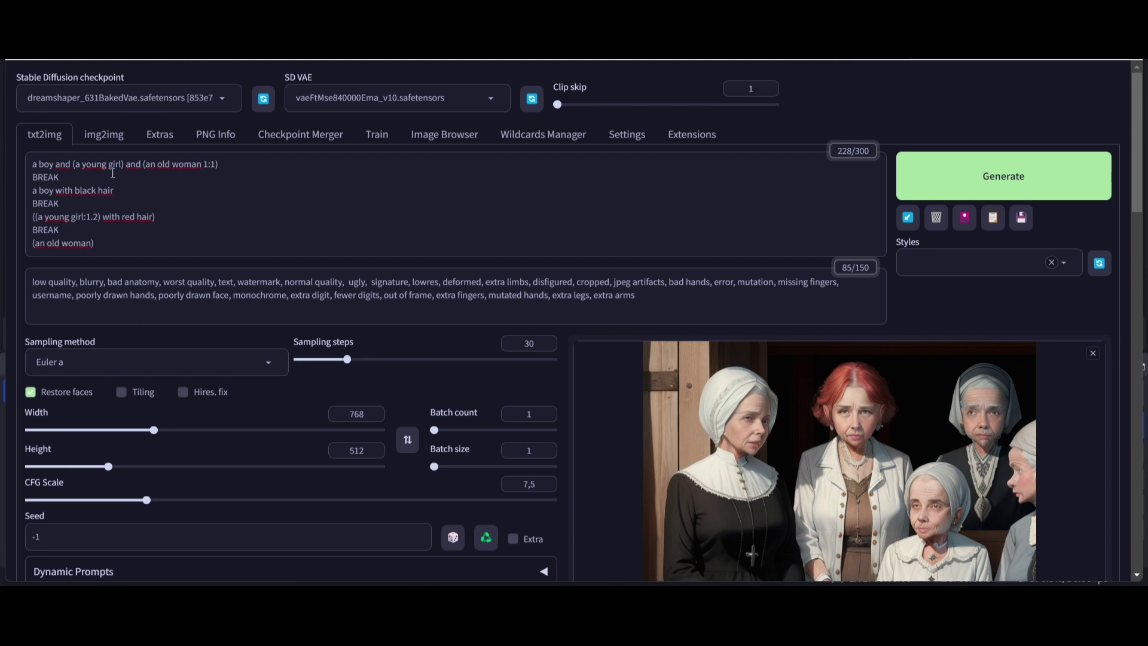
click(995, 181)
scroll(789, 354, down, 4)
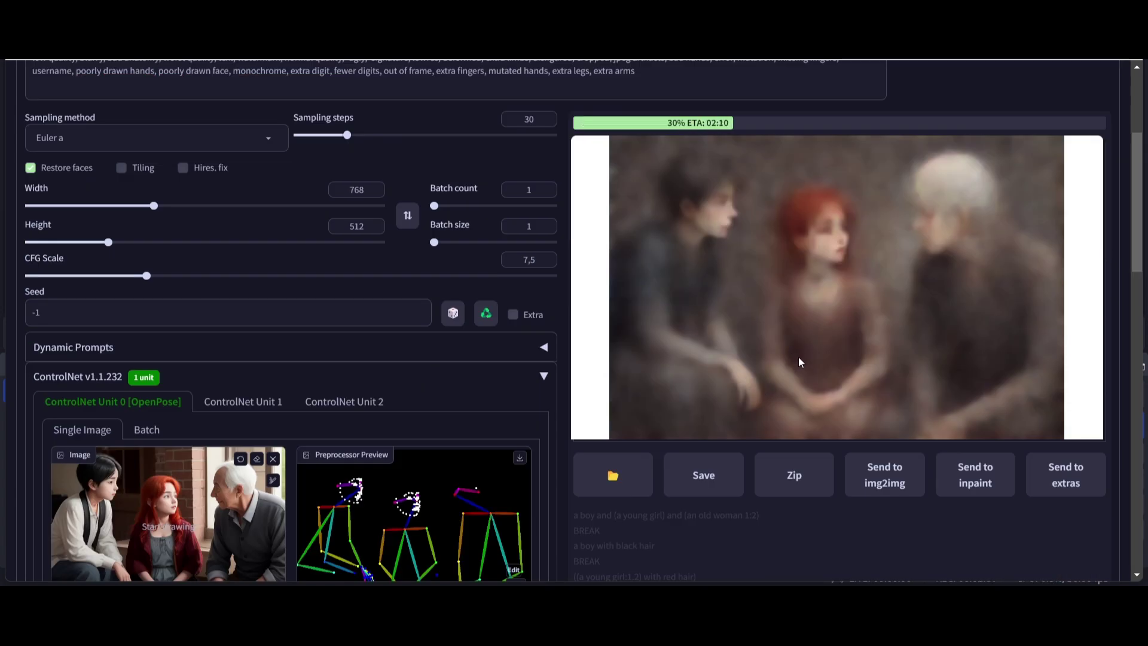
scroll(841, 429, down, 4)
scroll(719, 360, up, 4)
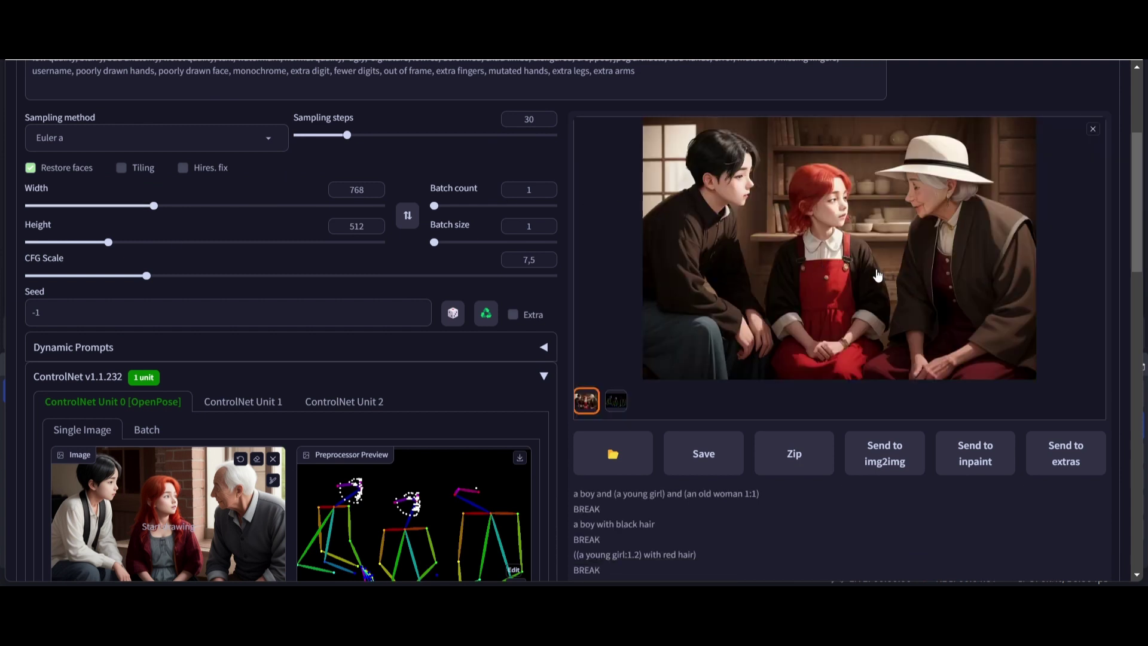
Inspect the pose-guided image at full size, close it and compare it with the ControlNet reference image and pose preview.
click(857, 278)
scroll(404, 374, down, 3)
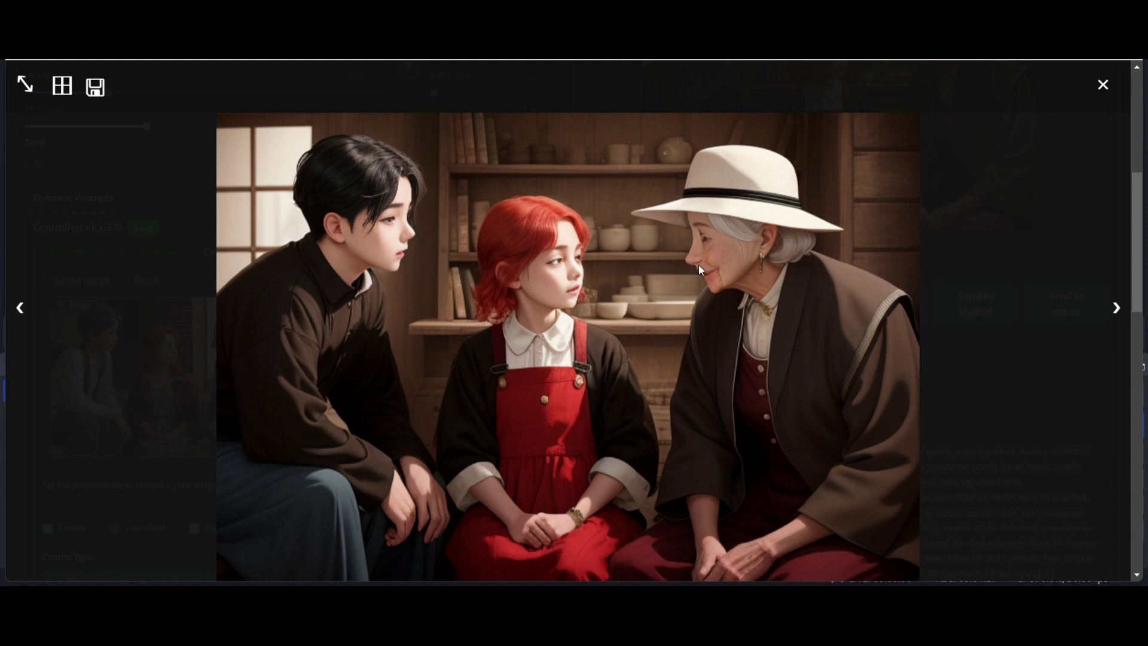
click(1103, 85)
key(ctrl+minus)
key(ctrl+minus)
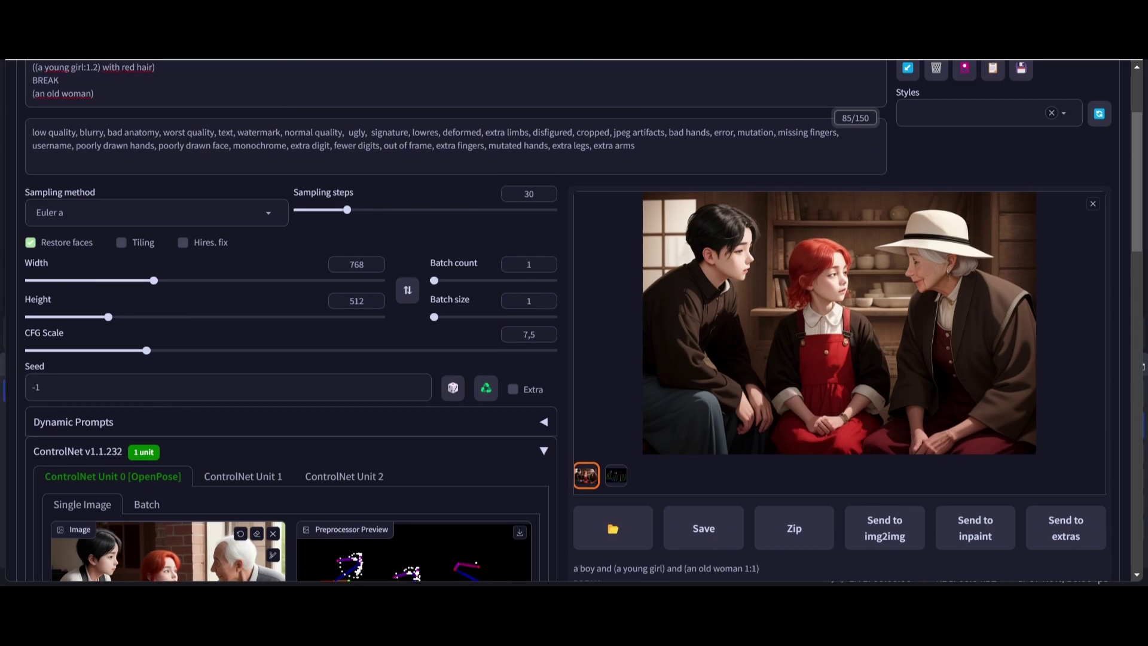
key(ctrl+minus)
key(ctrl+0)
scroll(45, 324, down, 12)
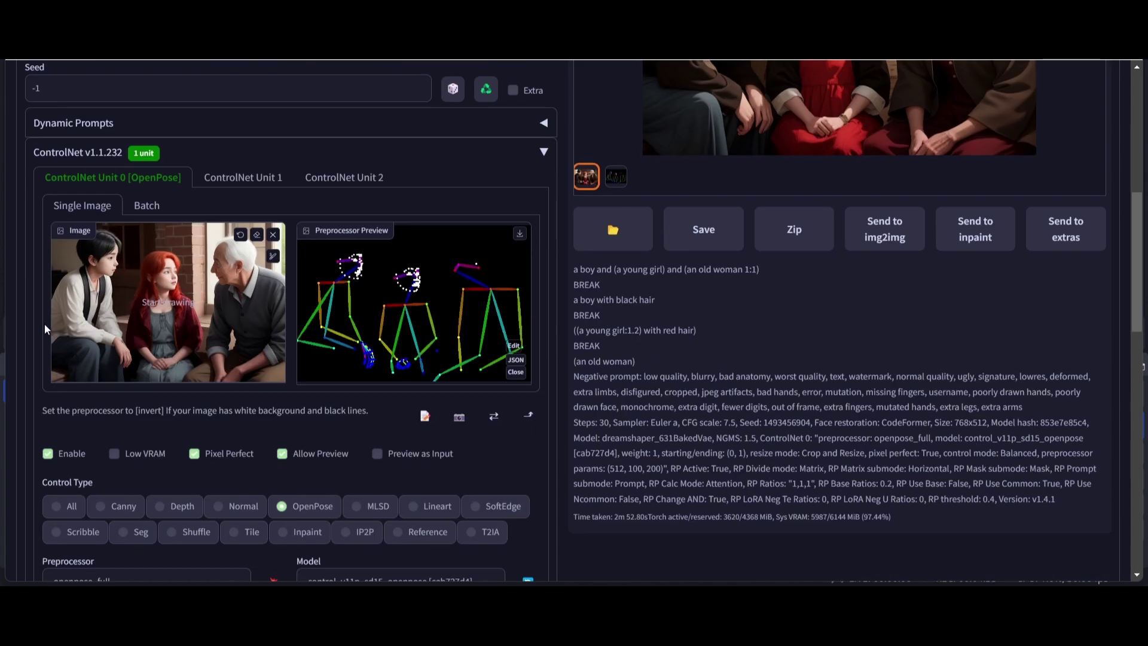
Correct the old woman's weighting in the common prompt to "(an old woman: 1.1)" and simplify the girl's regional prompt to "(a young girl with red hair)".
scroll(43, 334, down, 4)
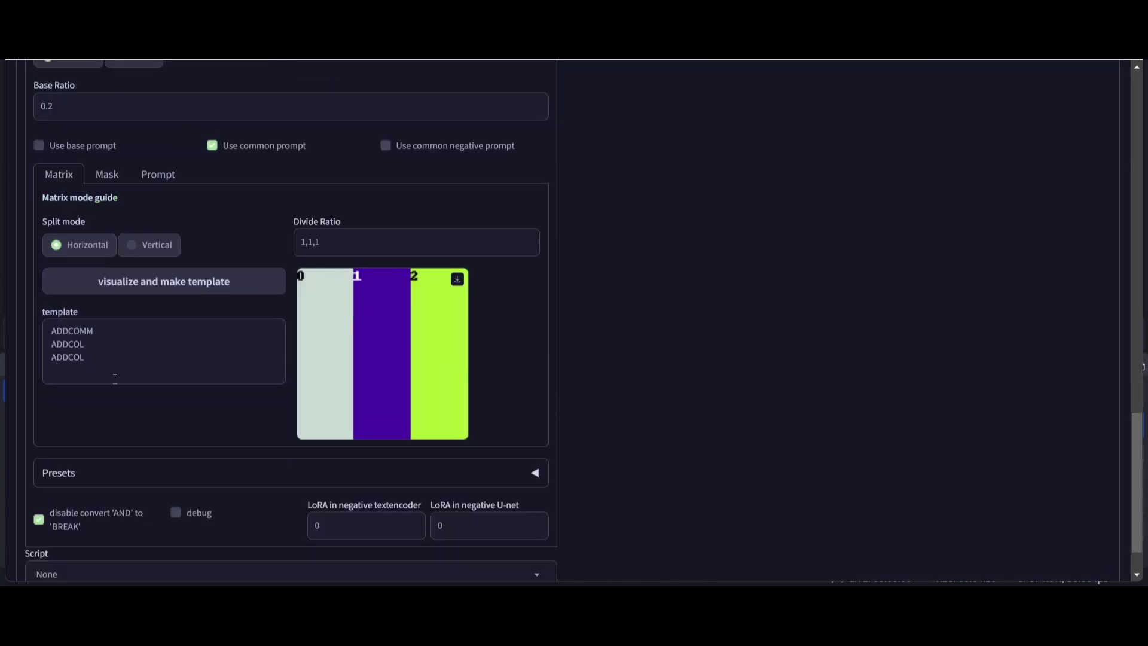
scroll(116, 380, up, 4)
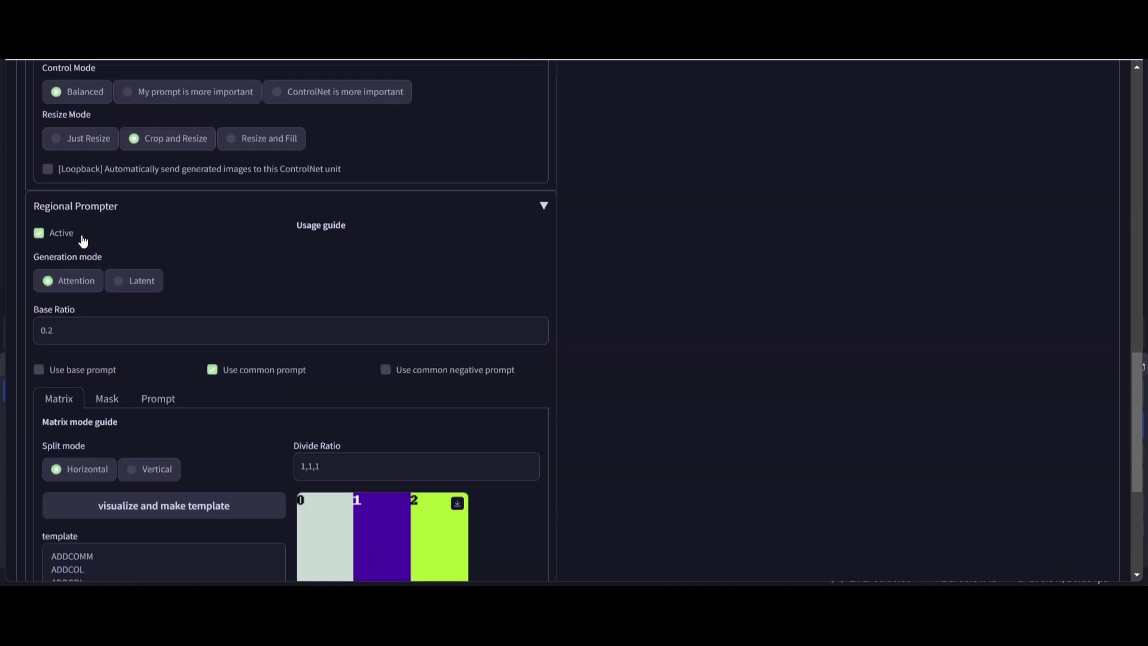
scroll(317, 537, down, 4)
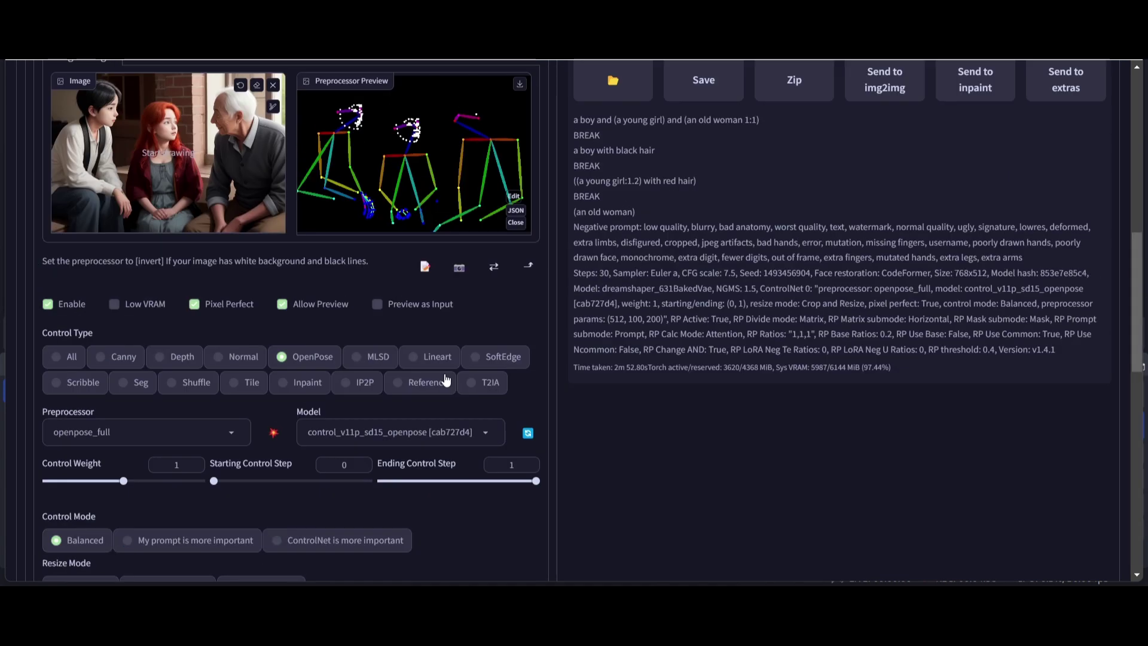
scroll(799, 336, up, 9)
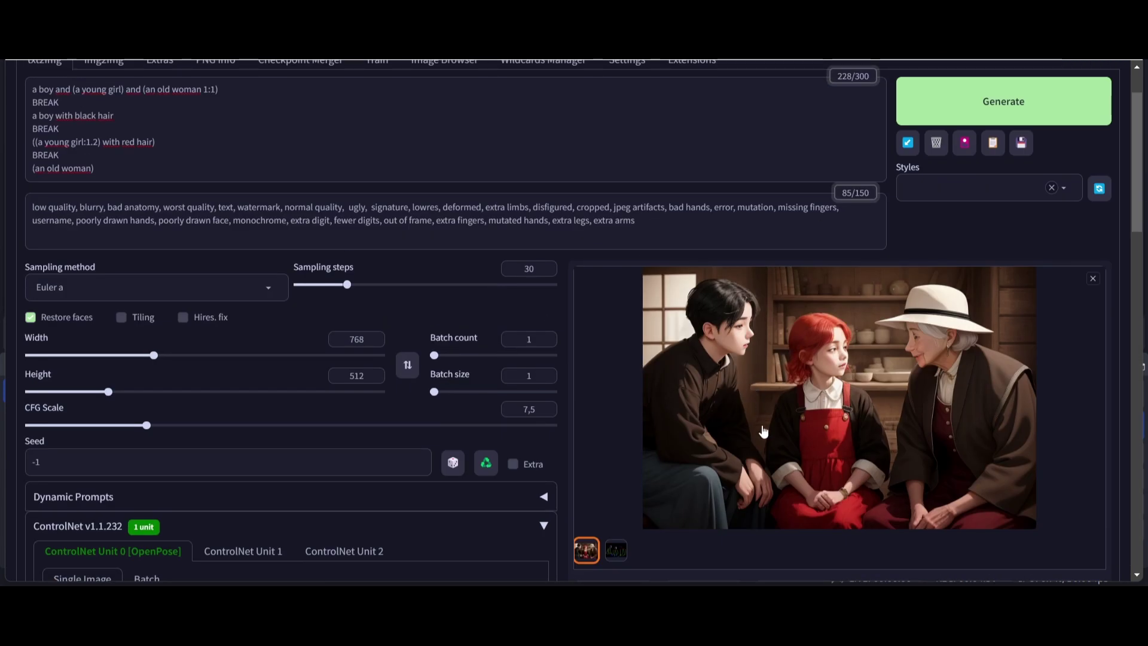
scroll(775, 453, up, 2)
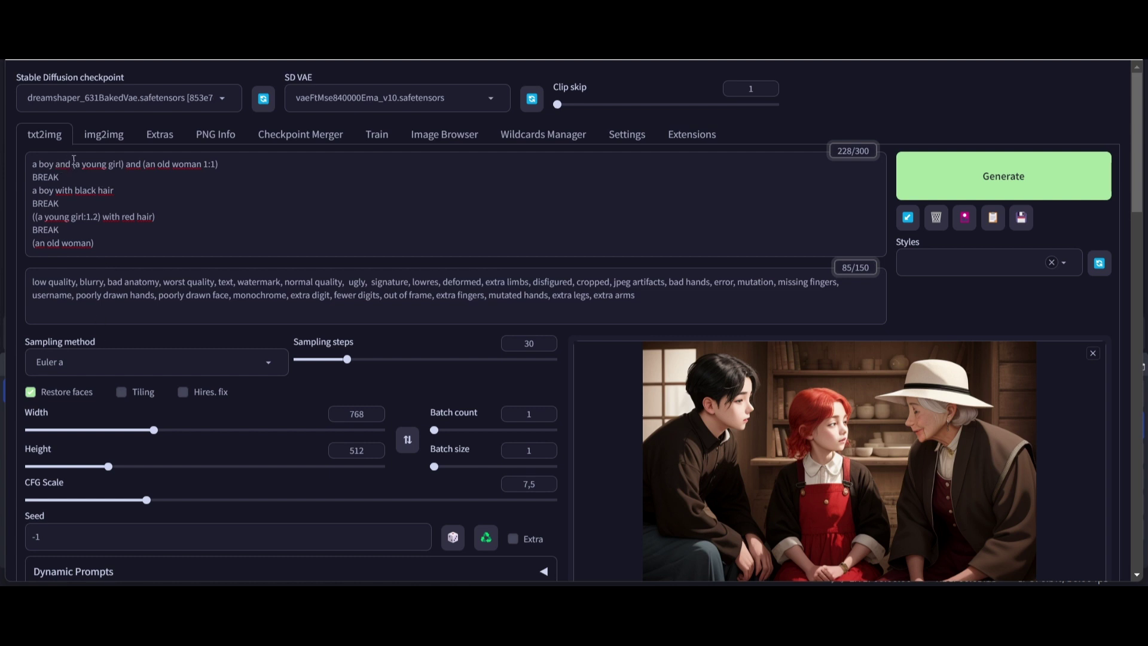
click(203, 167)
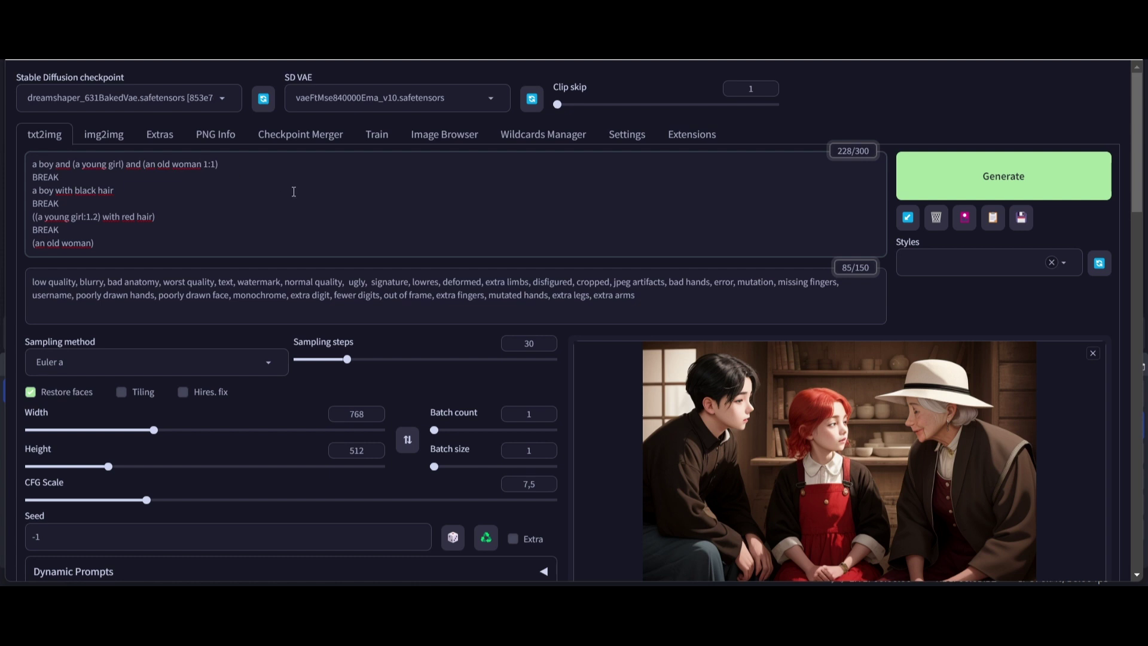
text(:)
key(Delete)
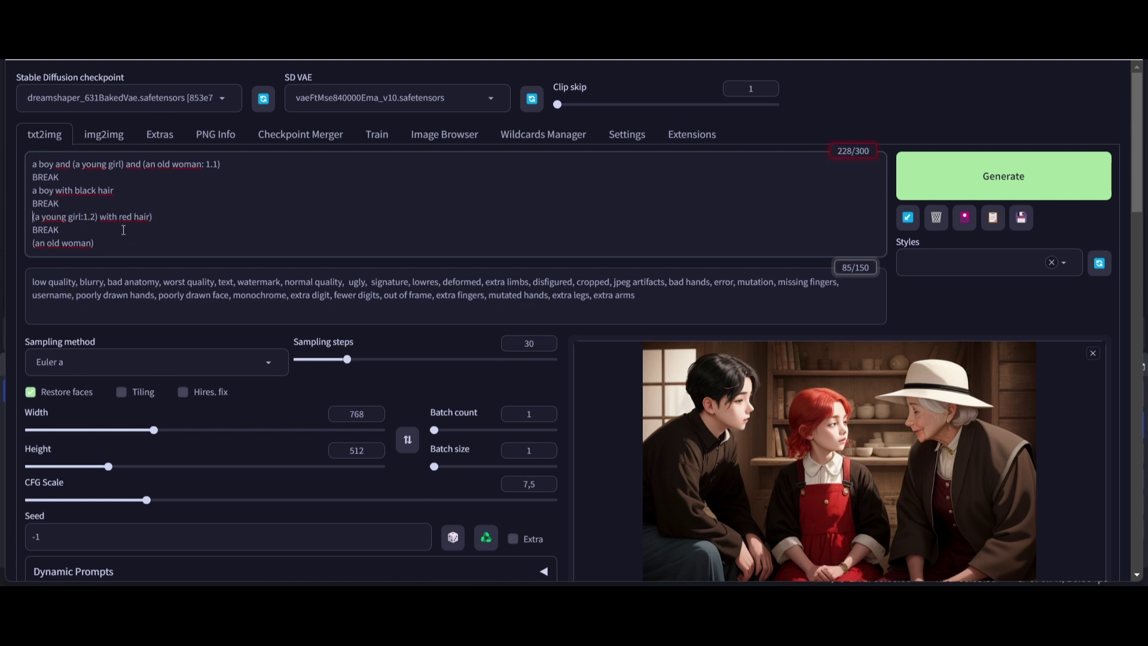
drag(82, 216, 98, 217)
key(Delete)
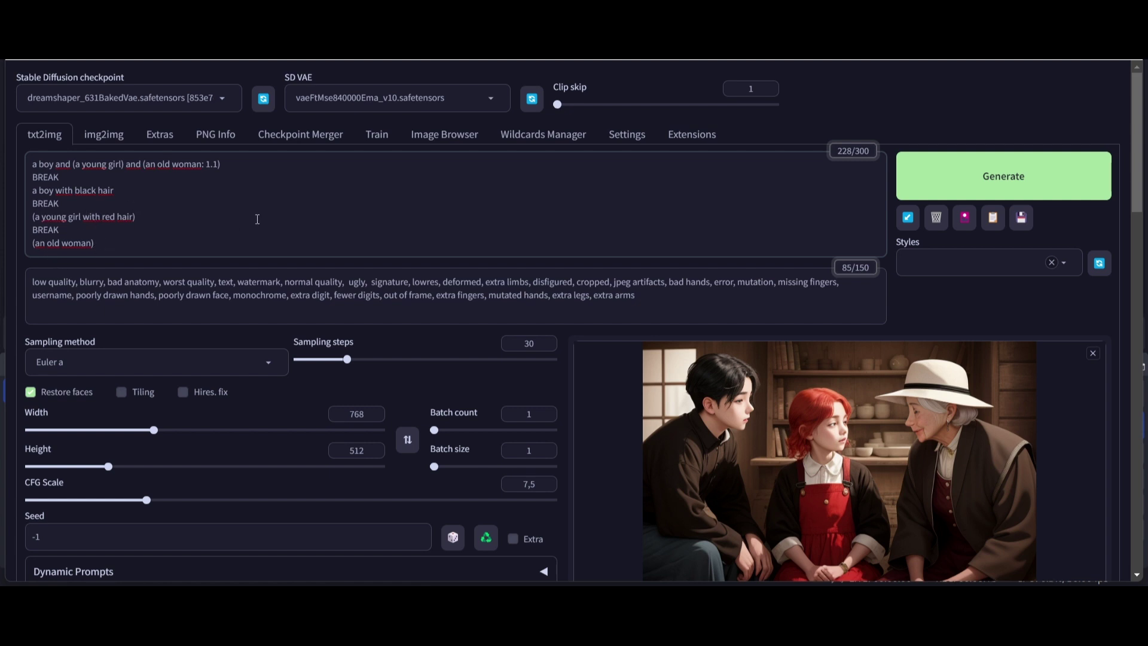
Review the ControlNet OpenPose settings and compare the reference image and pose preview with the generated image and the edited prompt.
scroll(448, 396, down, 9)
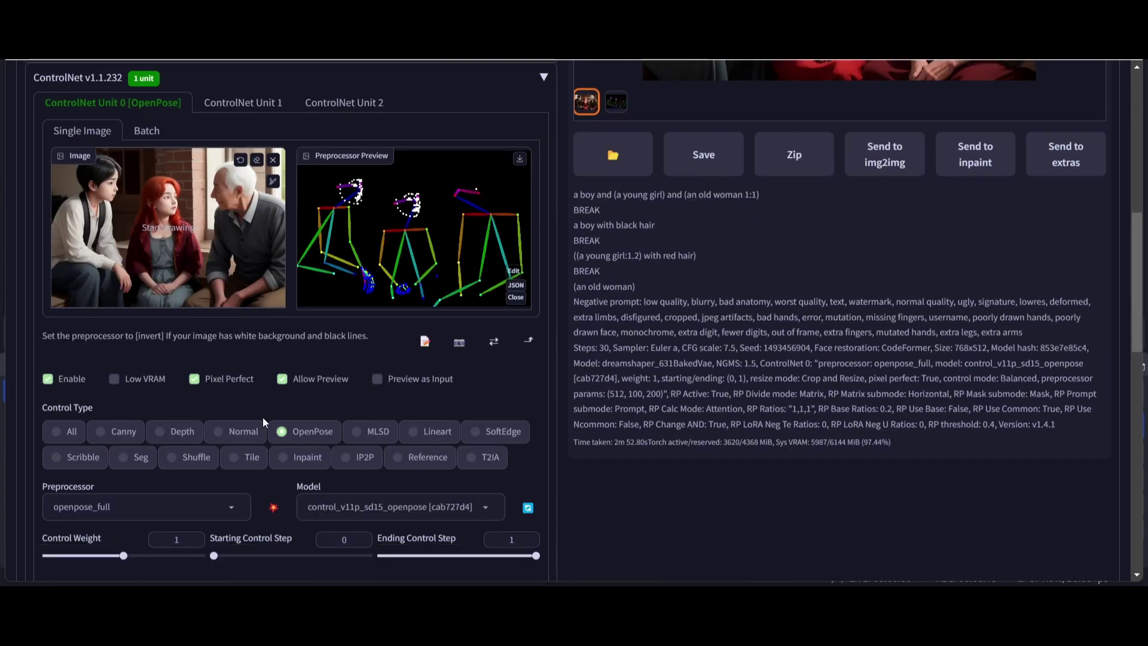
scroll(332, 544, up, 3)
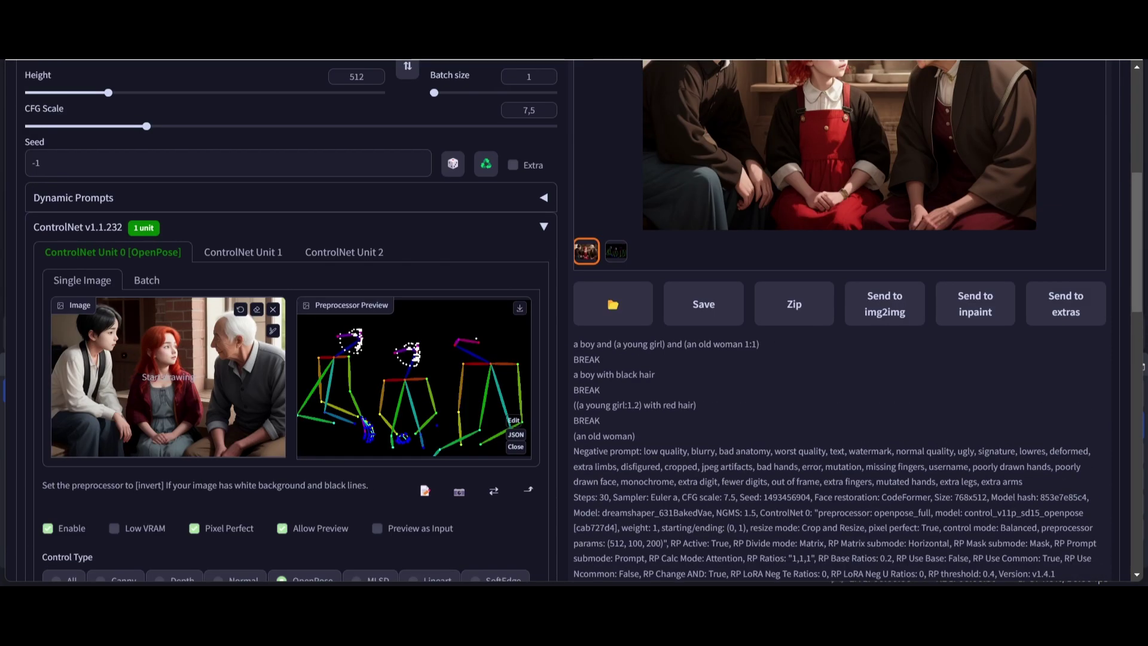
scroll(99, 407, down, 1)
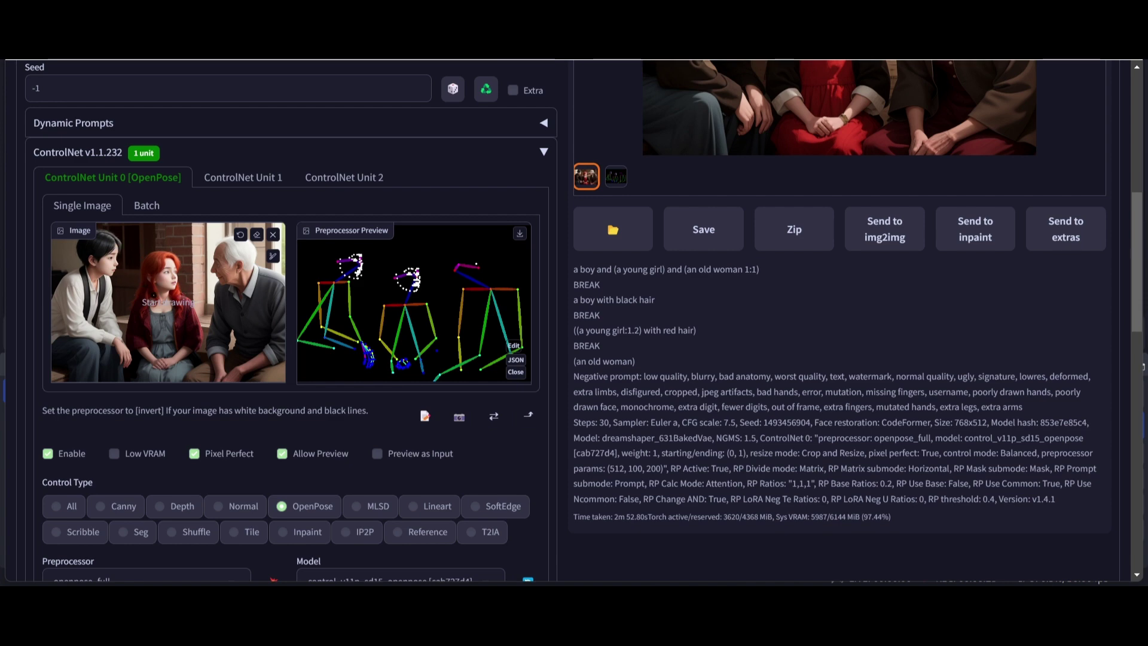
scroll(165, 269, down, 1)
scroll(165, 269, down, 3)
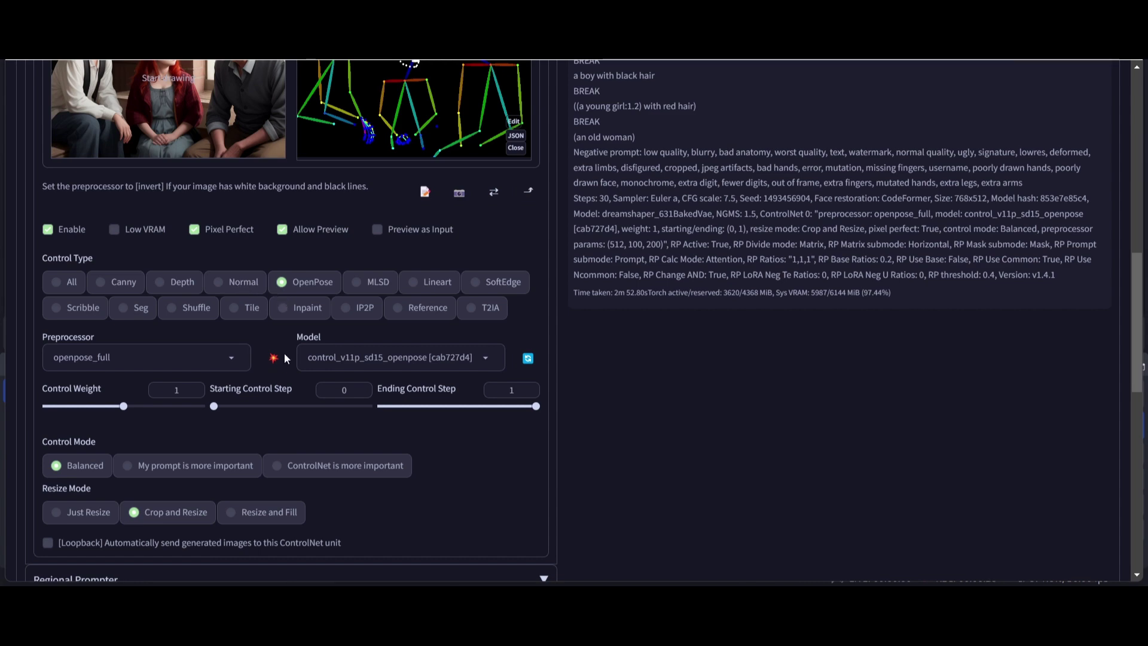
scroll(275, 358, up, 5)
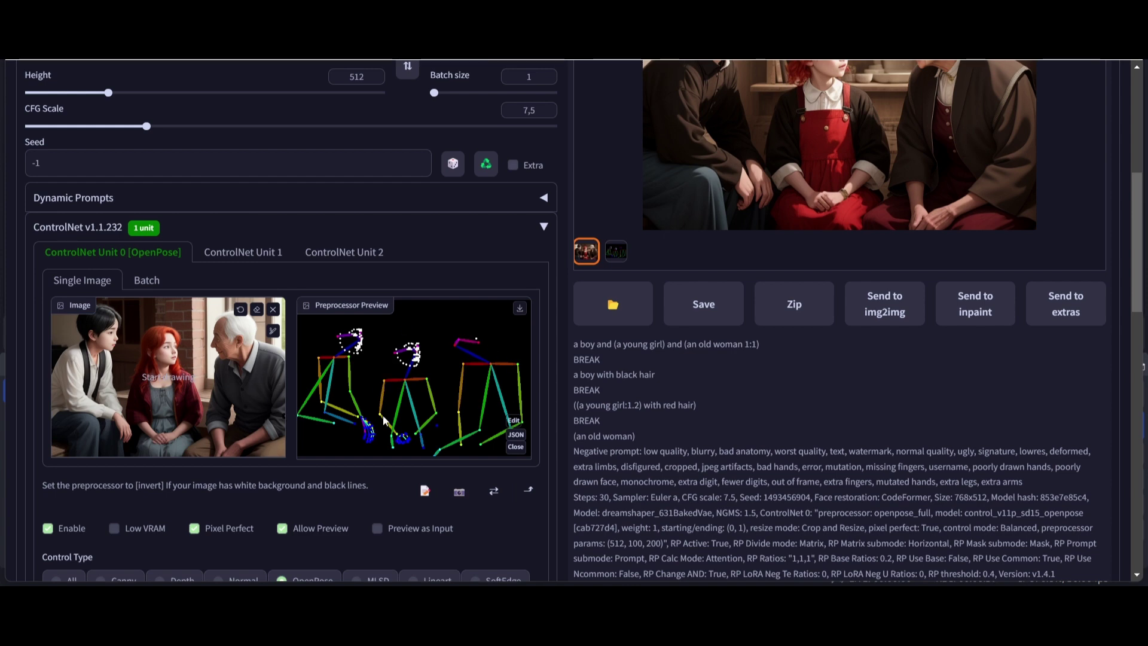
scroll(384, 420, up, 4)
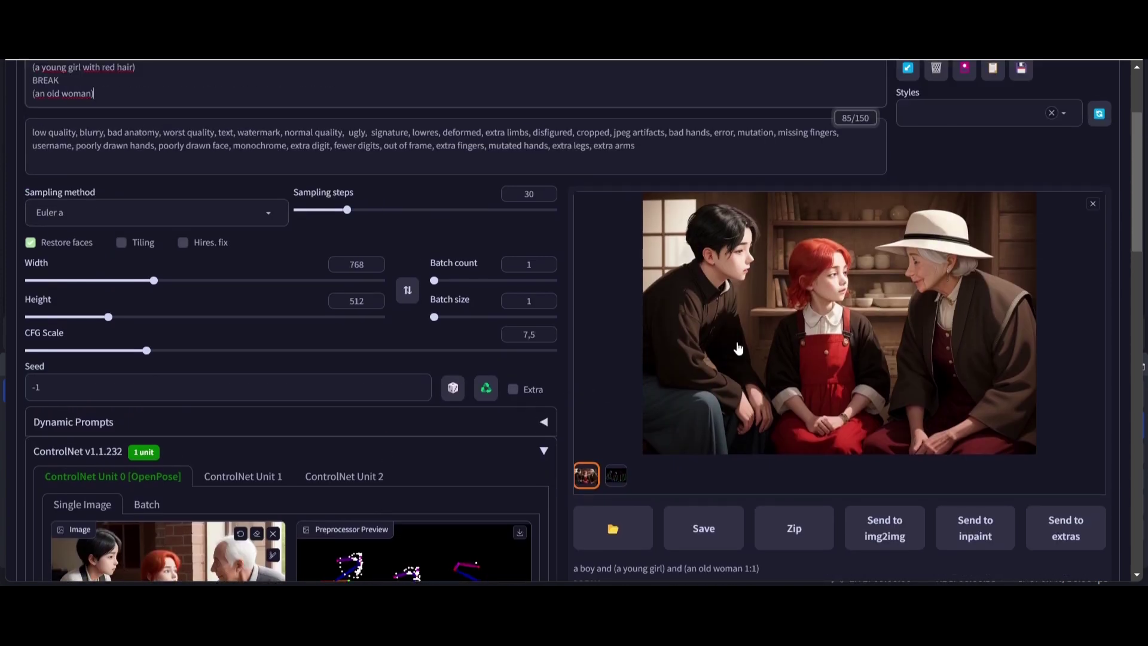
scroll(781, 368, up, 1)
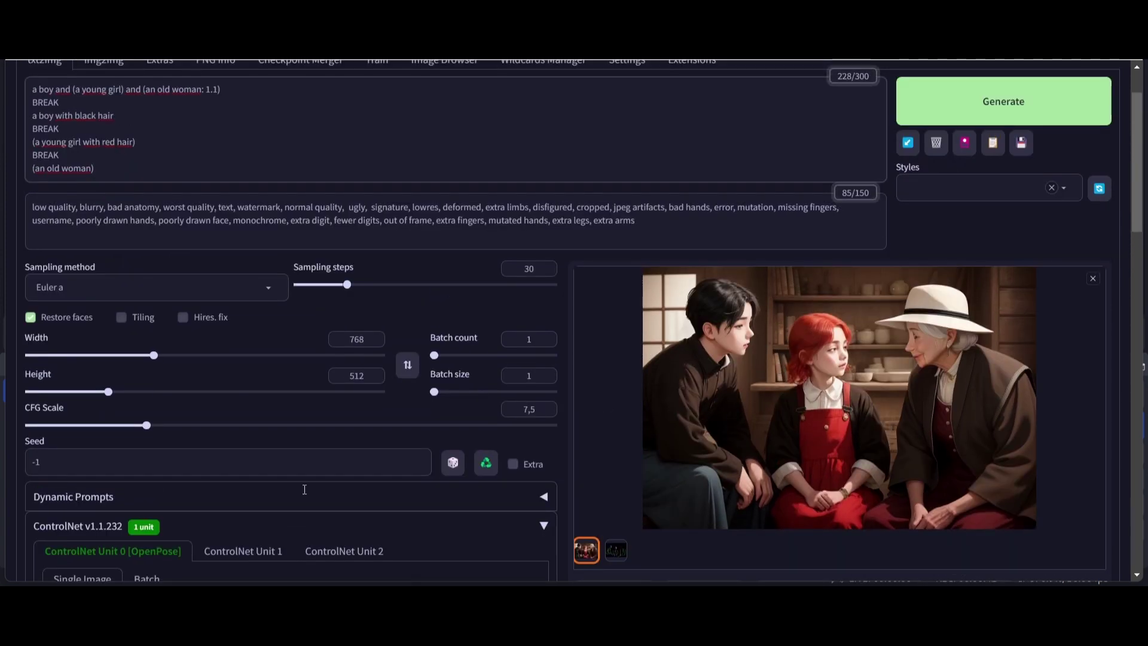
scroll(361, 449, down, 4)
scroll(325, 456, up, 4)
scroll(325, 457, up, 1)
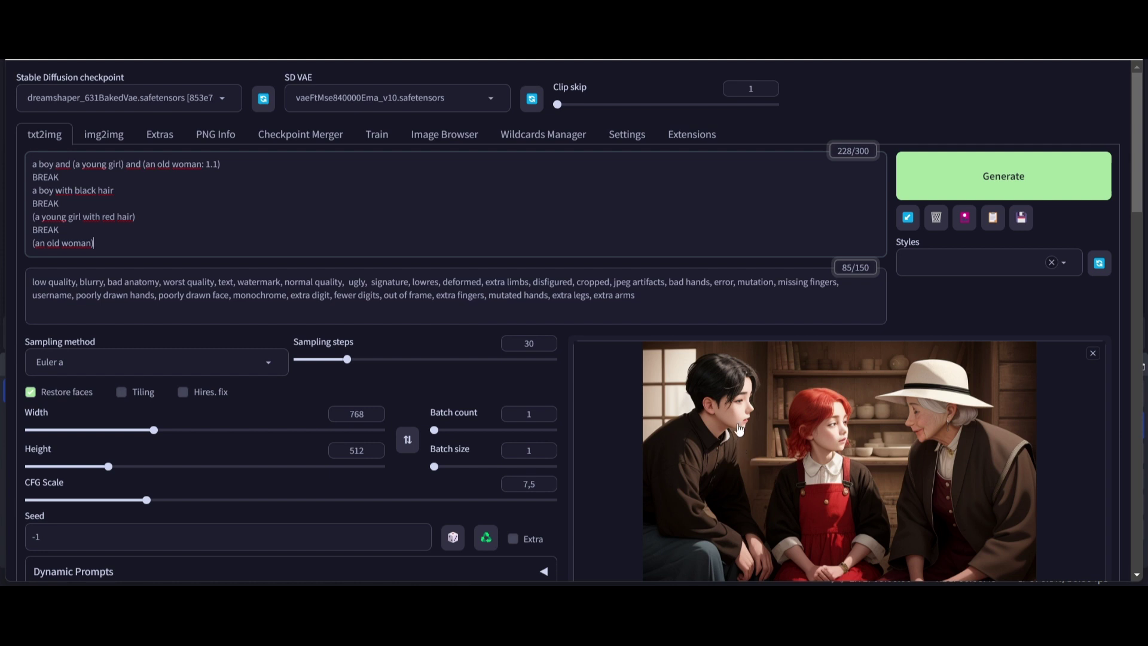
scroll(971, 449, down, 1)
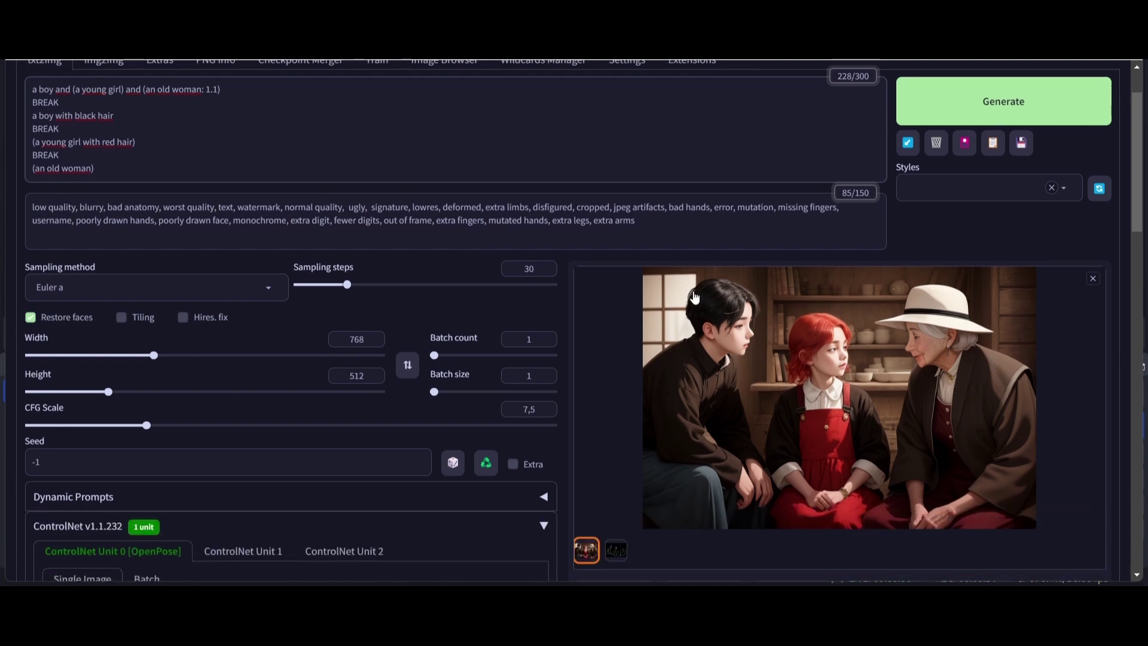
scroll(819, 488, up, 1)
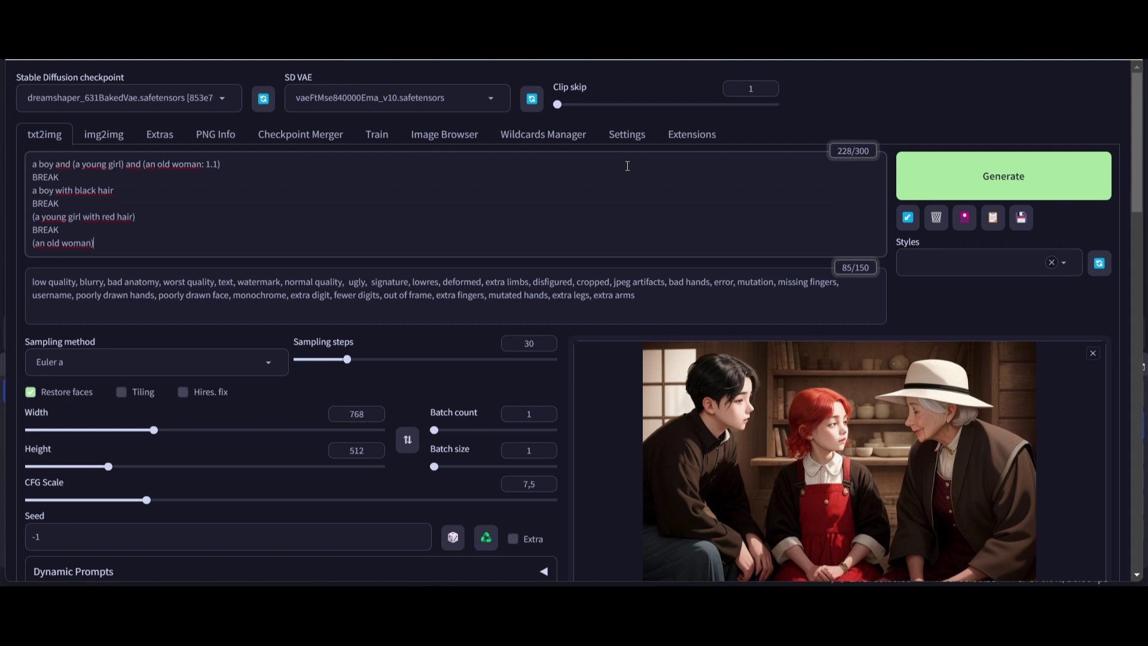
Generate the image from the corrected prompt, inspect the three characters at full size and close the enlarged view.
click(617, 248)
click(972, 182)
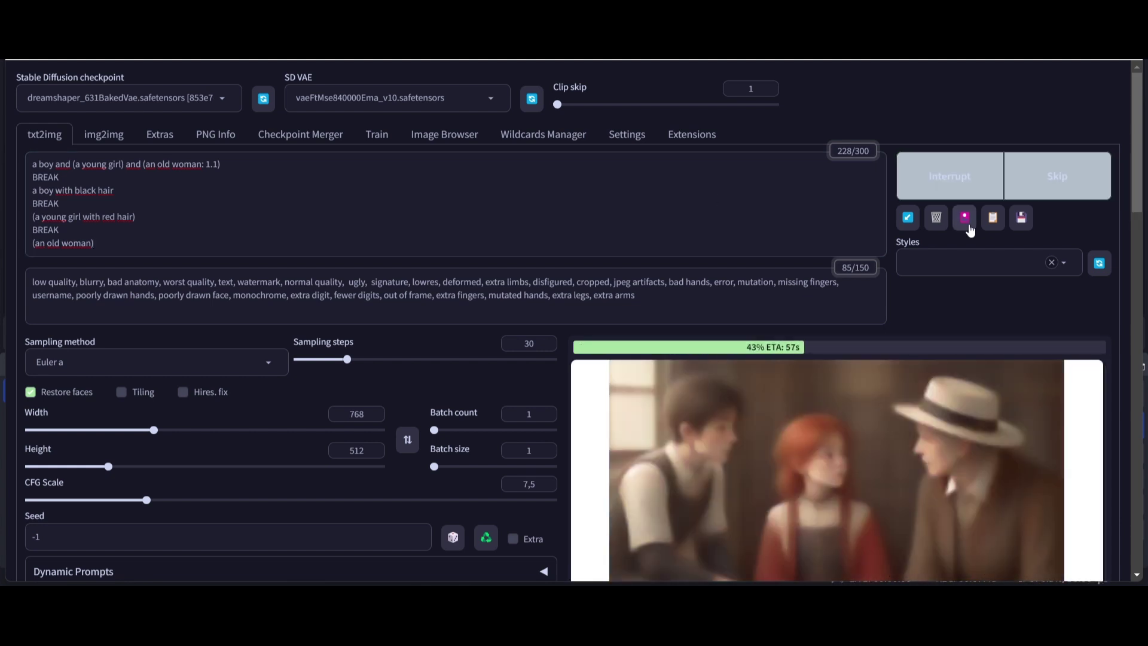
scroll(901, 284, down, 1)
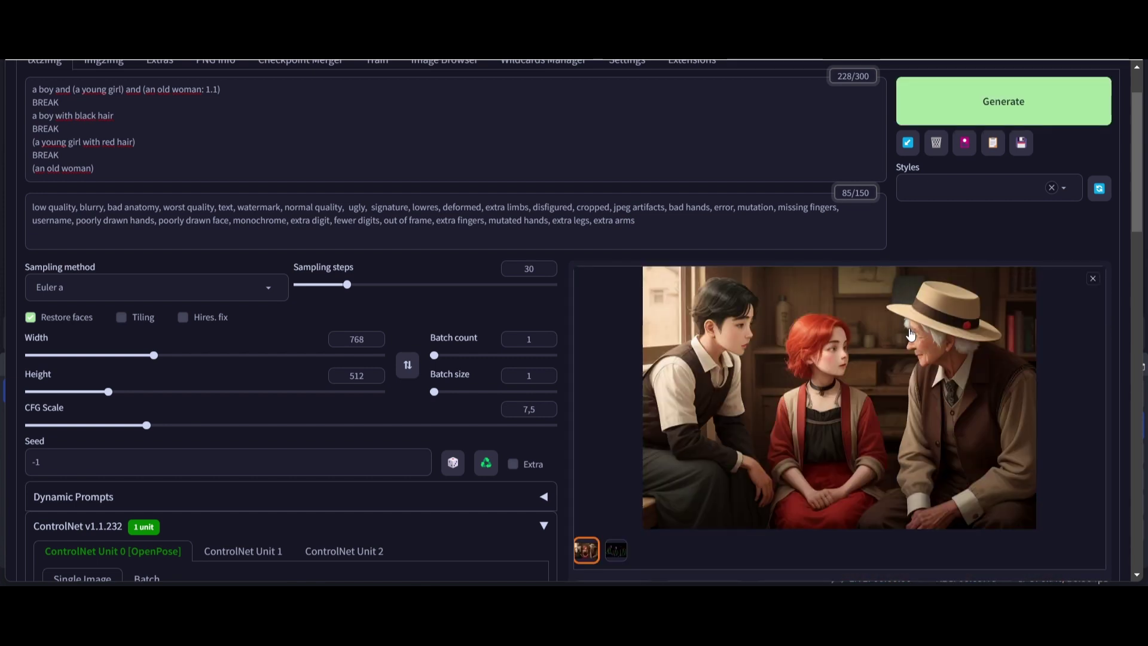
scroll(907, 332, down, 2)
click(856, 285)
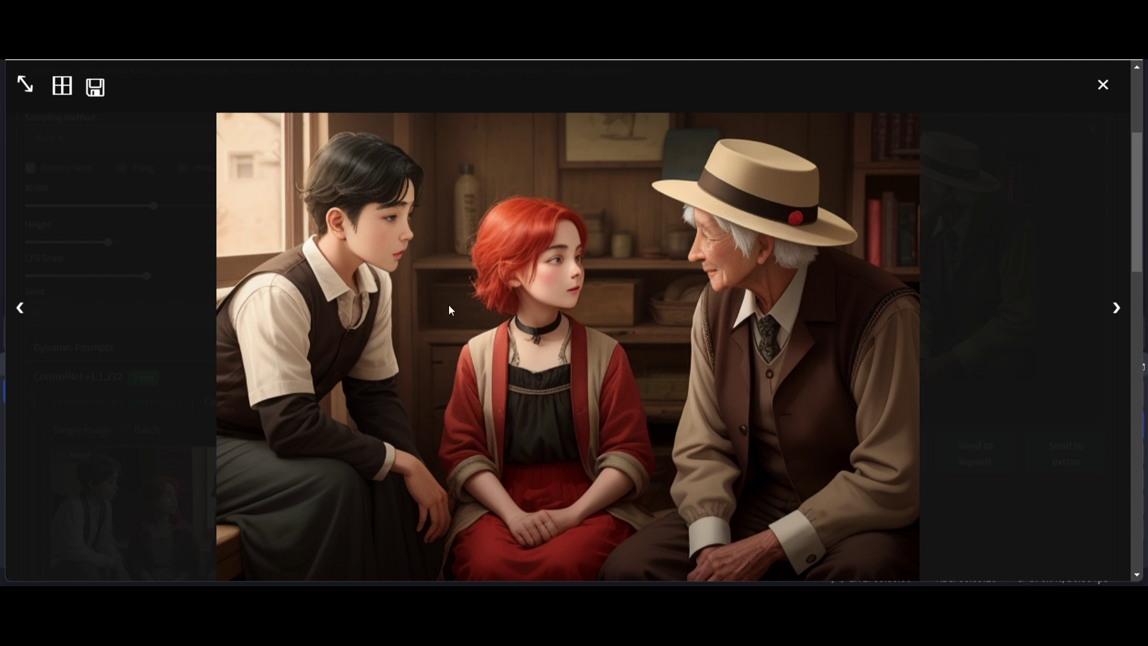
click(1103, 85)
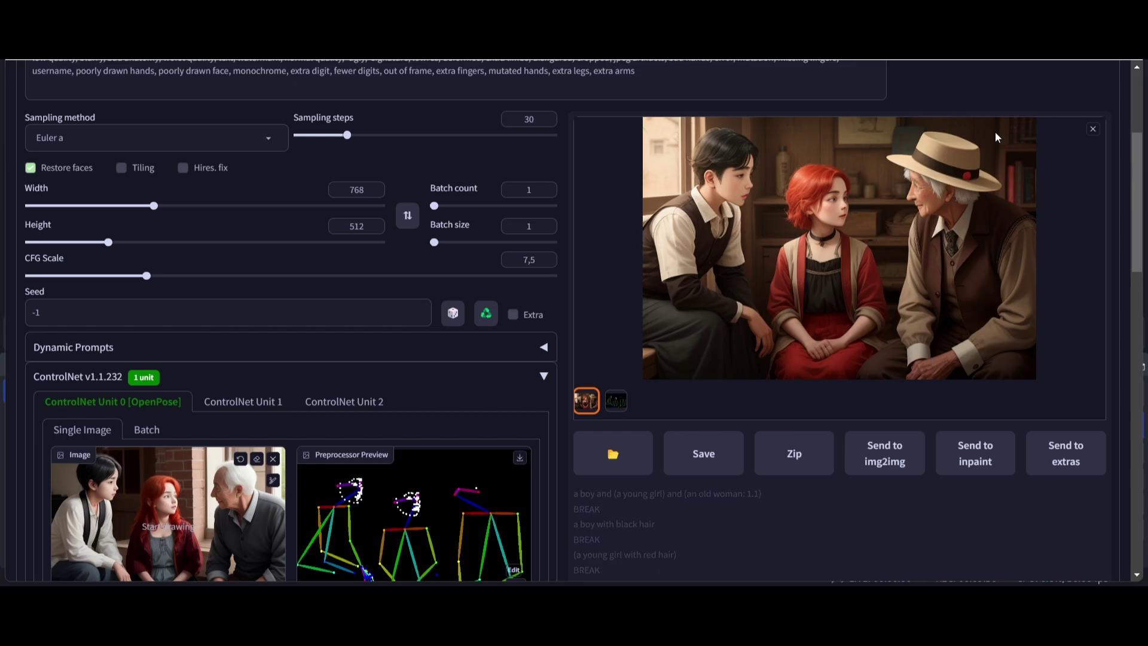
Review the regional prompts, the Regional Prompter settings and the ControlNet OpenPose unit against the new image.
scroll(511, 329, up, 4)
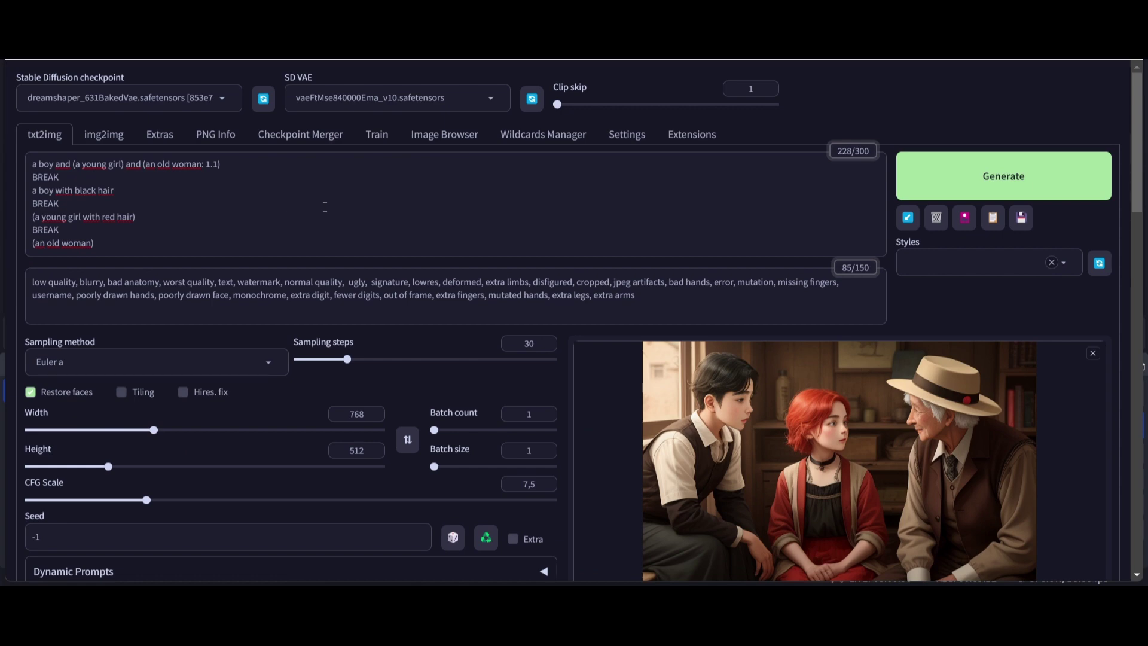
scroll(270, 385, down, 10)
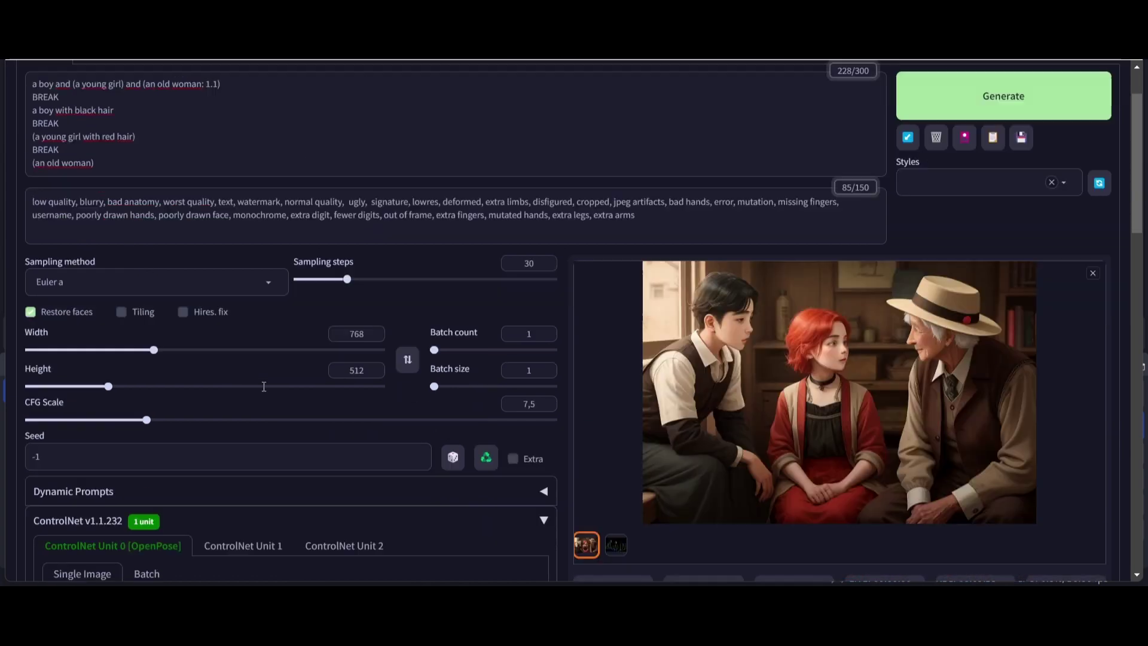
scroll(212, 407, down, 1)
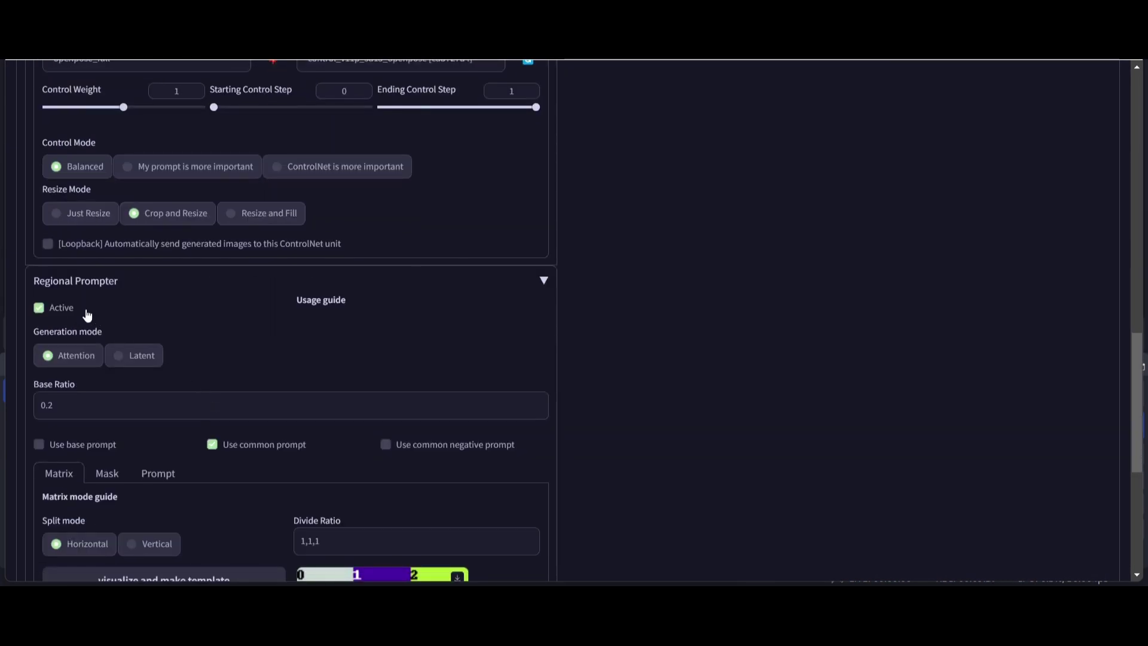
scroll(313, 413, down, 4)
scroll(369, 408, up, 10)
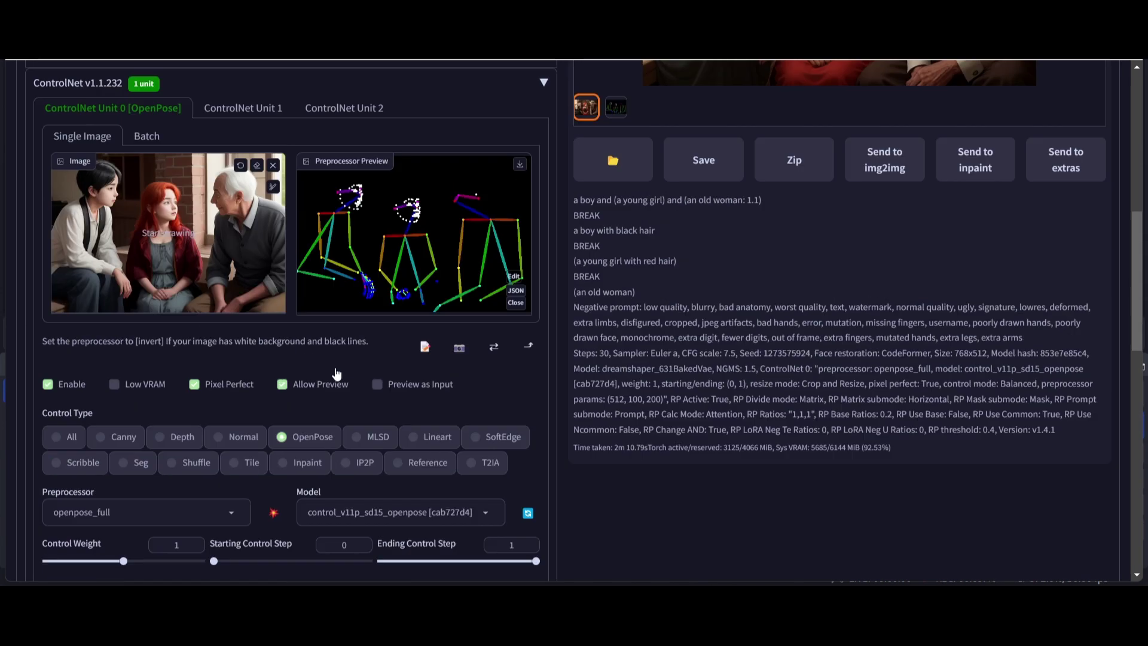
scroll(449, 301, down, 1)
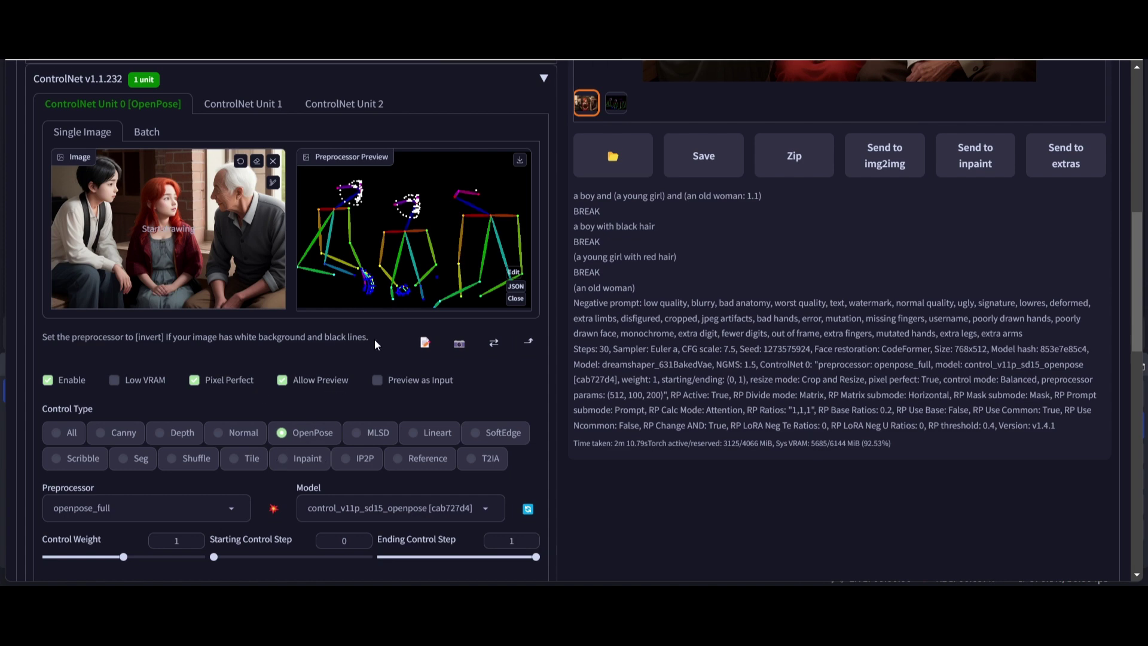
scroll(374, 339, up, 5)
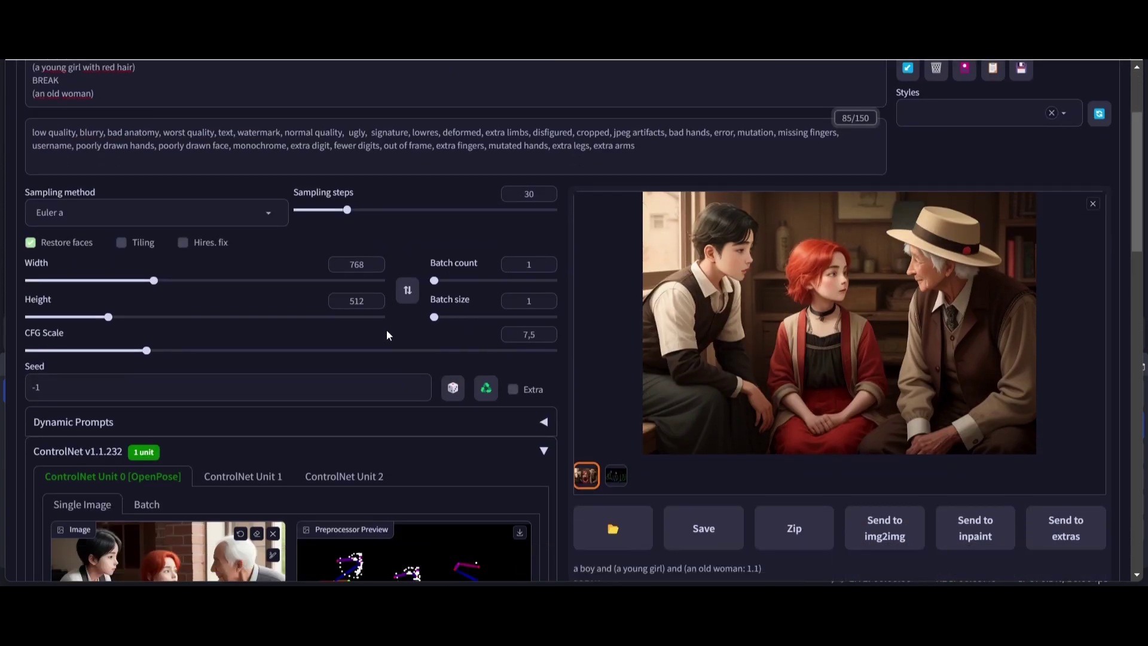